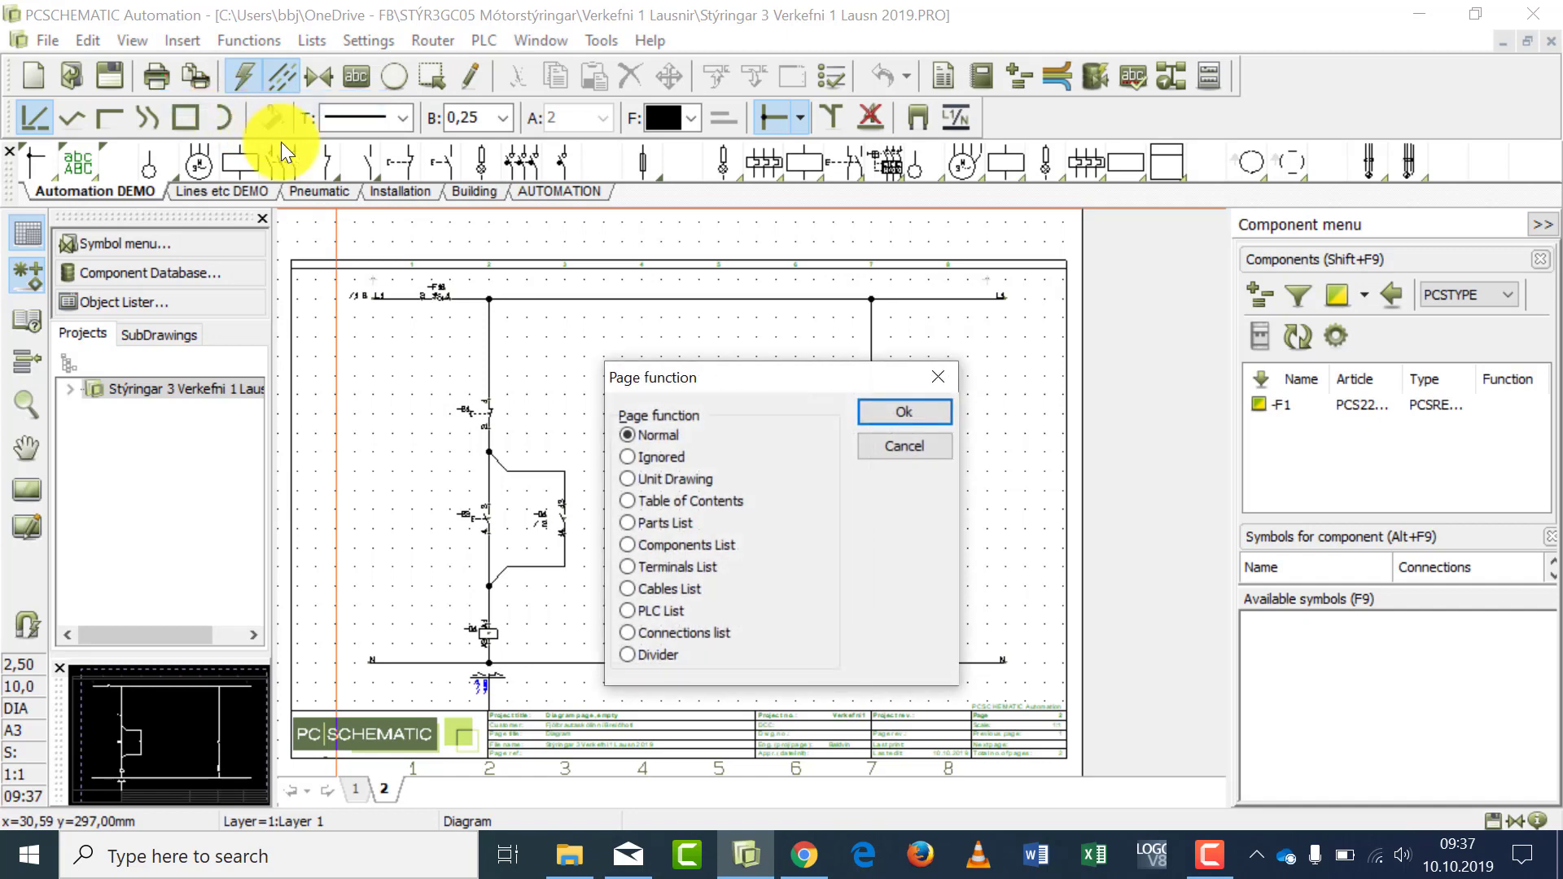
- Add a new page with the Terminals List function, based on the PCSterminallist1 template
click(626, 567)
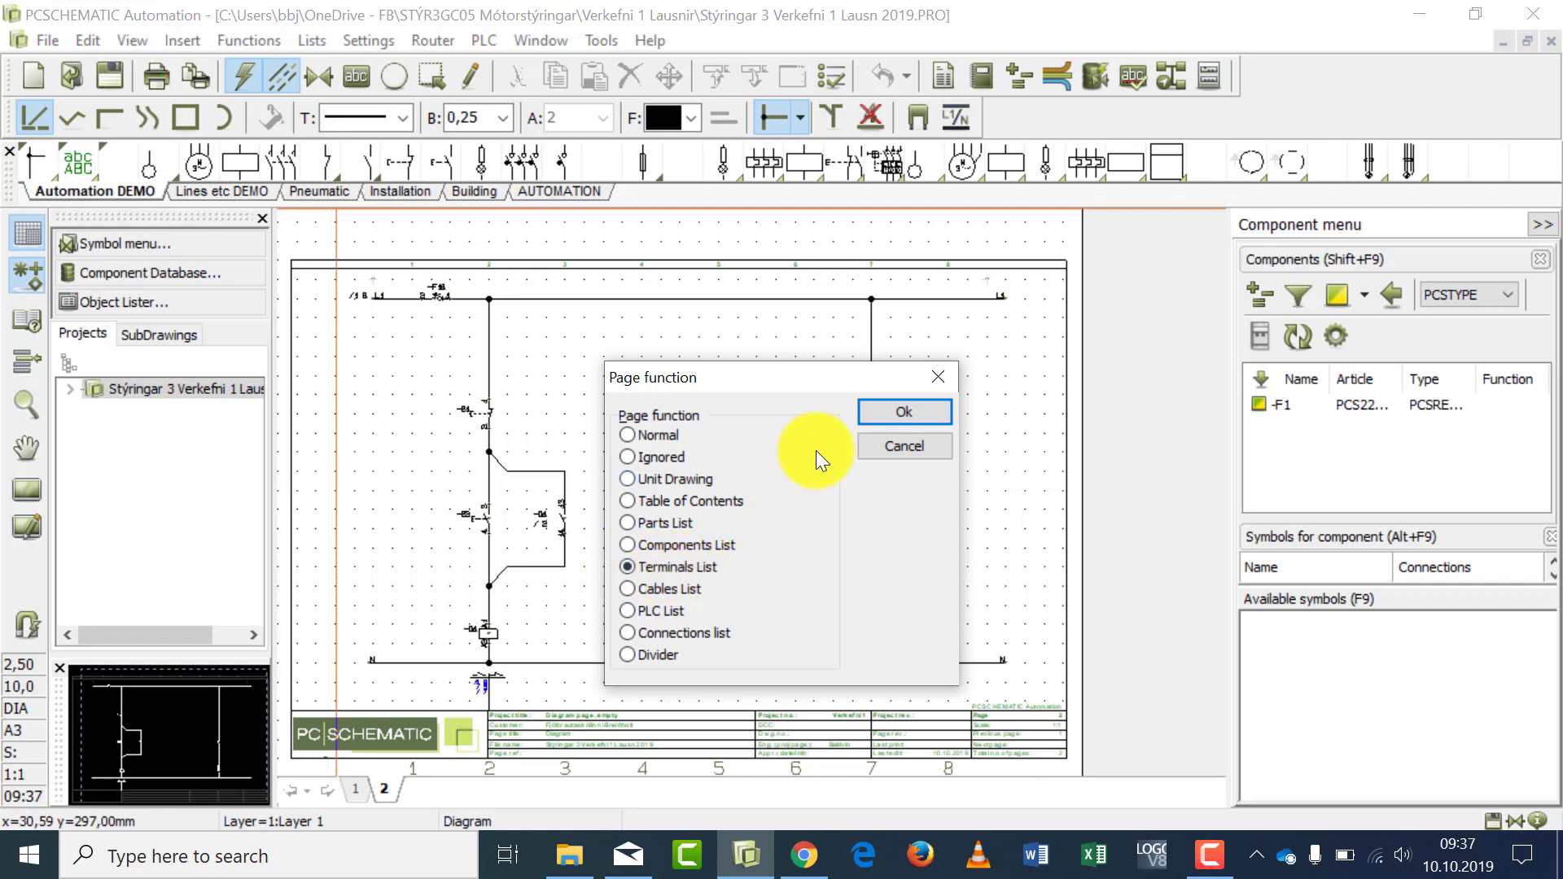
click(877, 410)
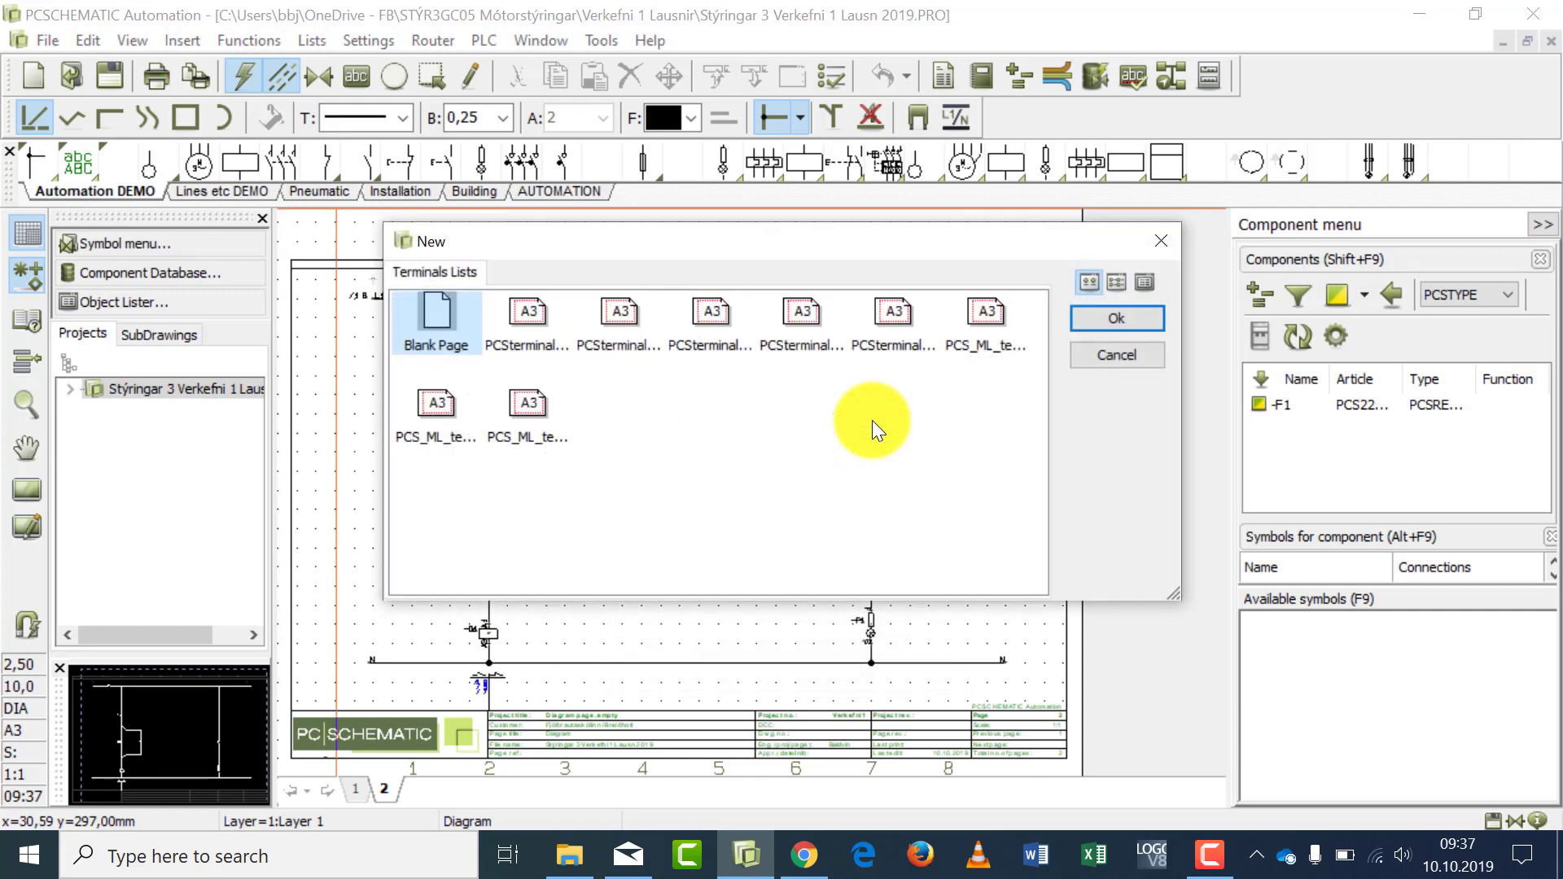
click(528, 321)
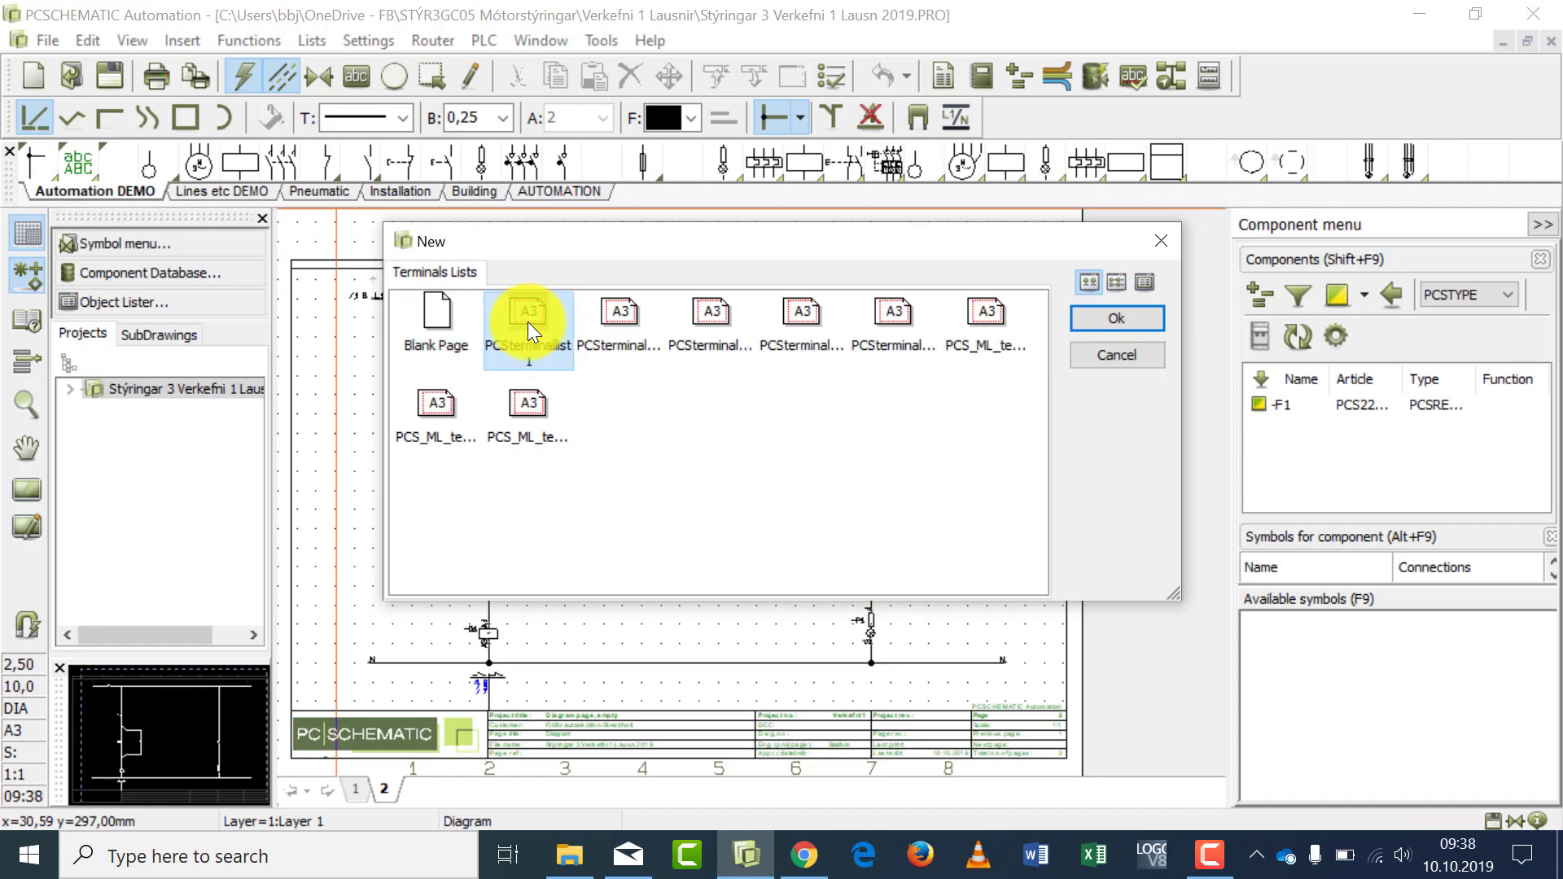
click(1092, 316)
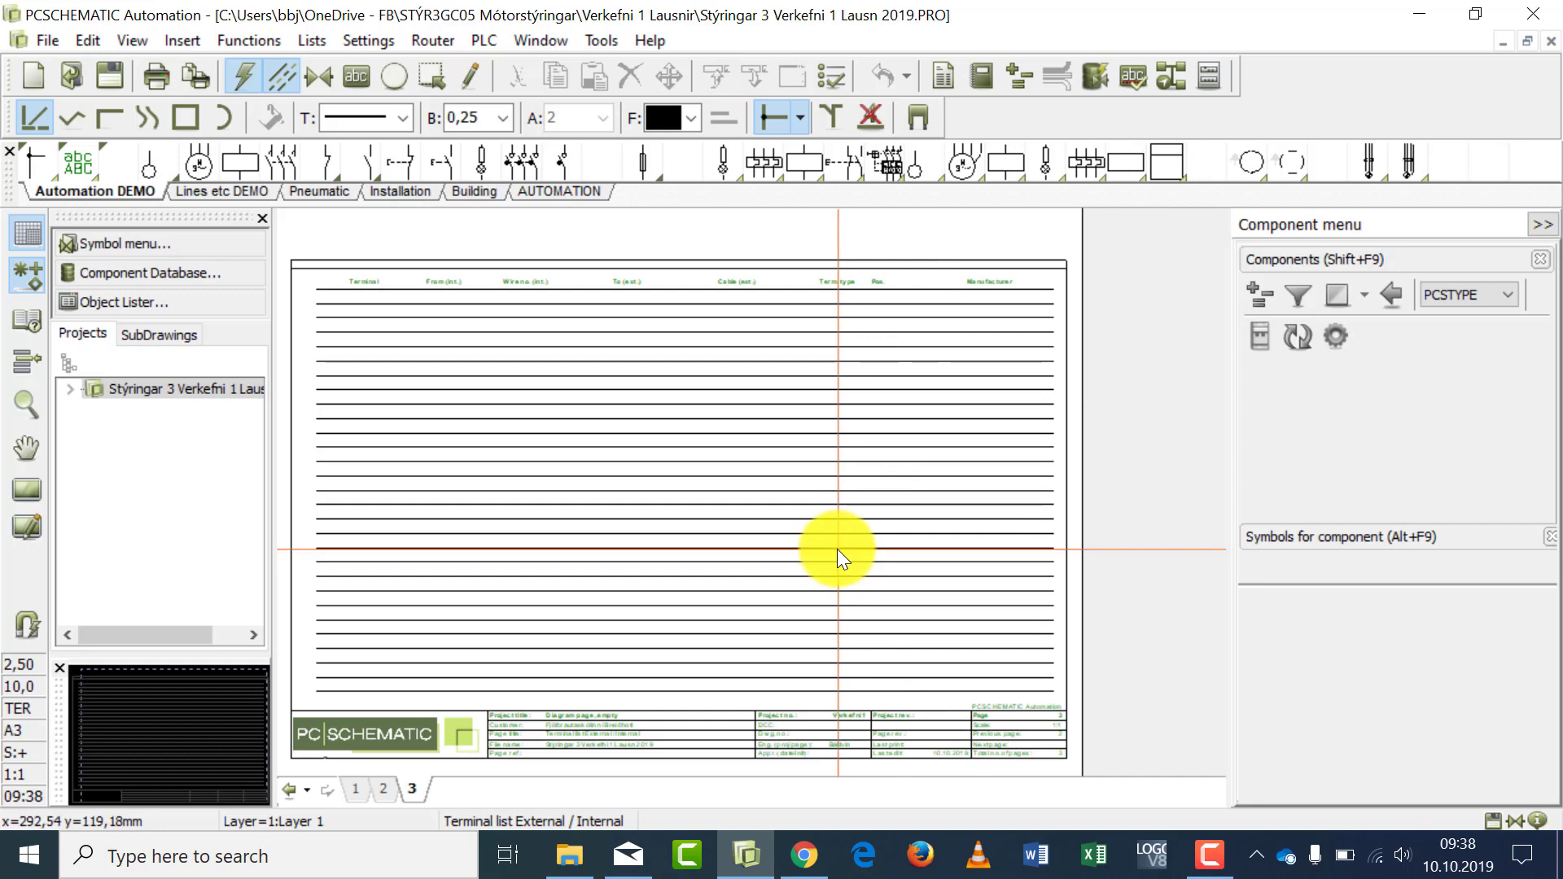
- On diagram page 2, place a terminal symbol on the column 2 line above the upper switch and name it -X1
click(383, 788)
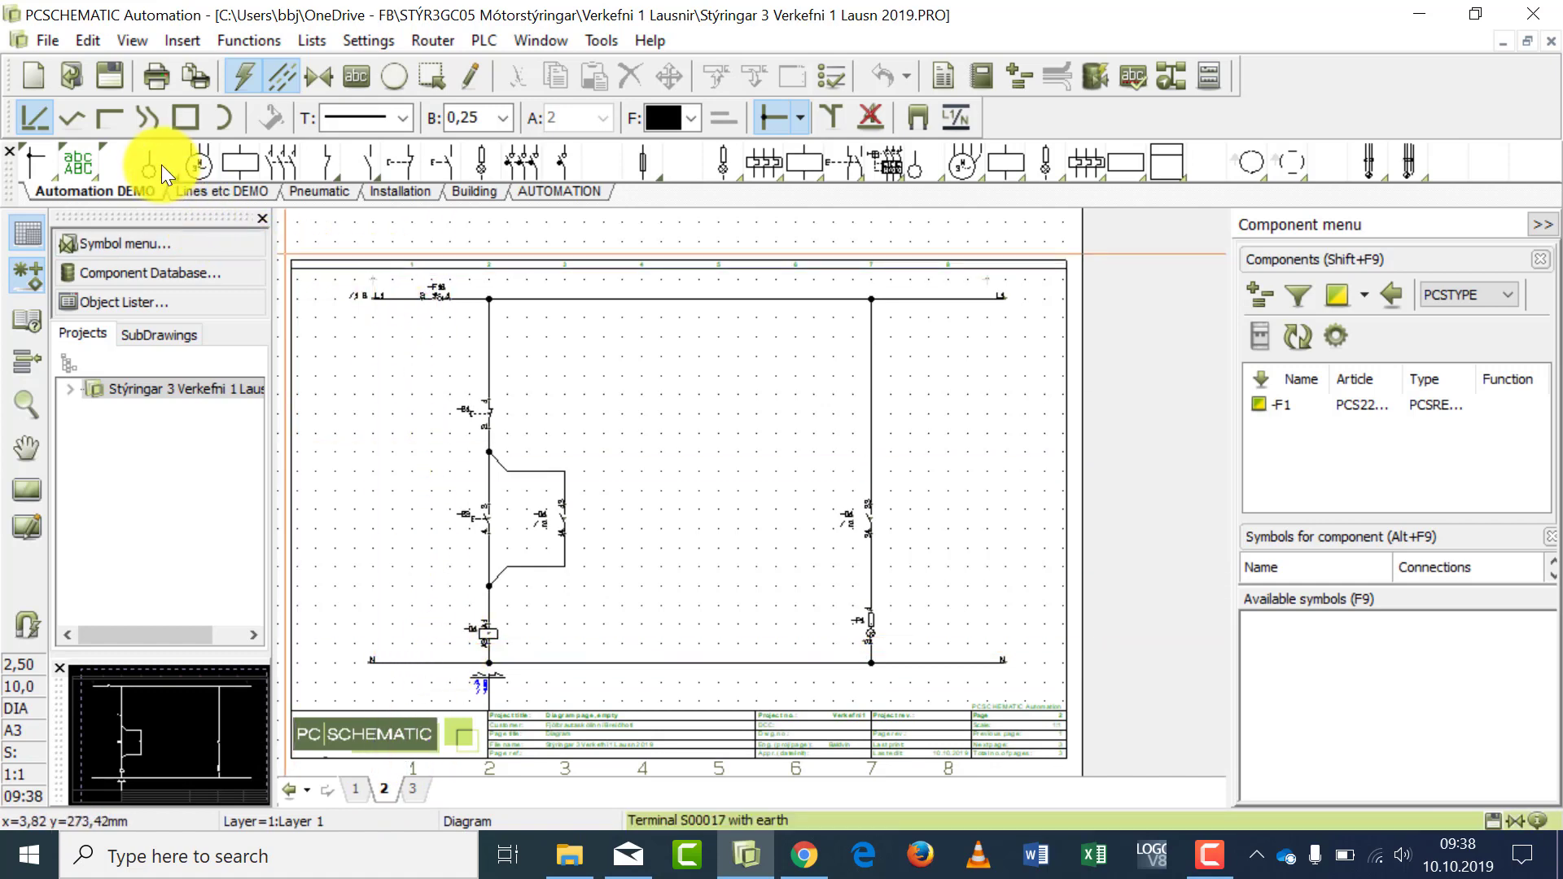
mouse_move(150, 166)
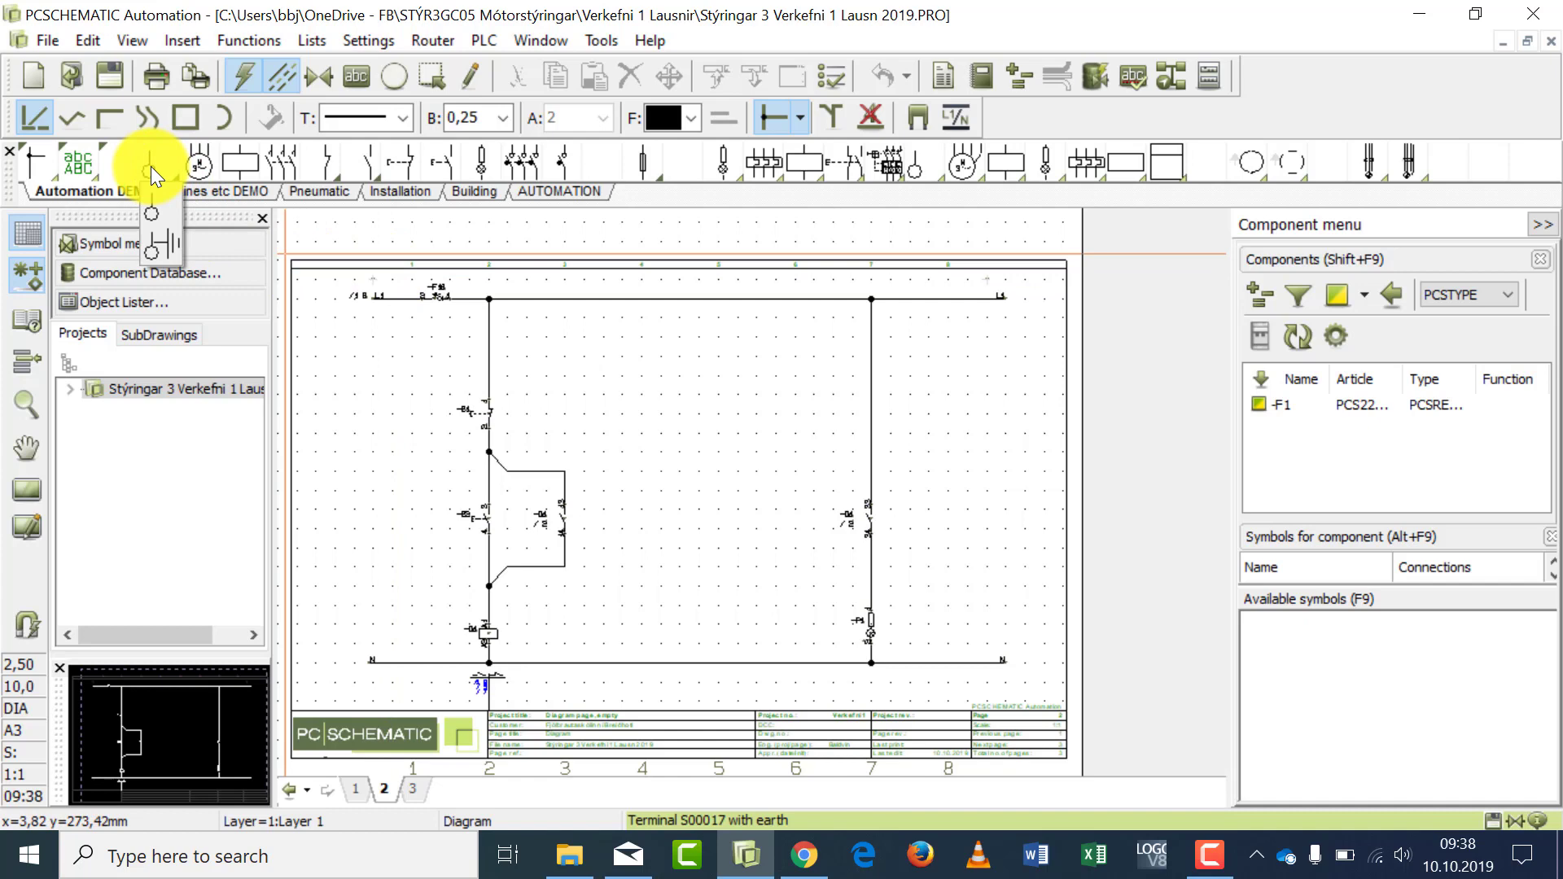
click(150, 167)
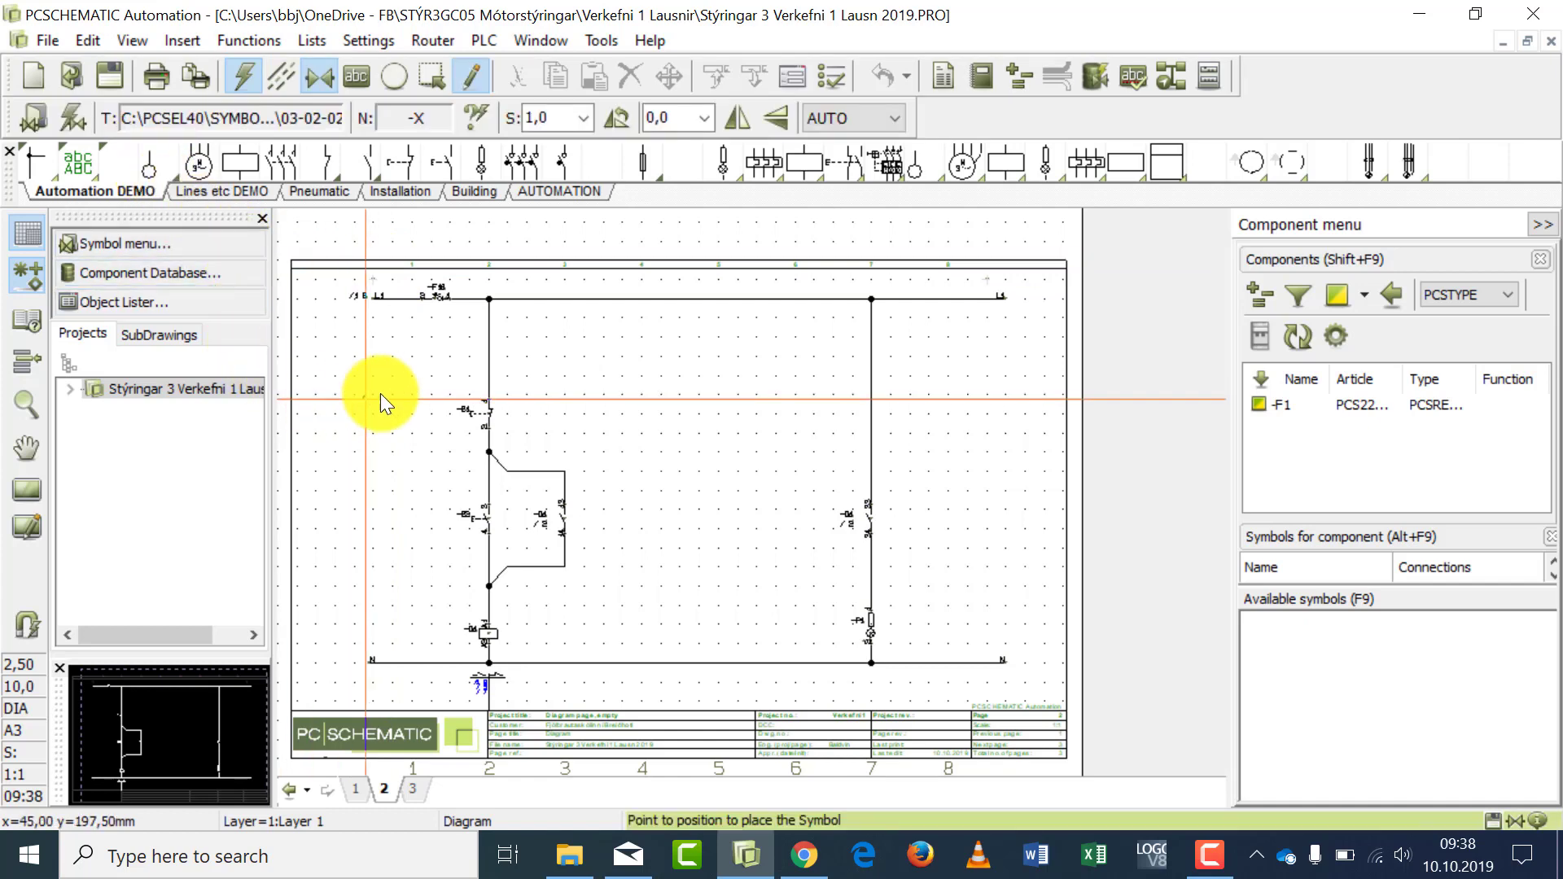
click(489, 376)
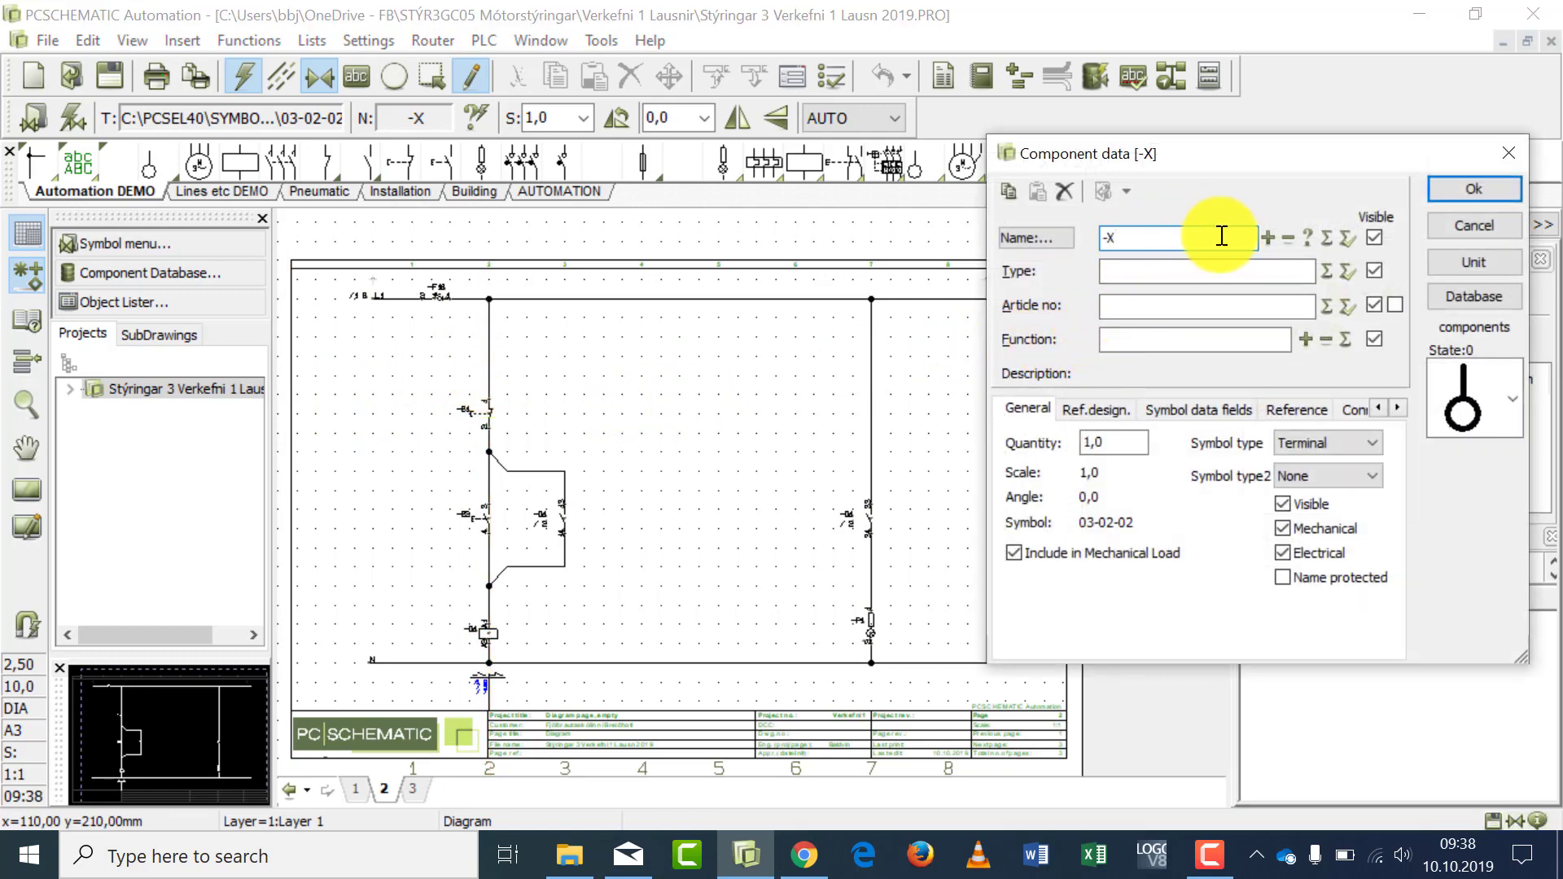
click(1267, 239)
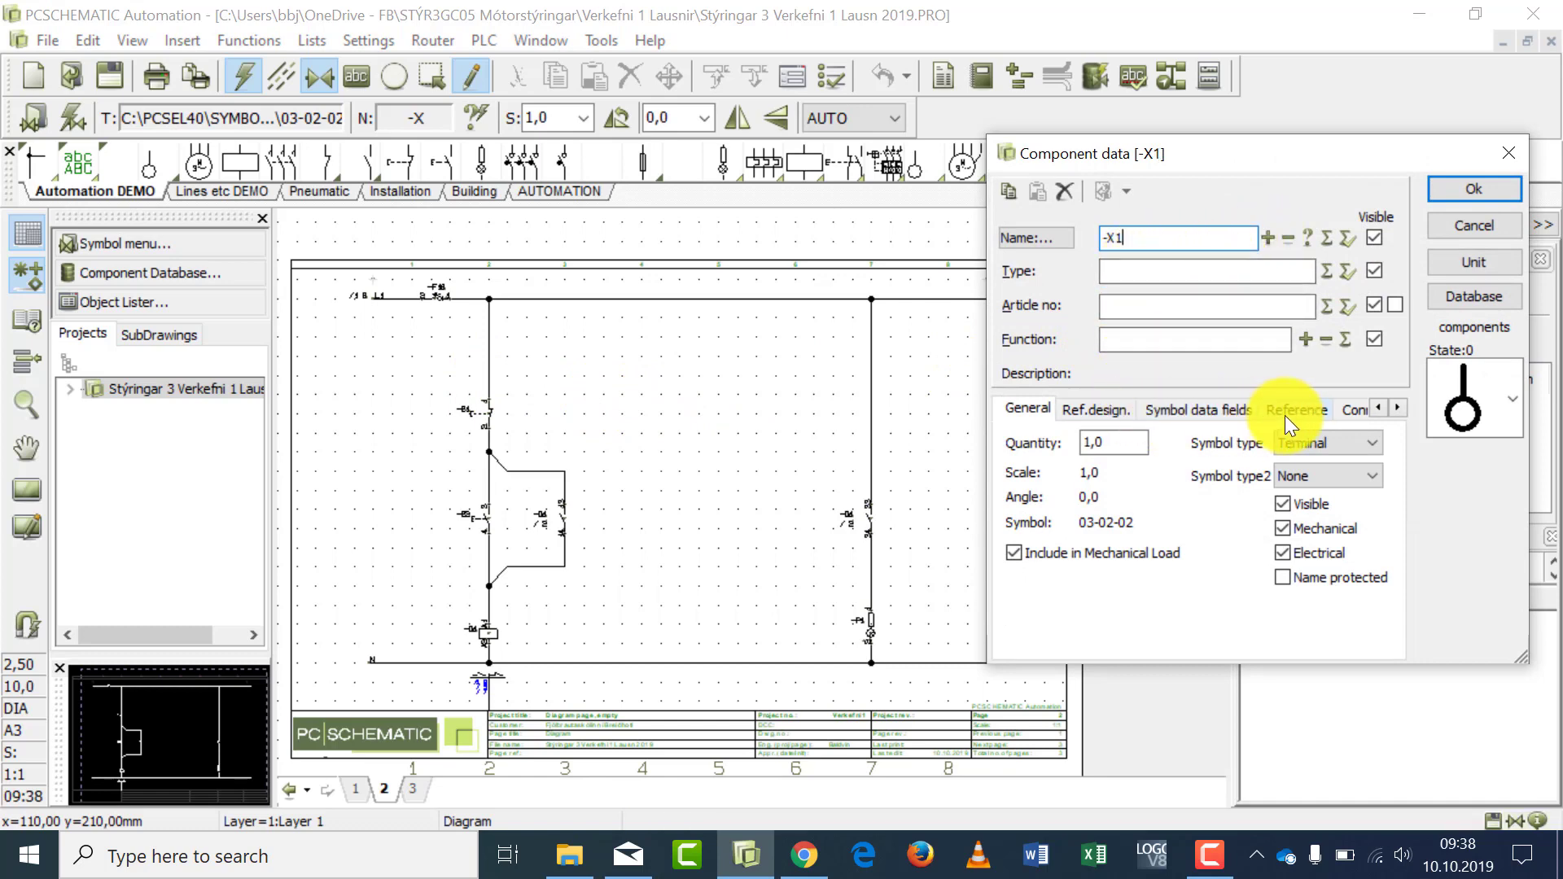
- Set the connection name of the new -X1 terminal to 18 and check its labels up close on the diagram
click(1356, 412)
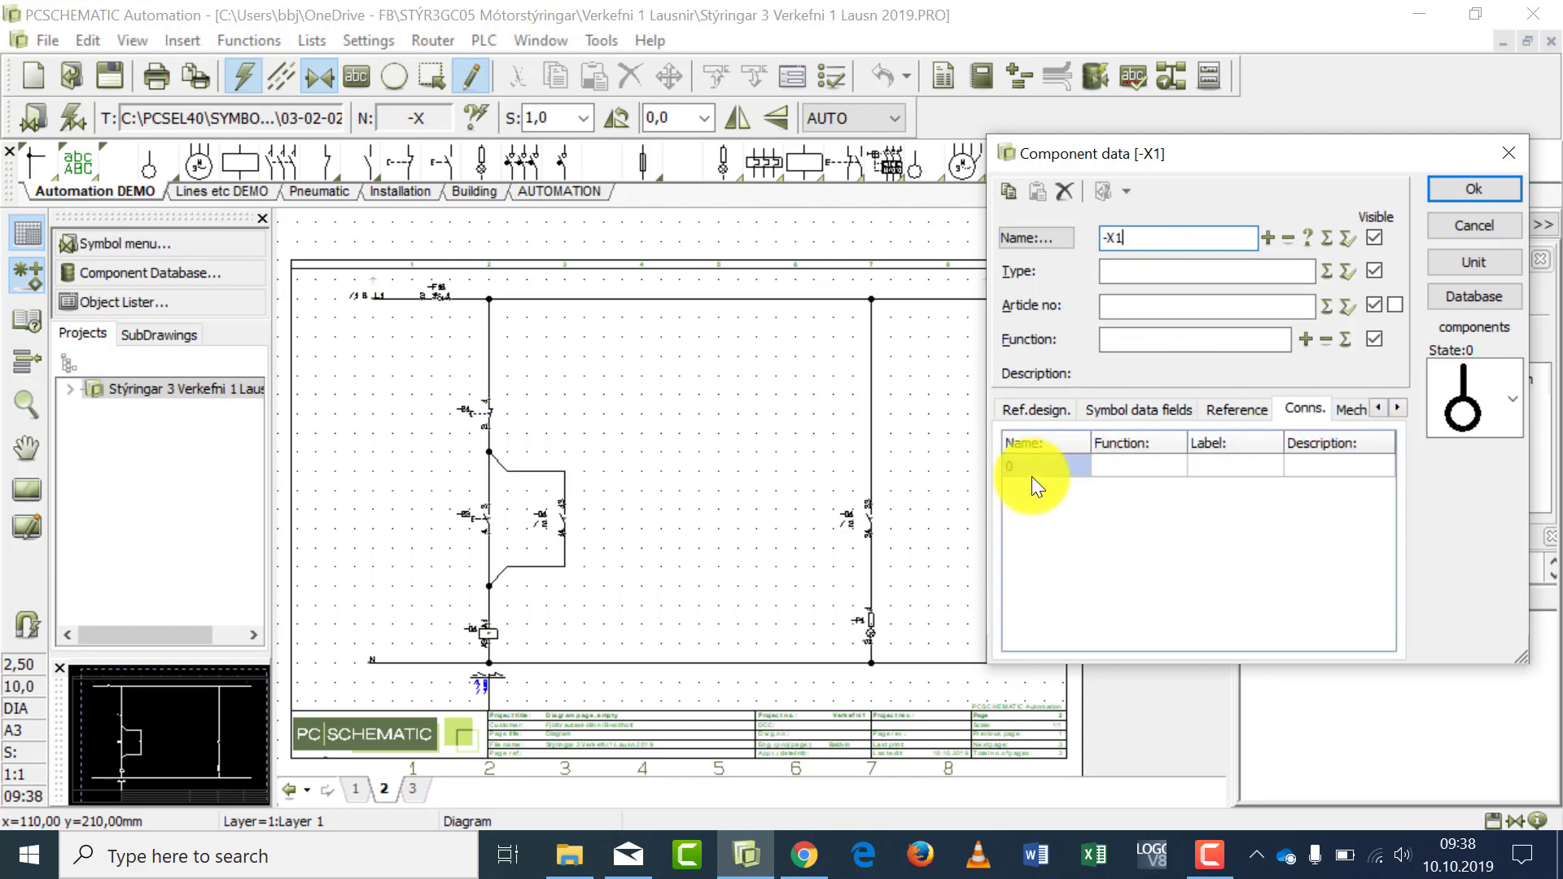
click(1032, 470)
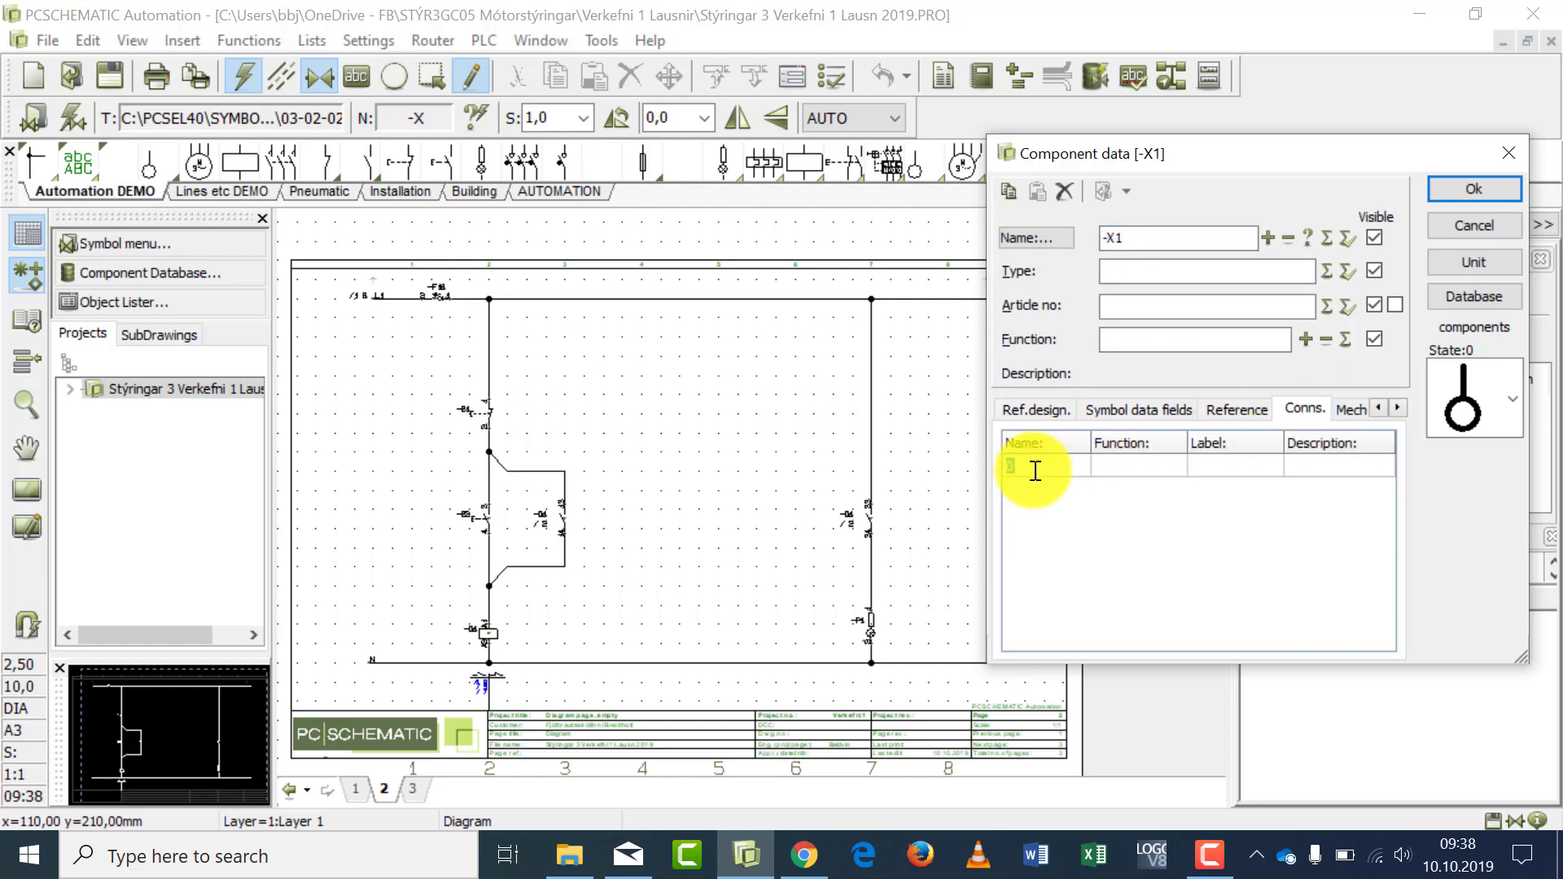
text(18)
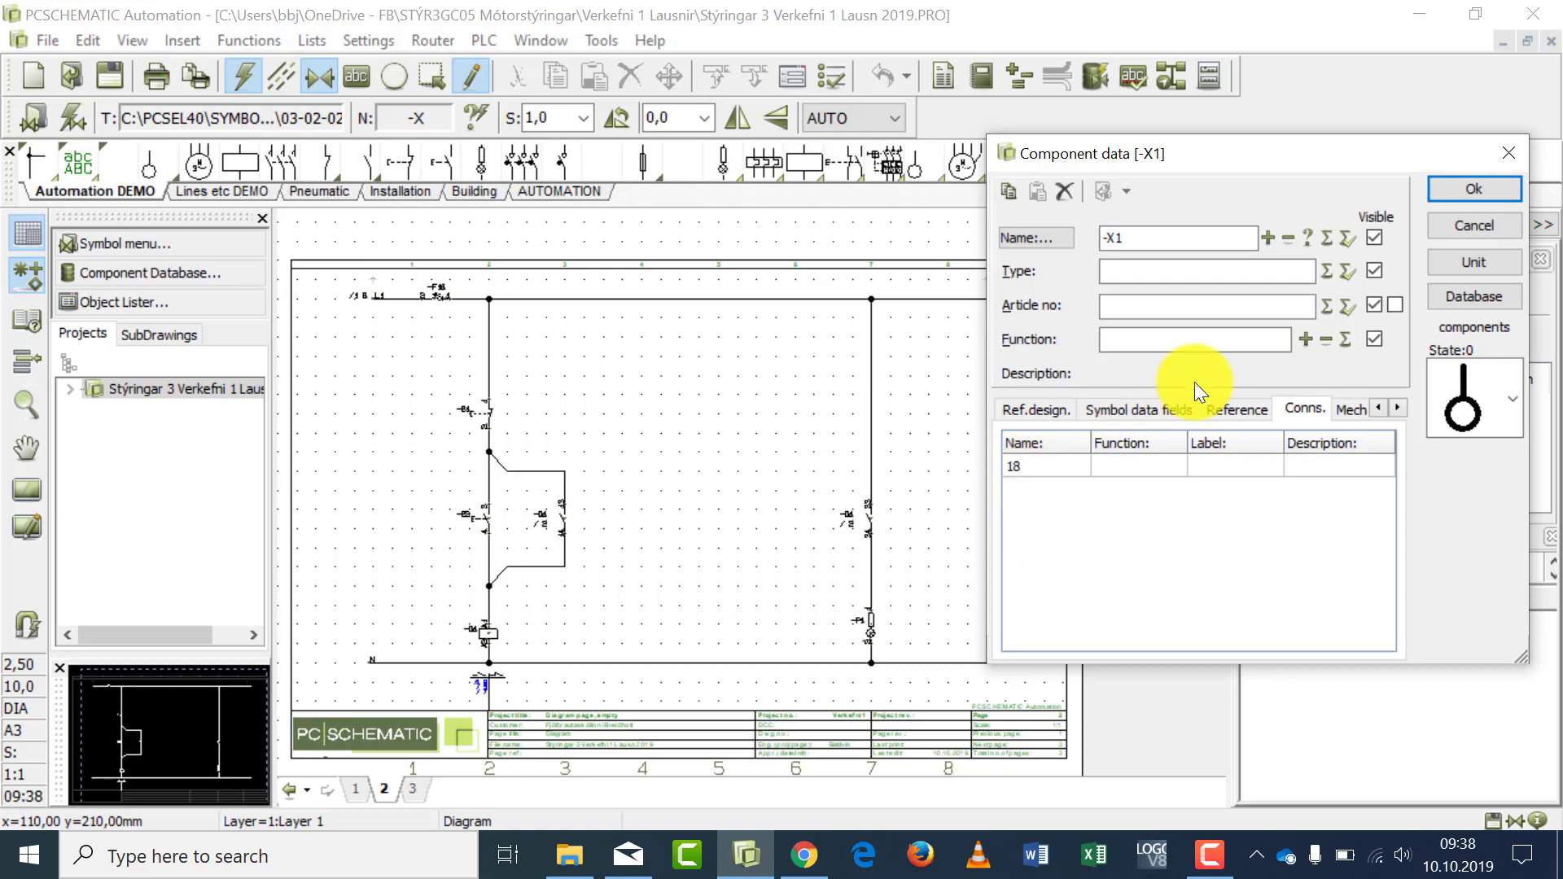
click(1448, 193)
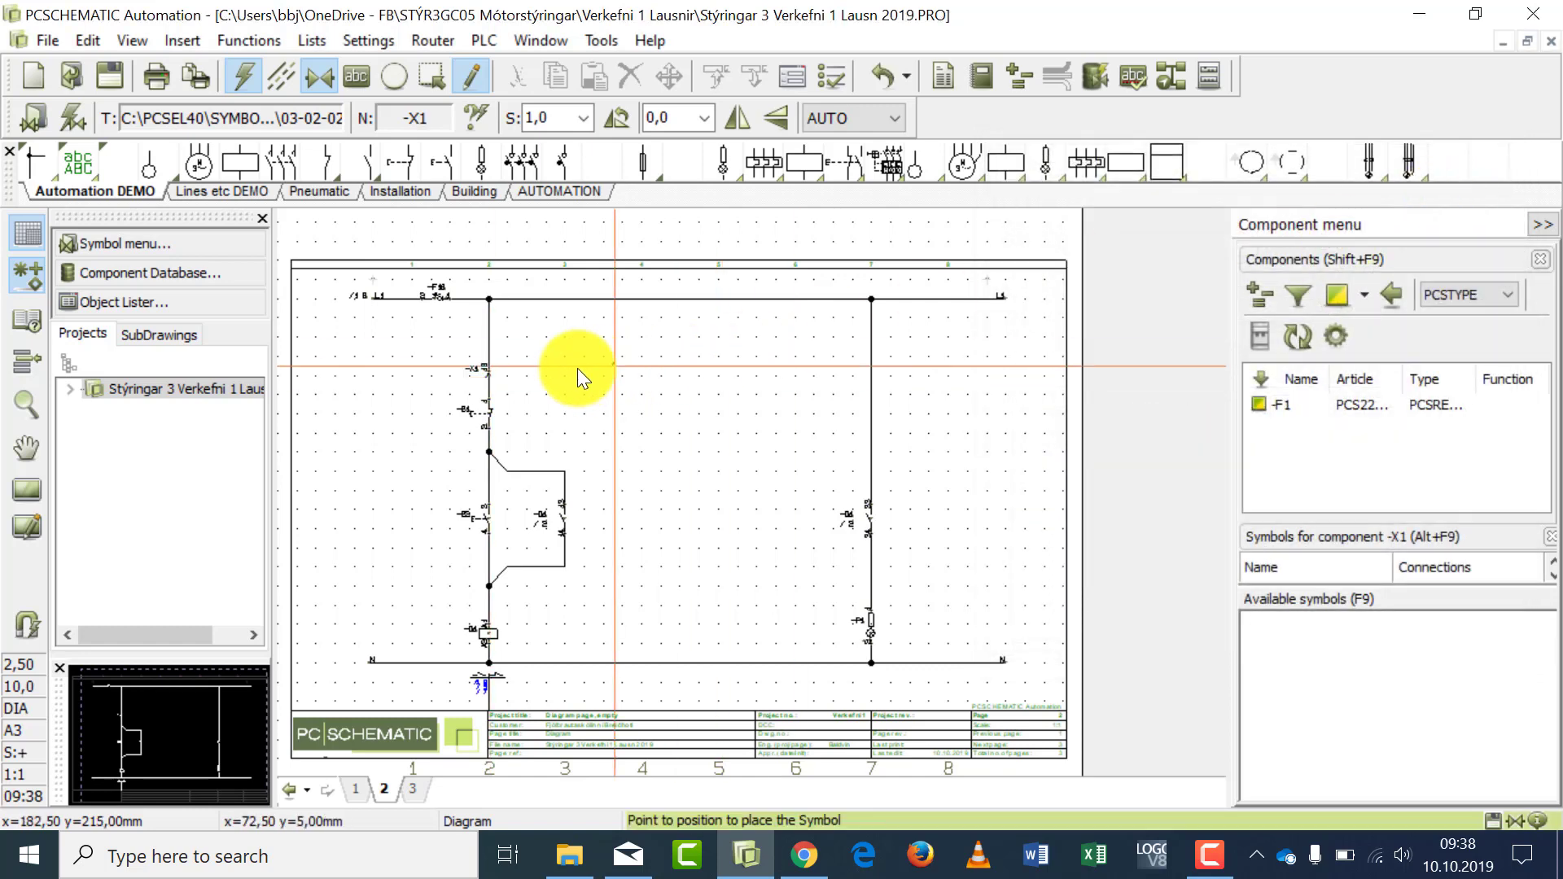
click(29, 406)
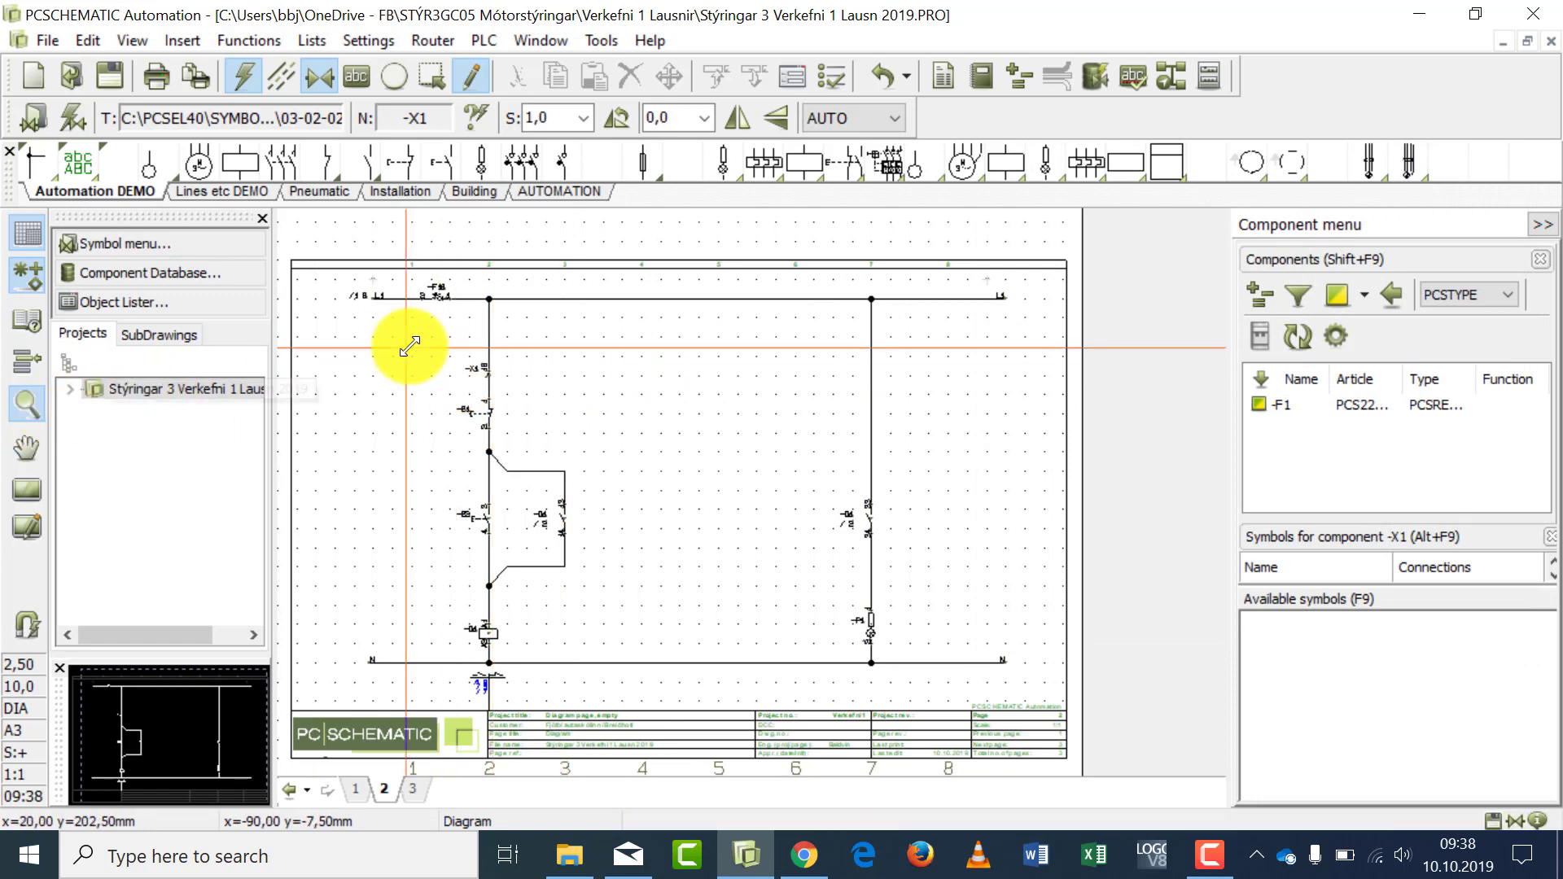
click(437, 341)
click(546, 403)
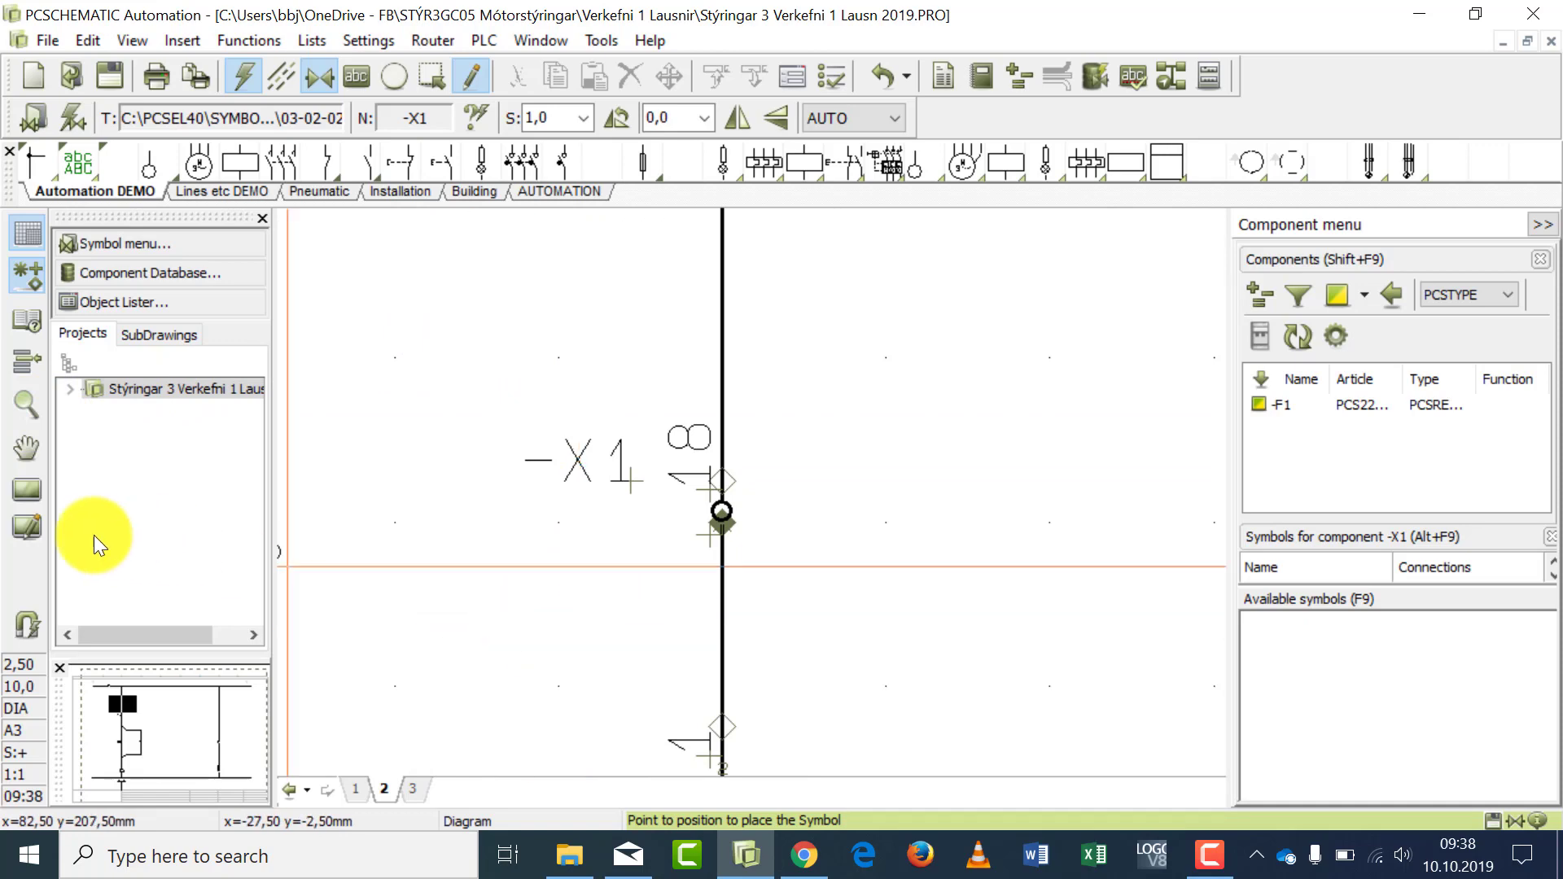
click(33, 488)
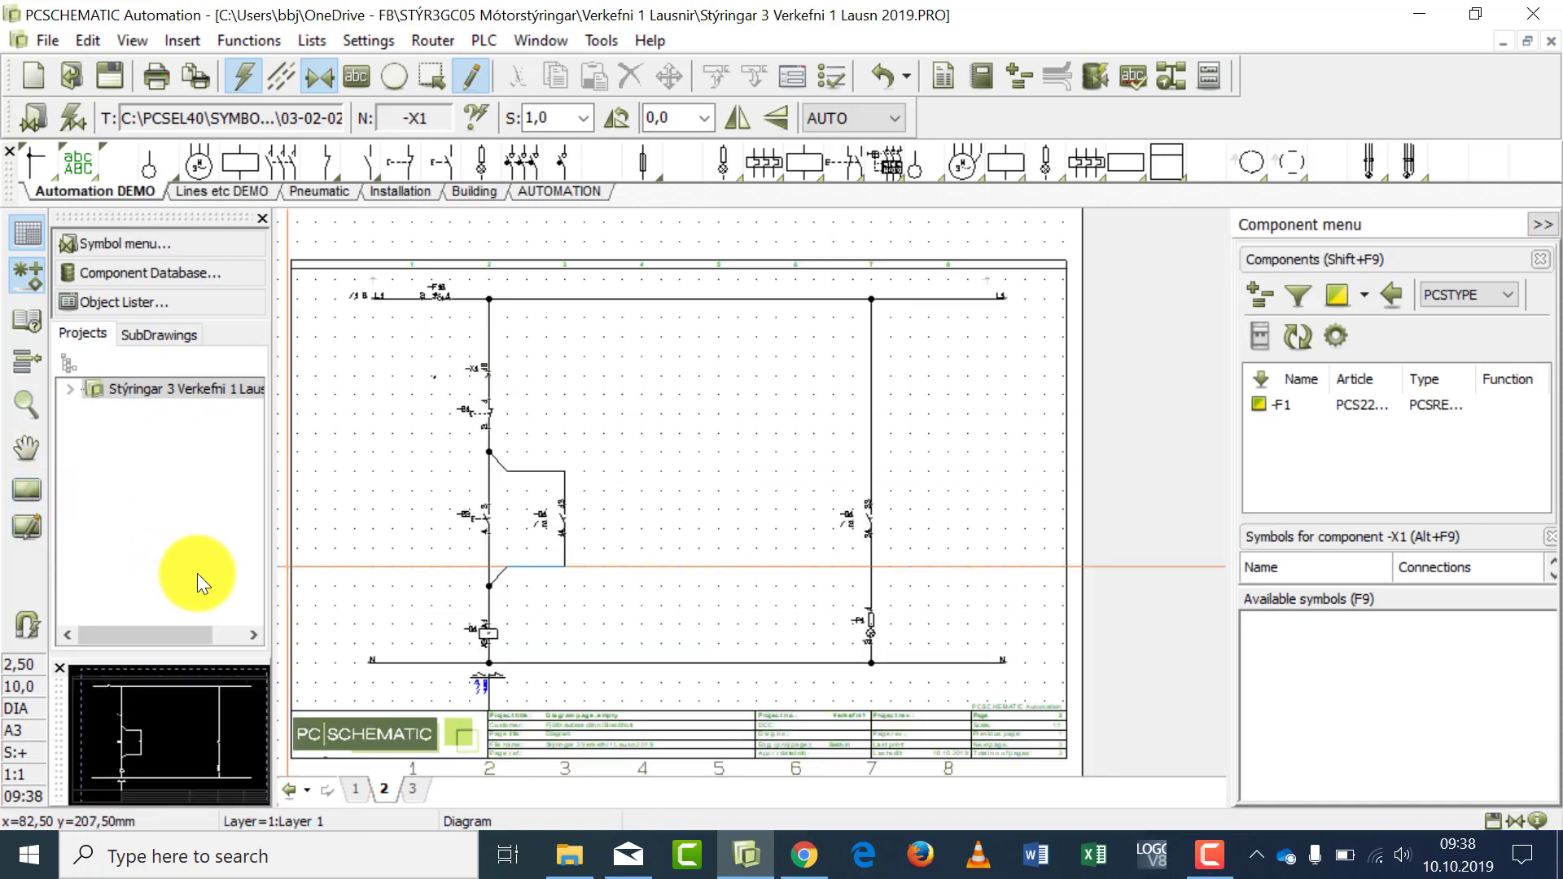
- Place a terminal named -X1 with connection name 19 on the upper horizontal wire of the parallel contact branch
click(152, 163)
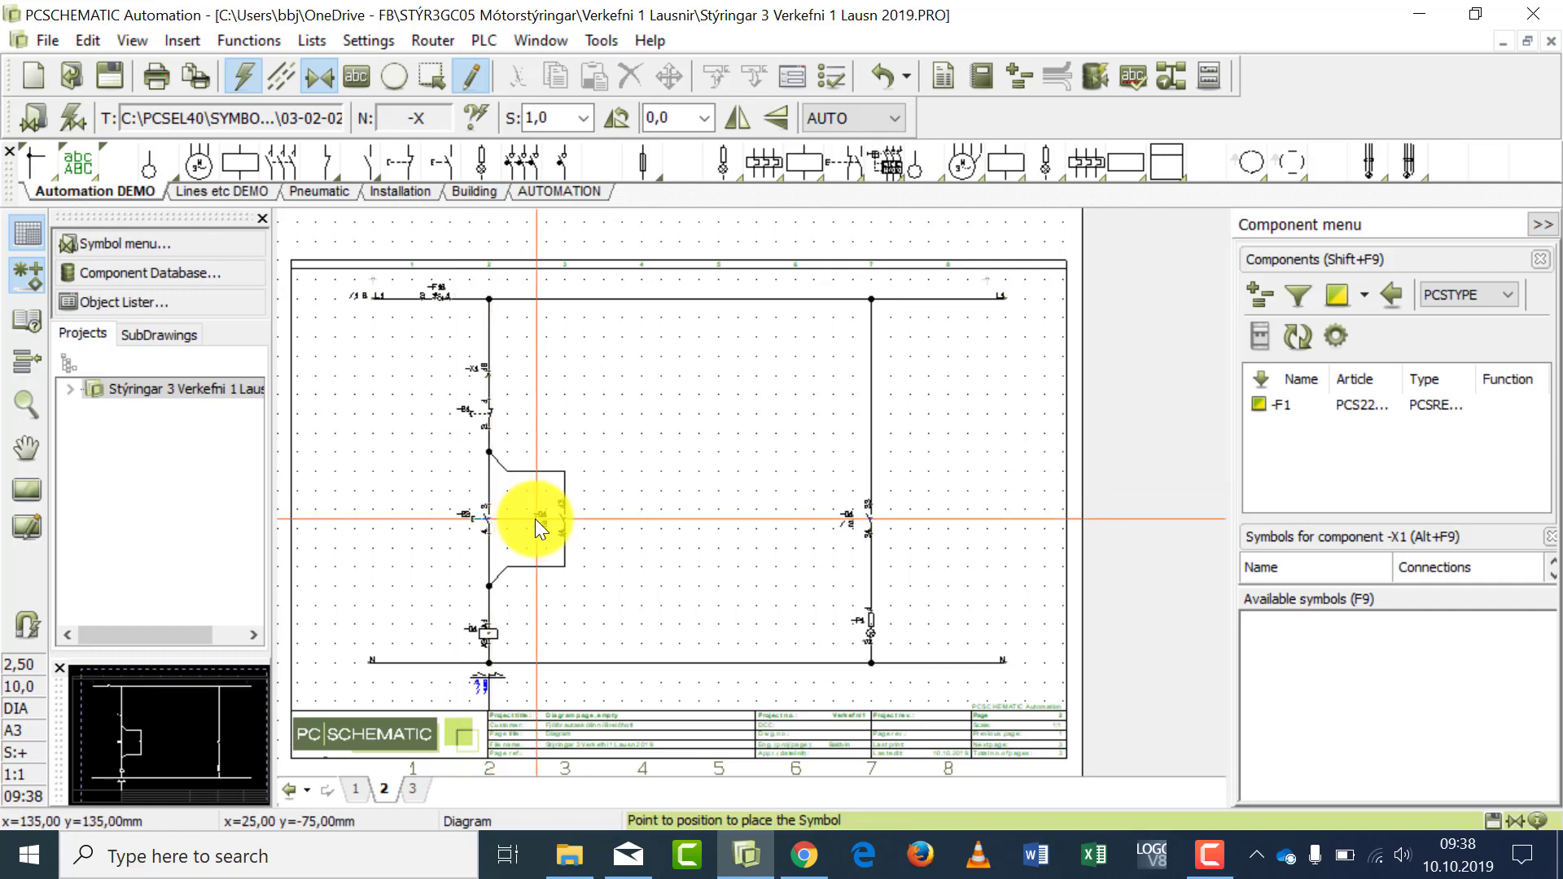
click(535, 470)
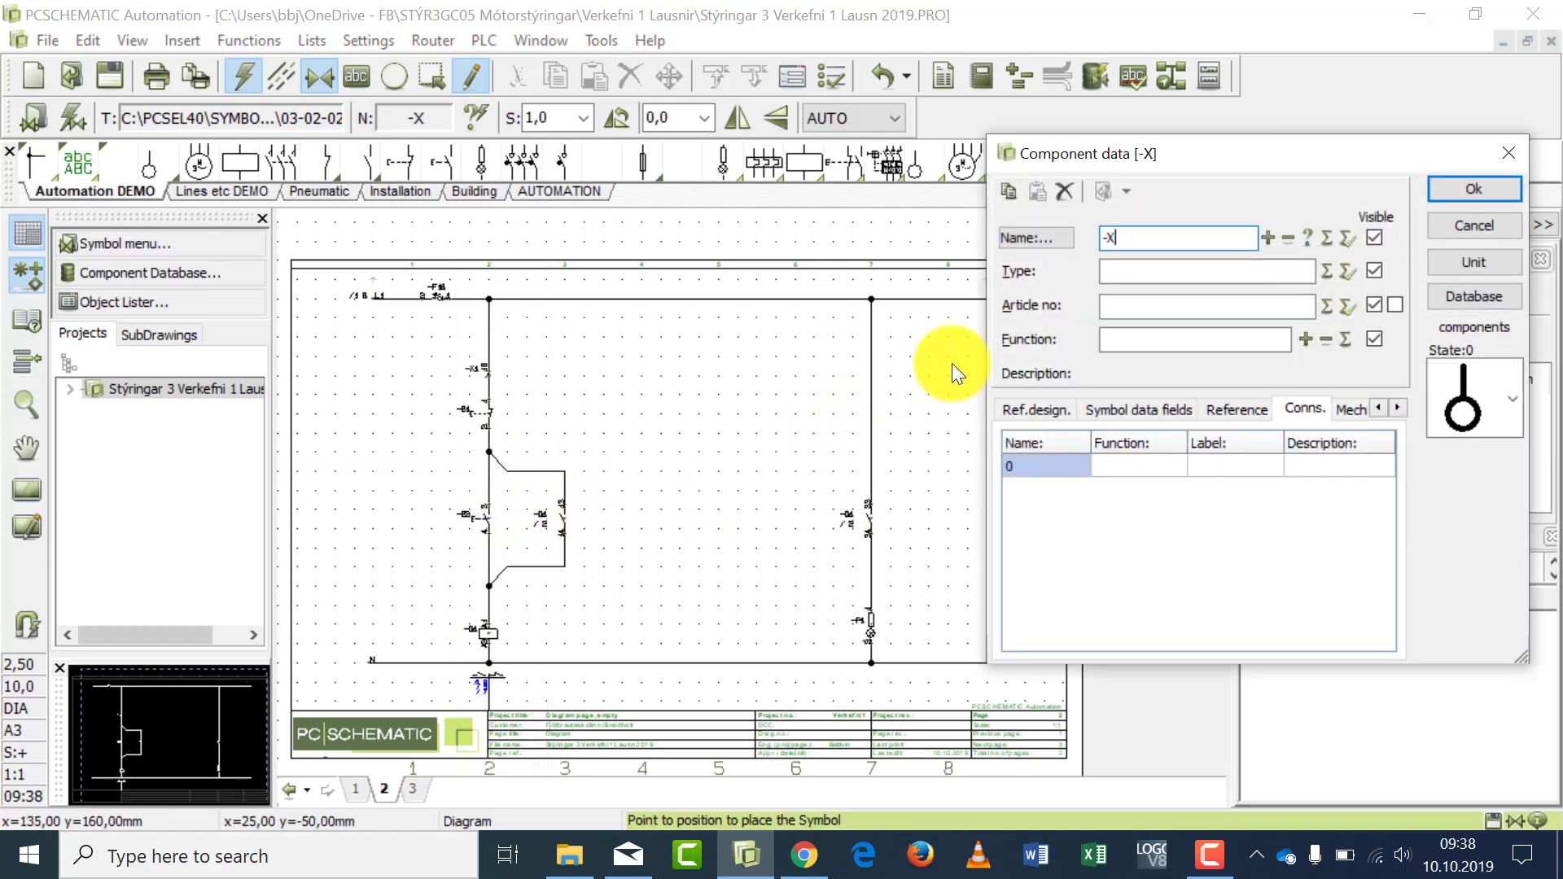
text(1)
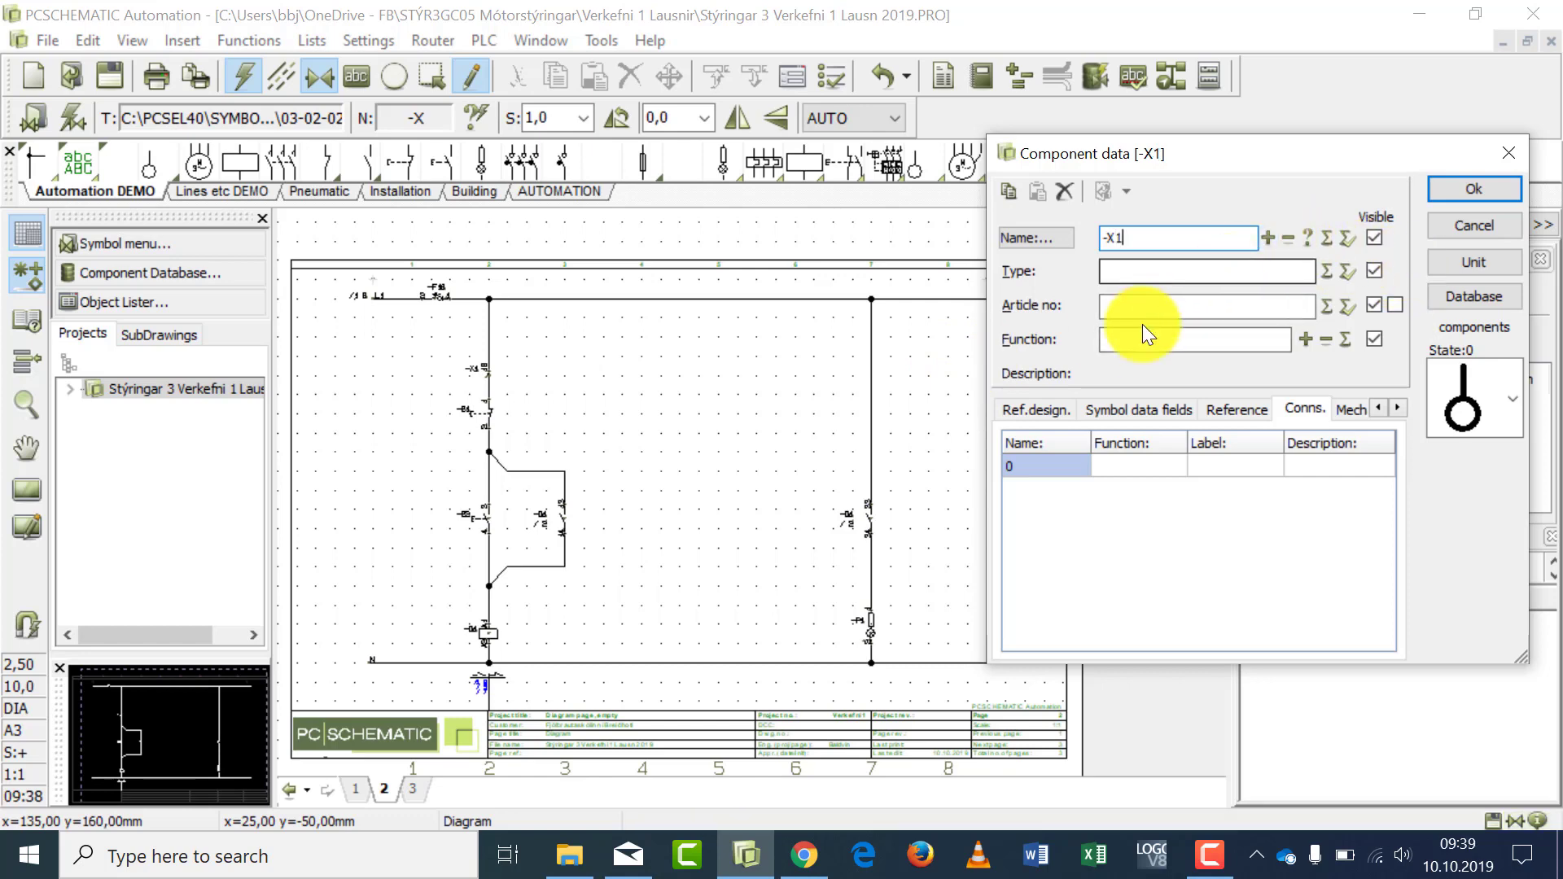
click(1050, 462)
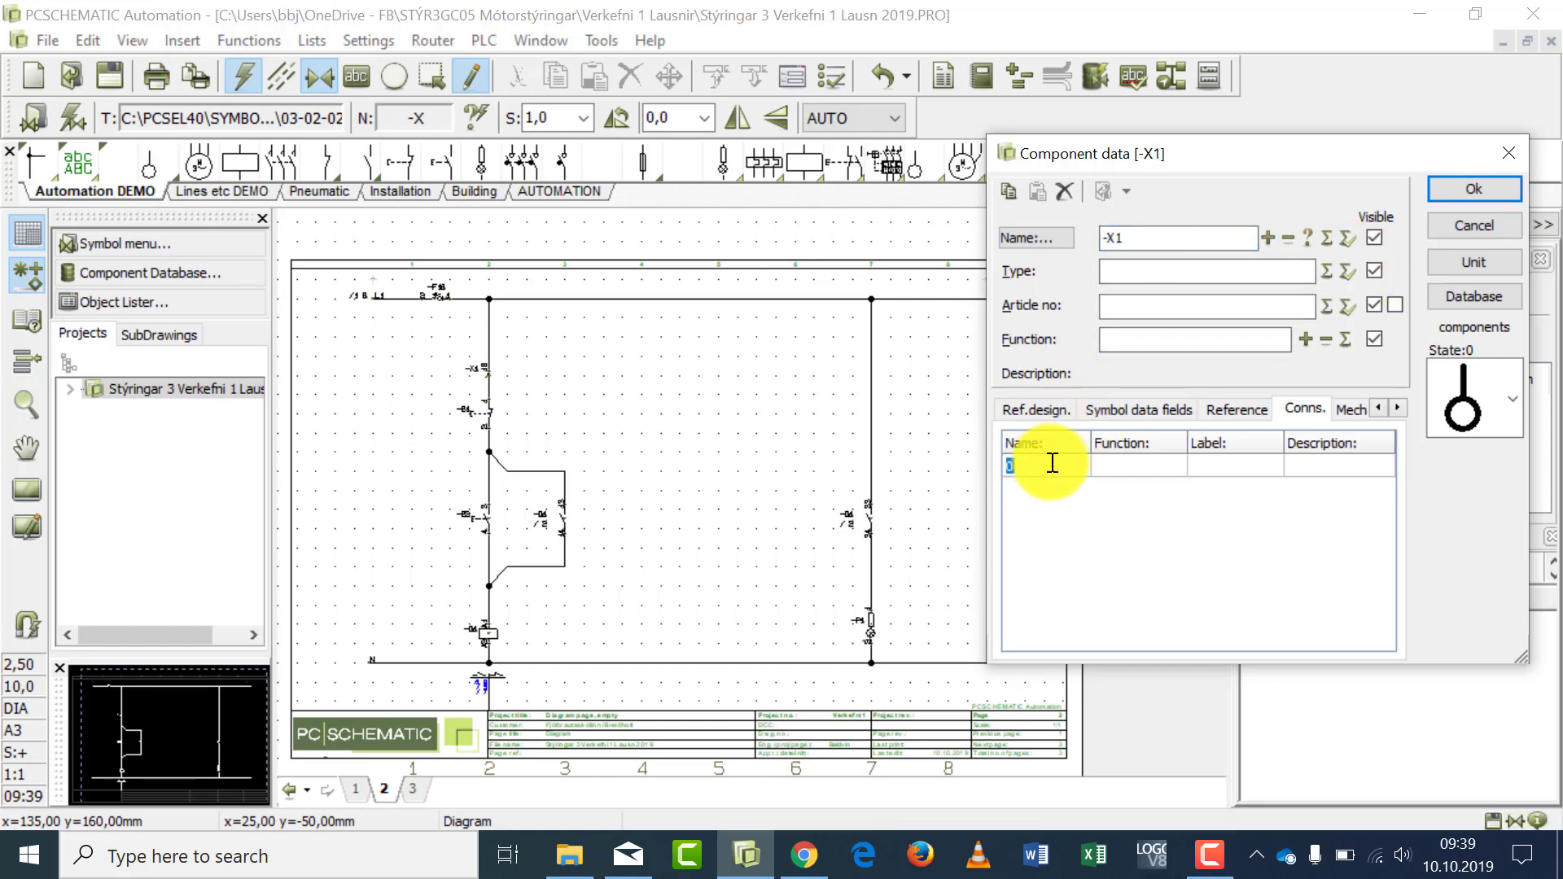
text(19)
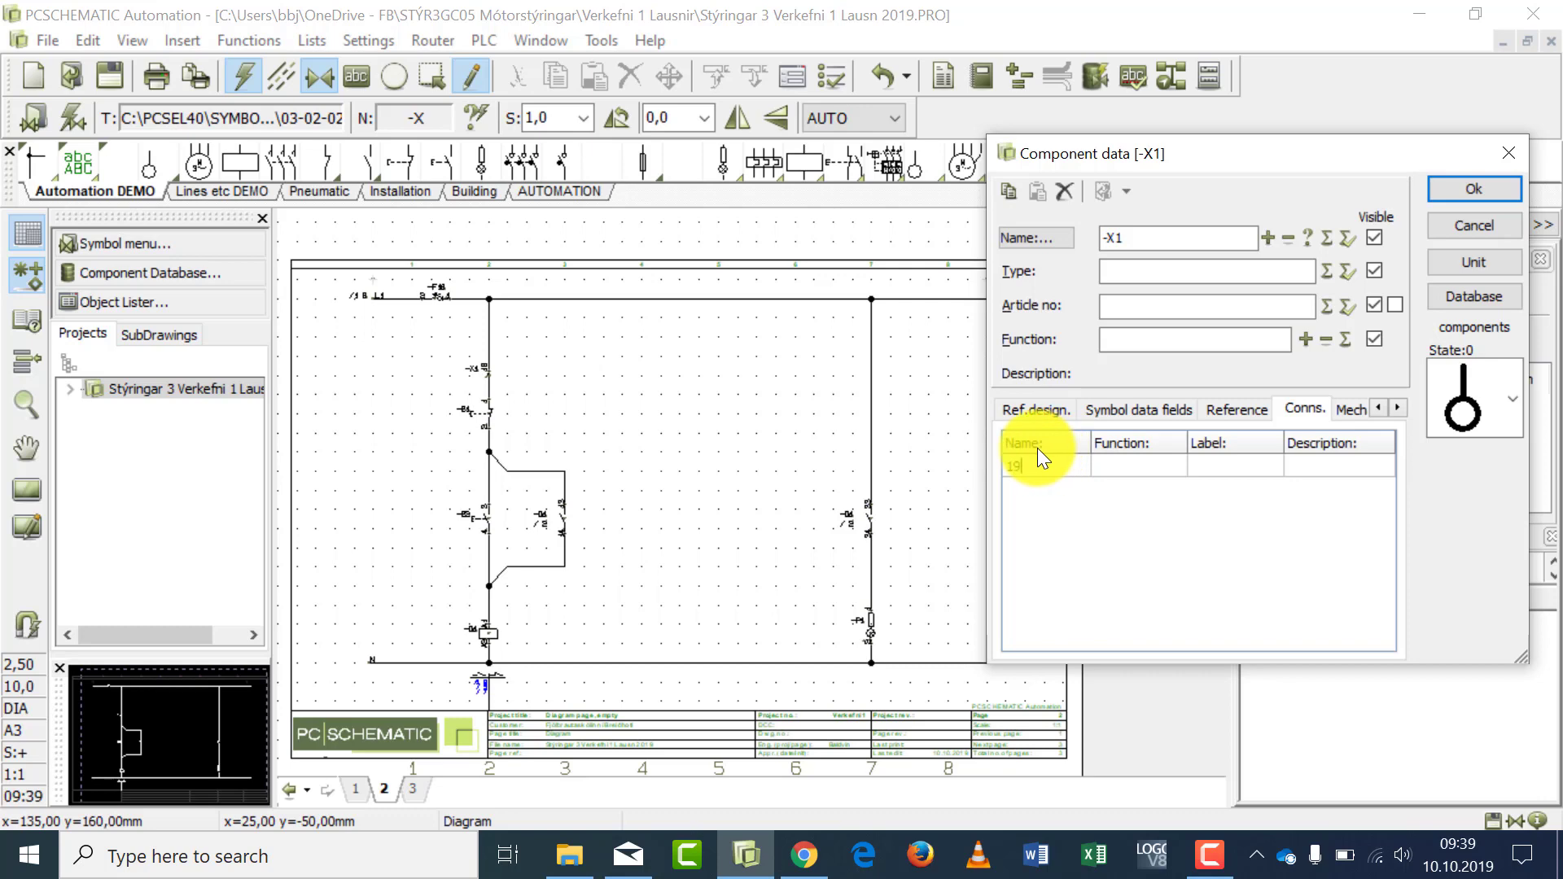
click(1454, 189)
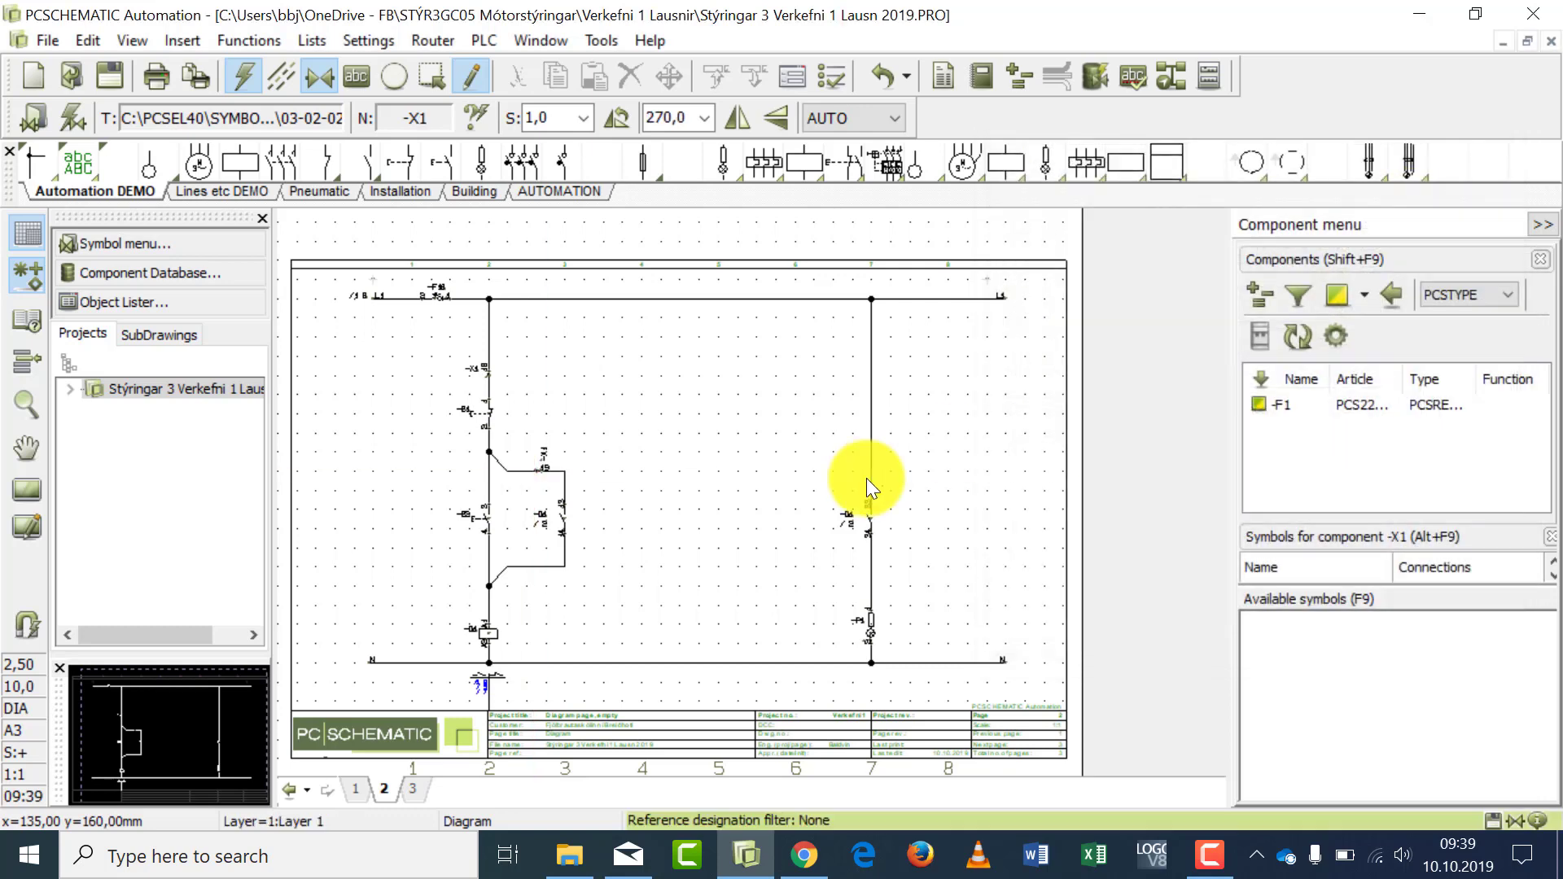
- Place an -X1 terminal with connection name 20 on the column 2 line, just below the lower switch
click(488, 559)
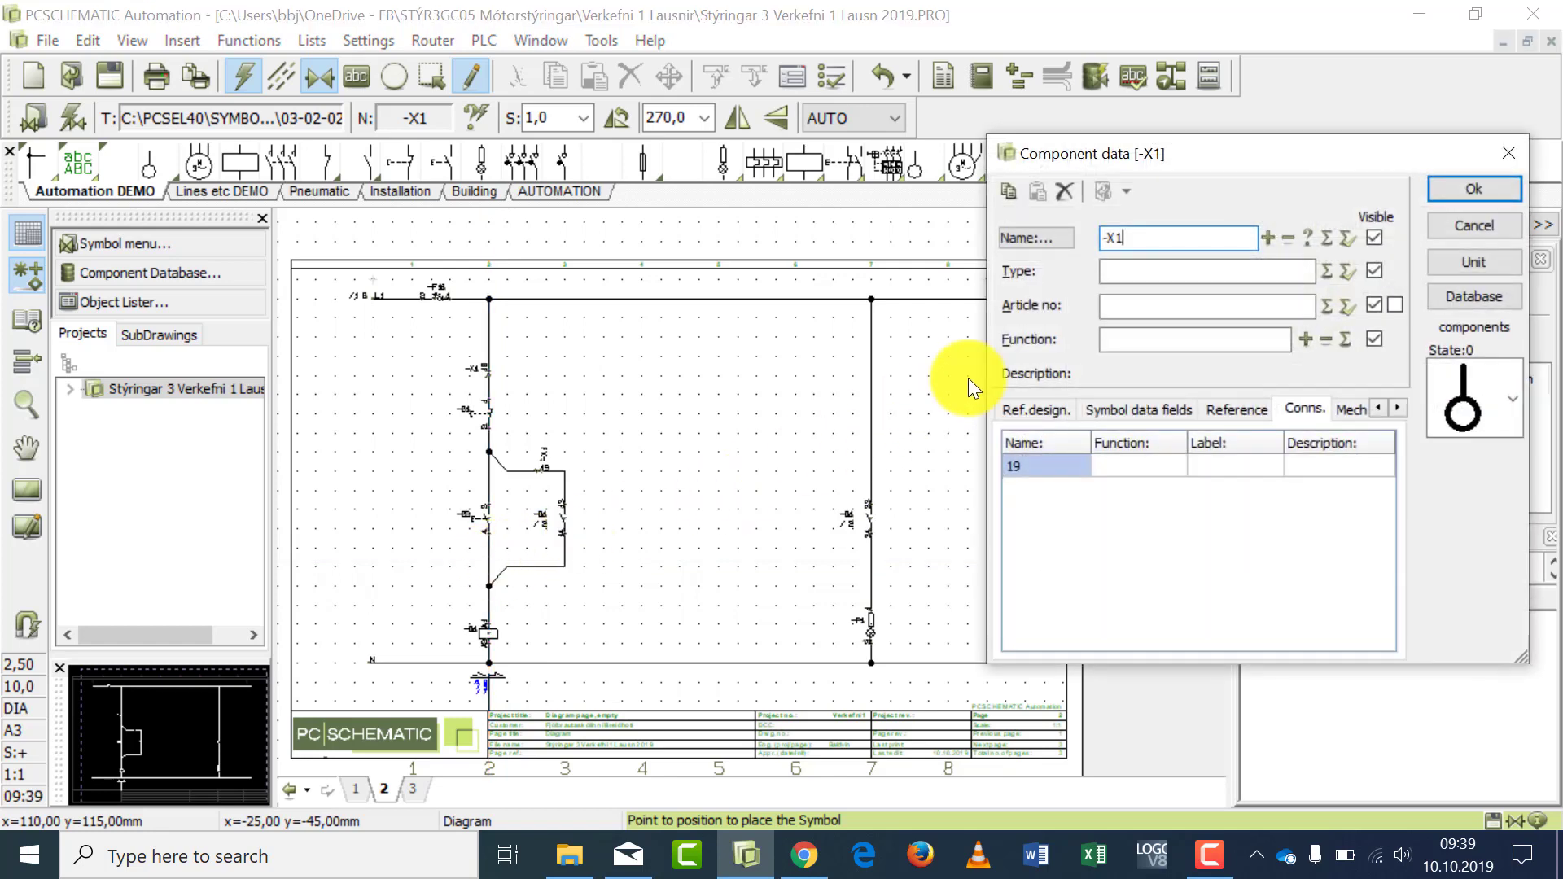
click(1034, 466)
text(2)
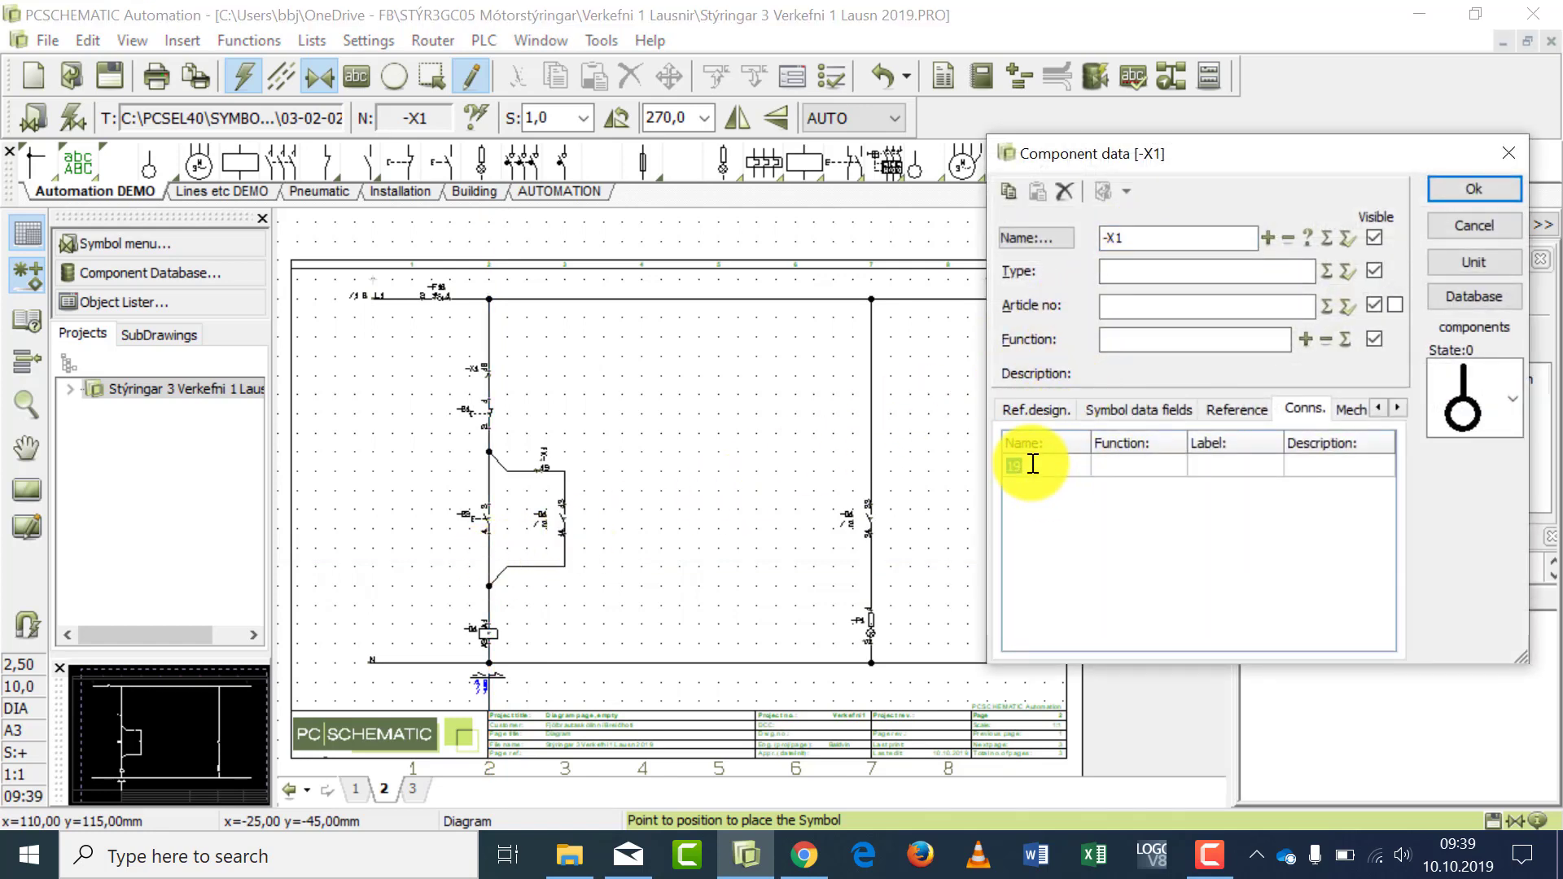
text(0)
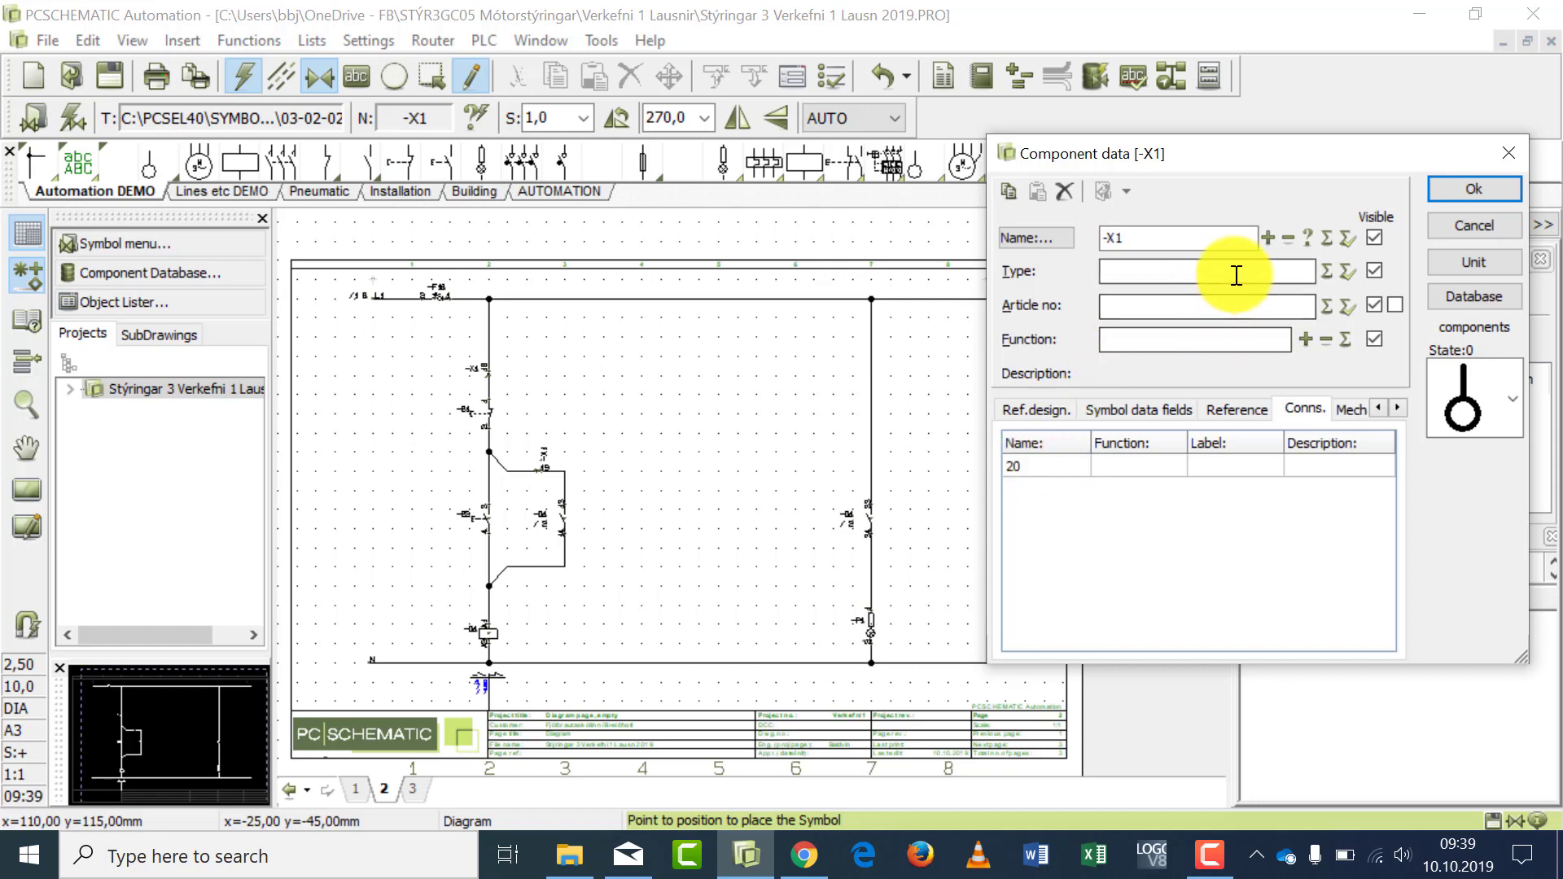
click(1439, 194)
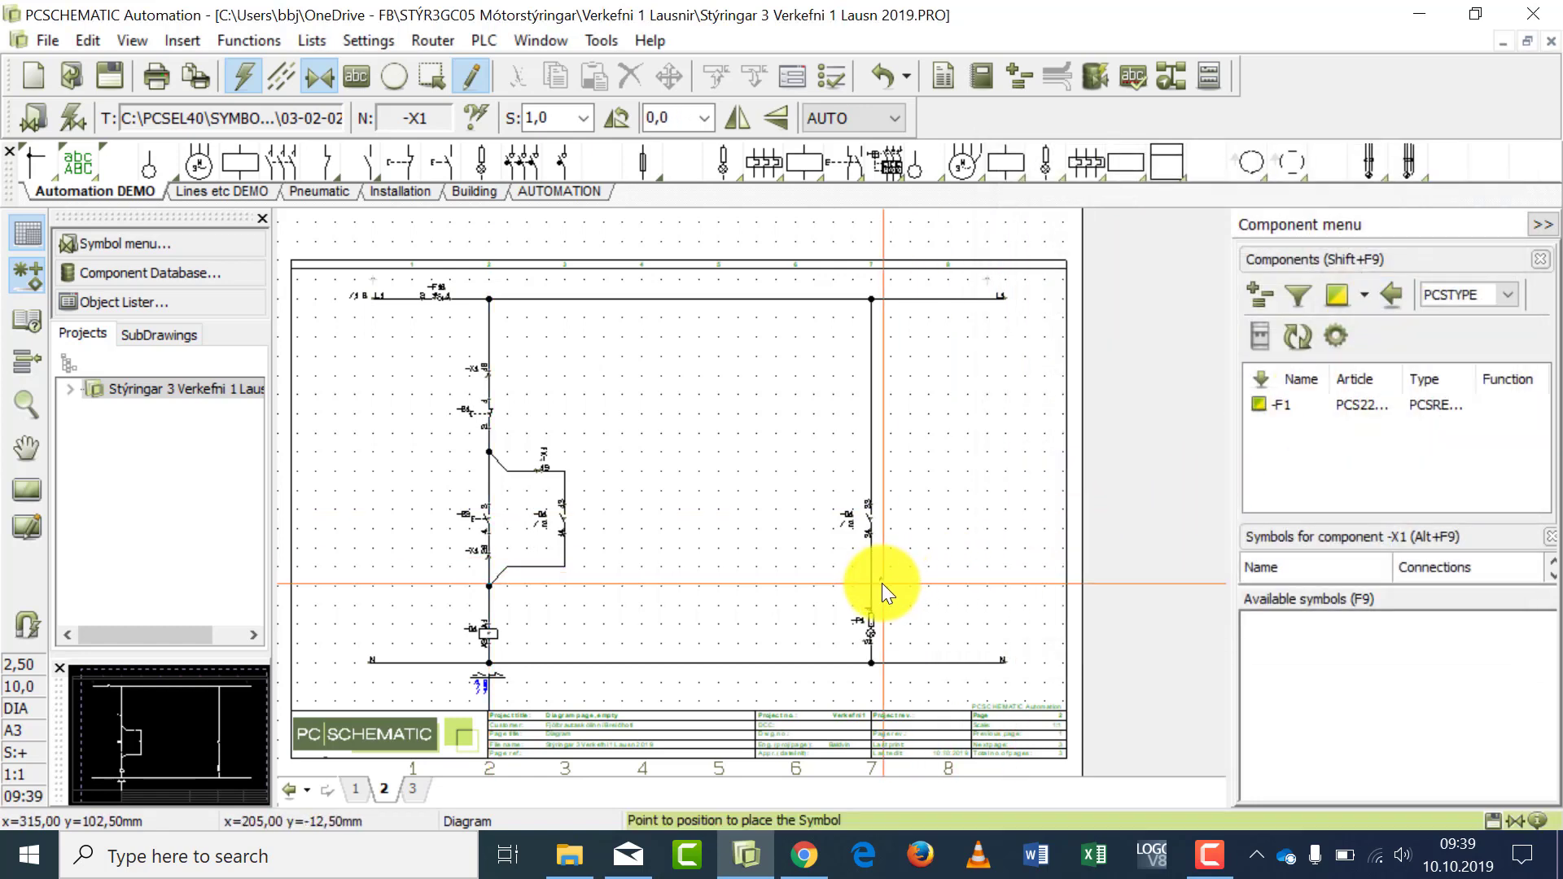
- Place an -X1 terminal with connection name 21 on the column 7 line, between the contact and lamp -P1
click(871, 573)
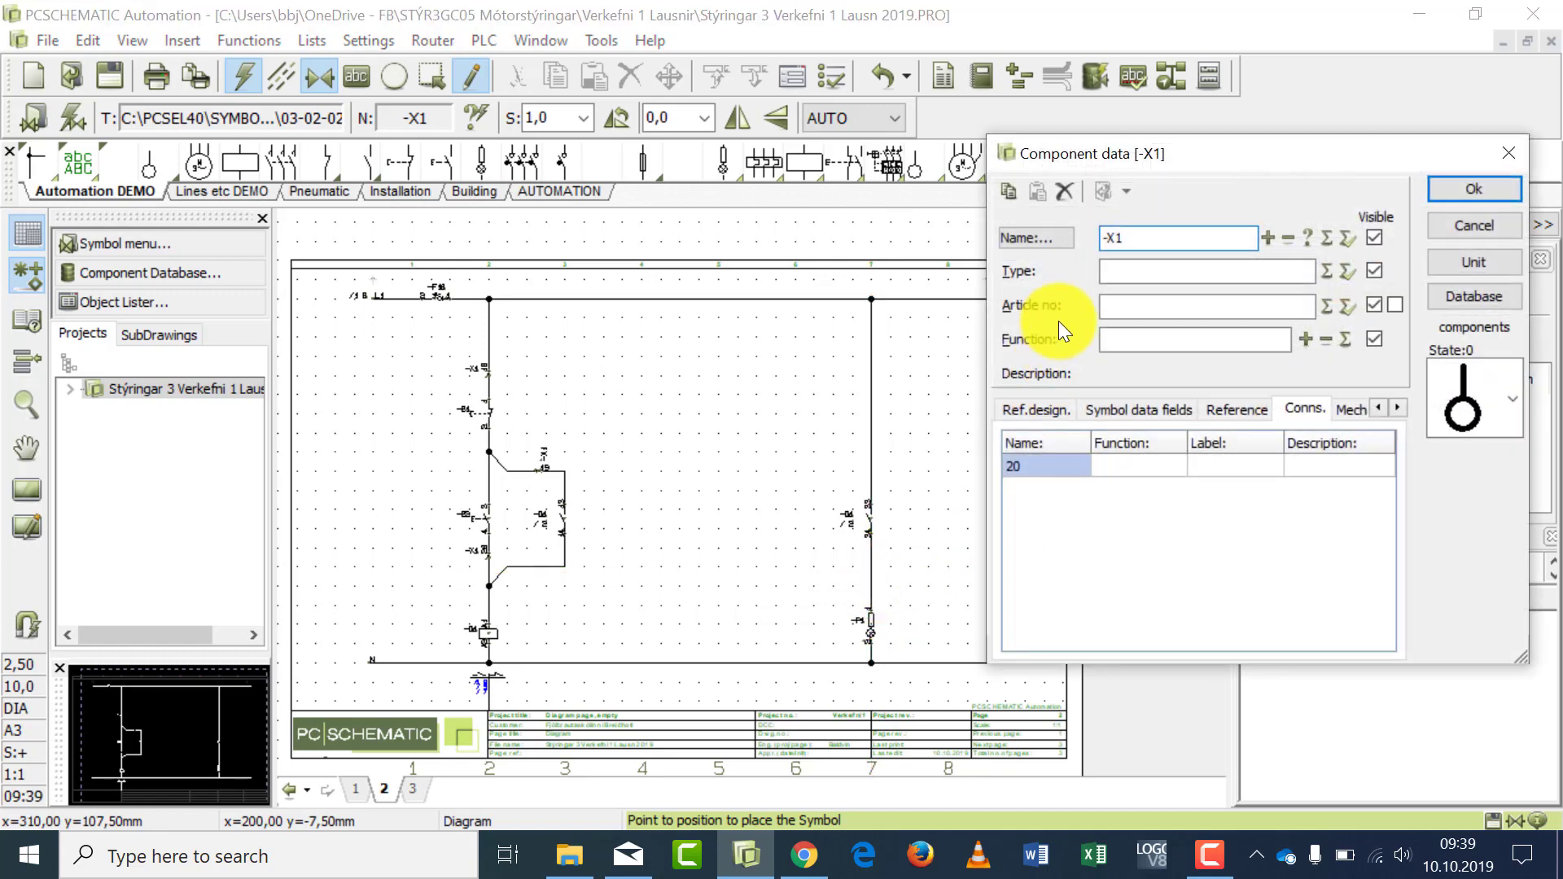
click(1050, 467)
text(21)
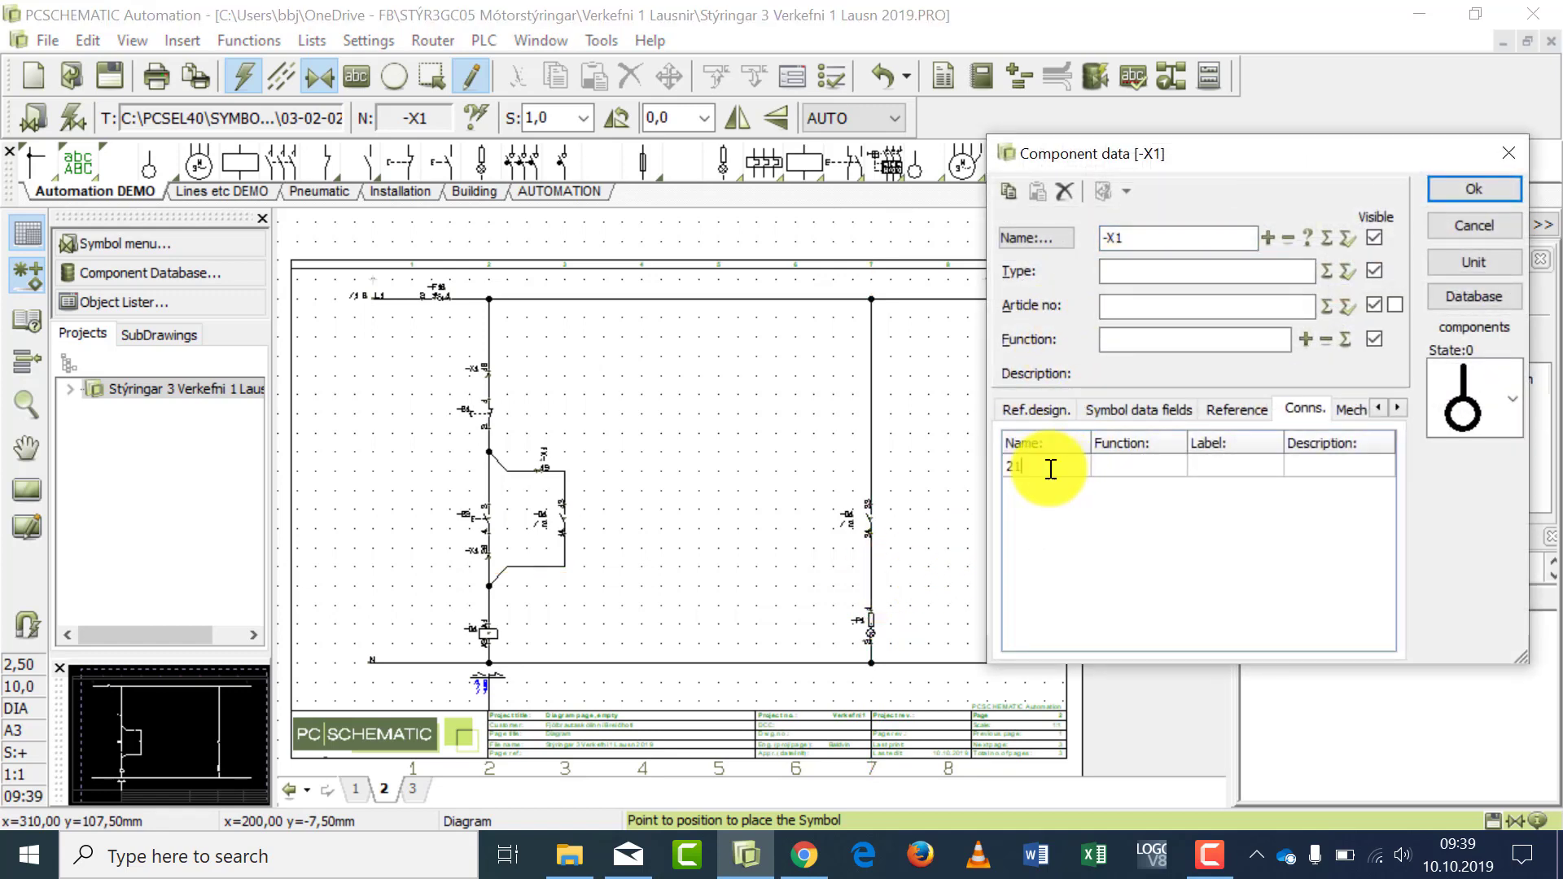
click(1464, 192)
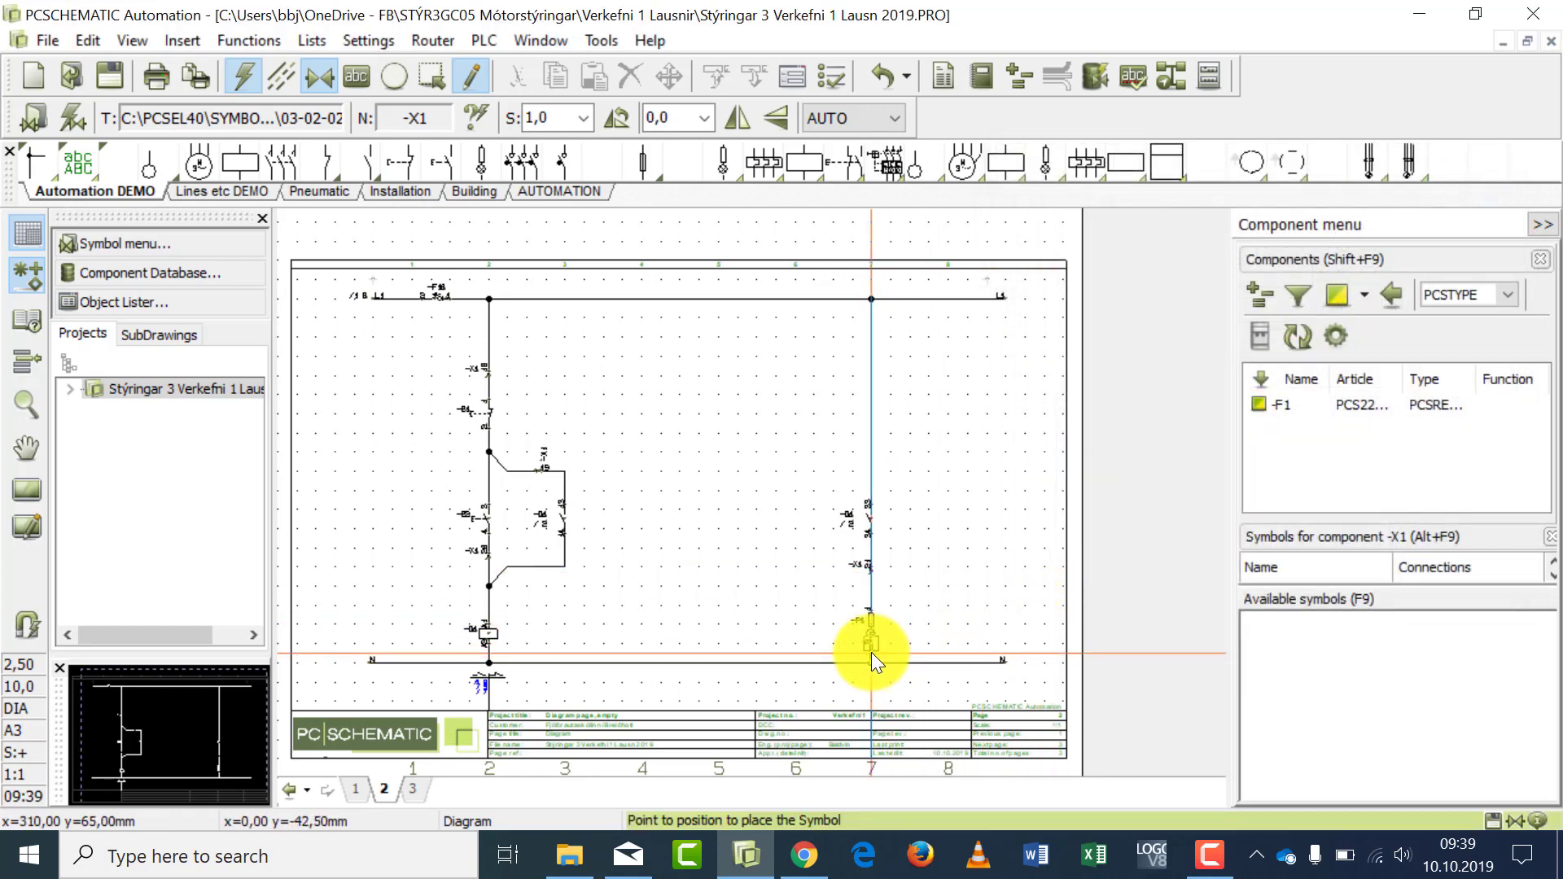
- Place an -X1 terminal with connection name N between lamp -P1 and the N line in column 7
scroll(871, 652, up, 1)
scroll(872, 652, up, 3)
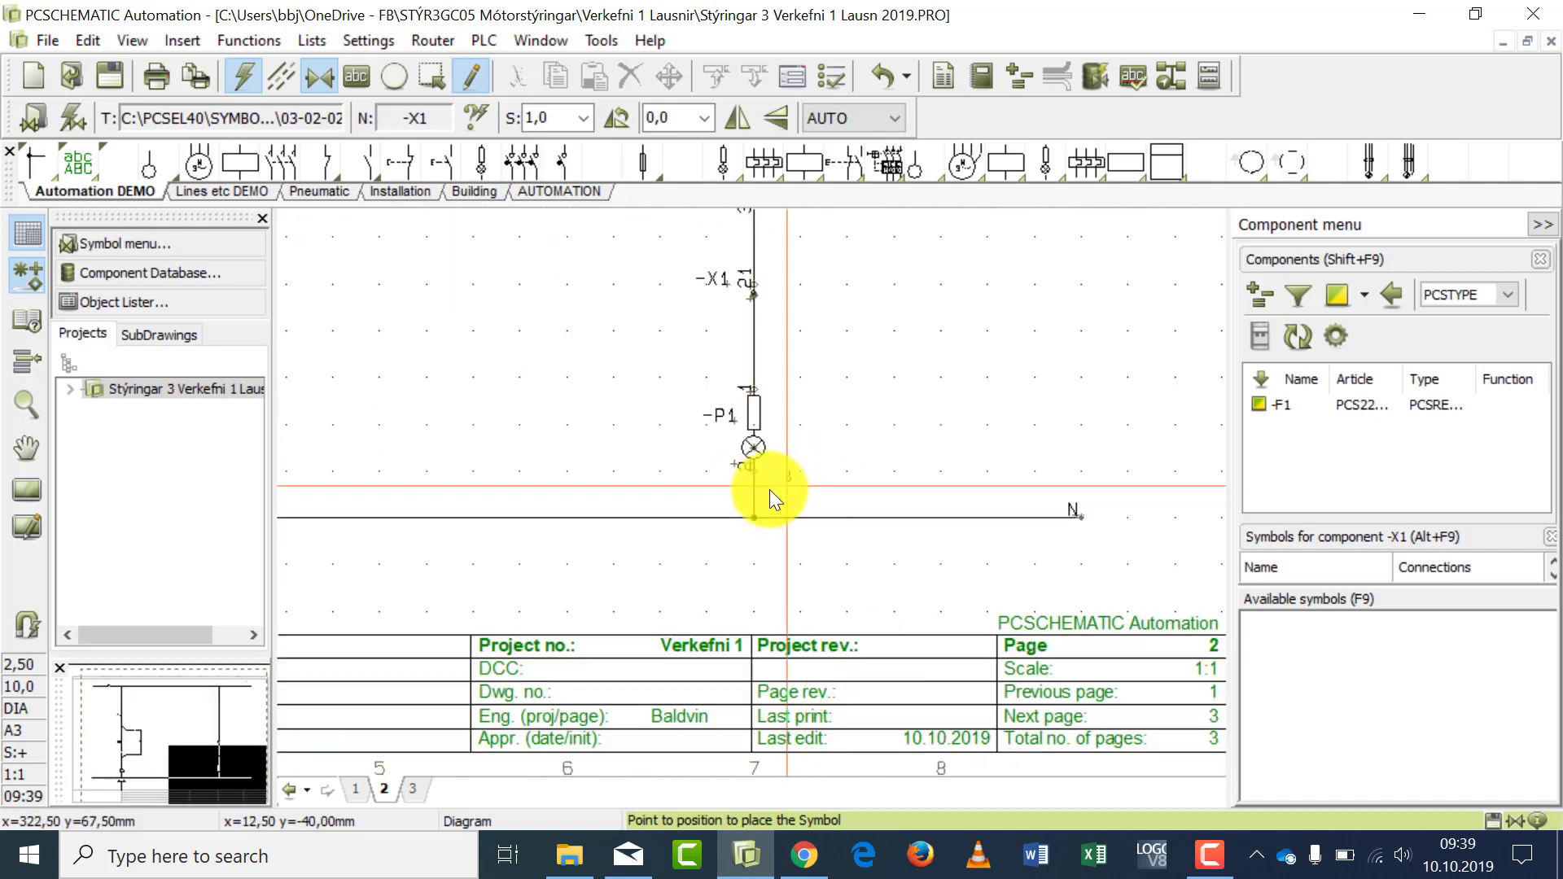
click(751, 493)
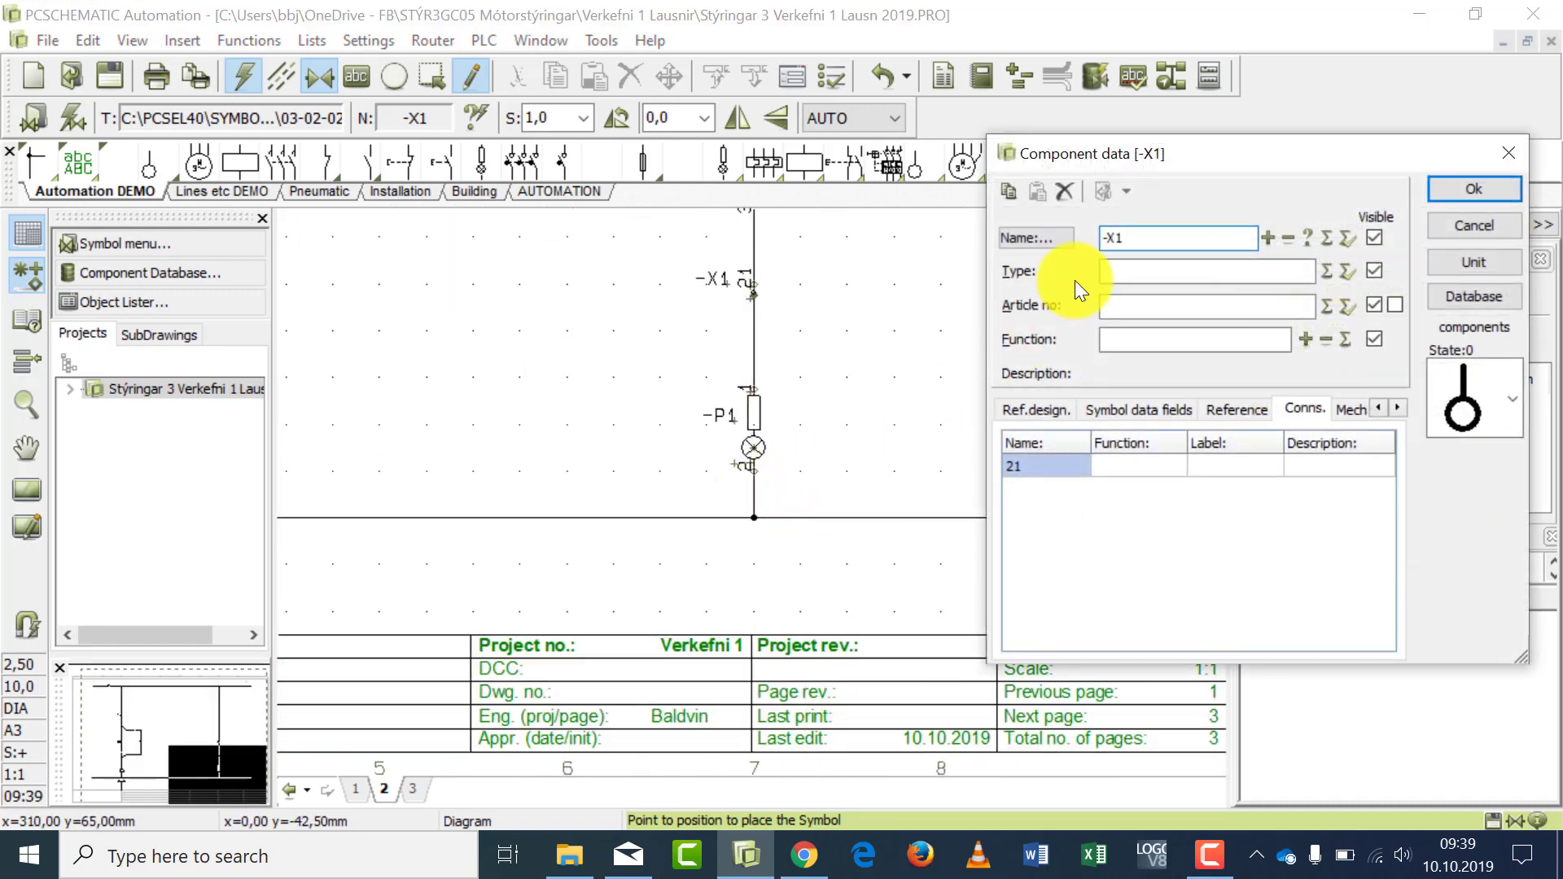
click(1033, 463)
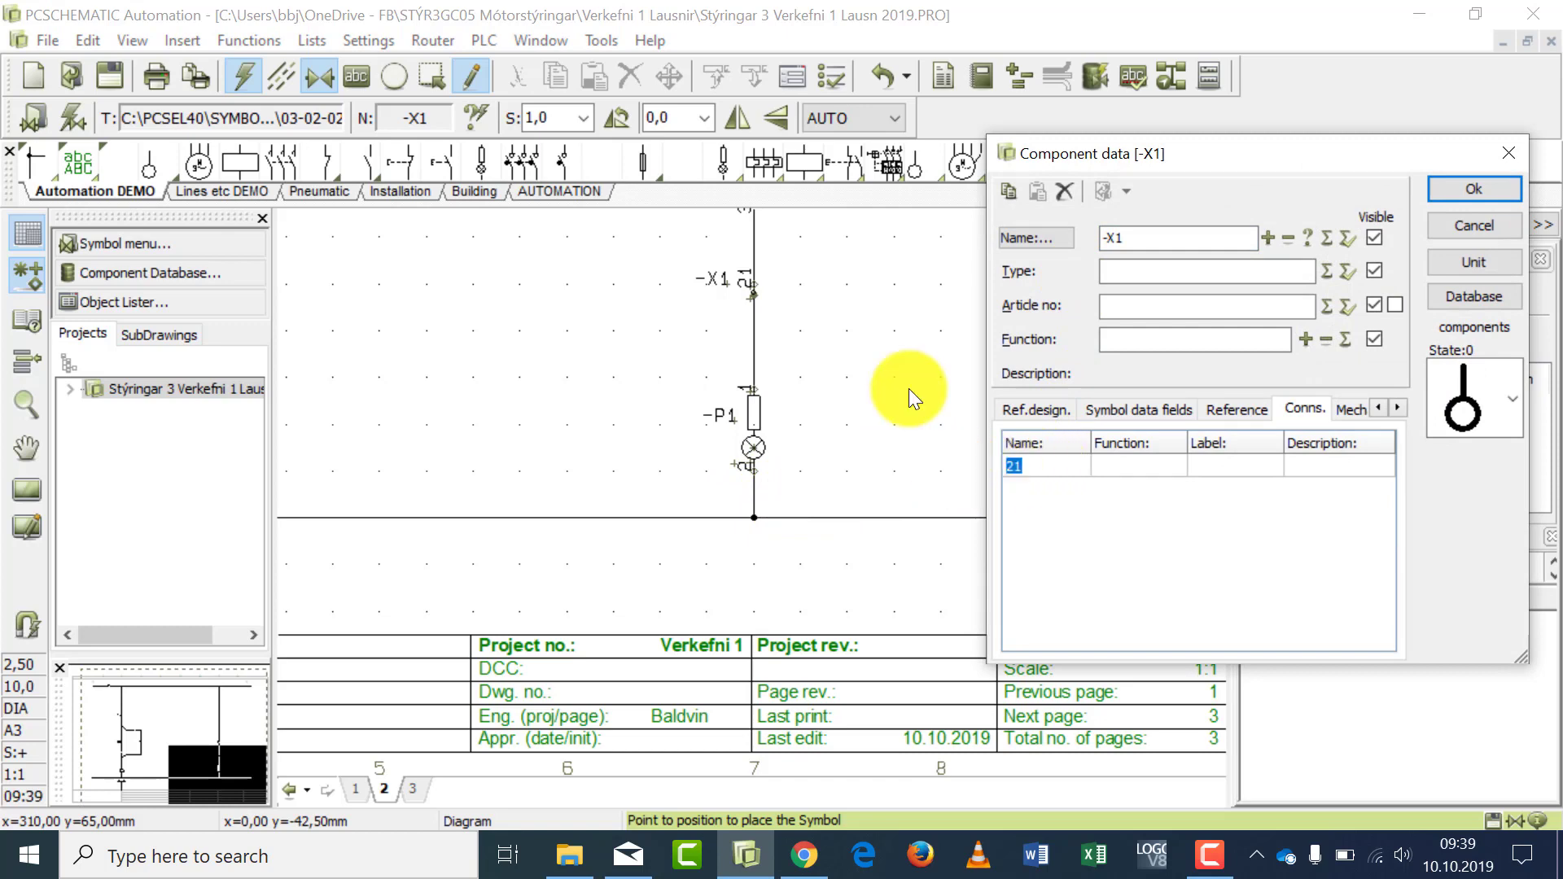
text(N)
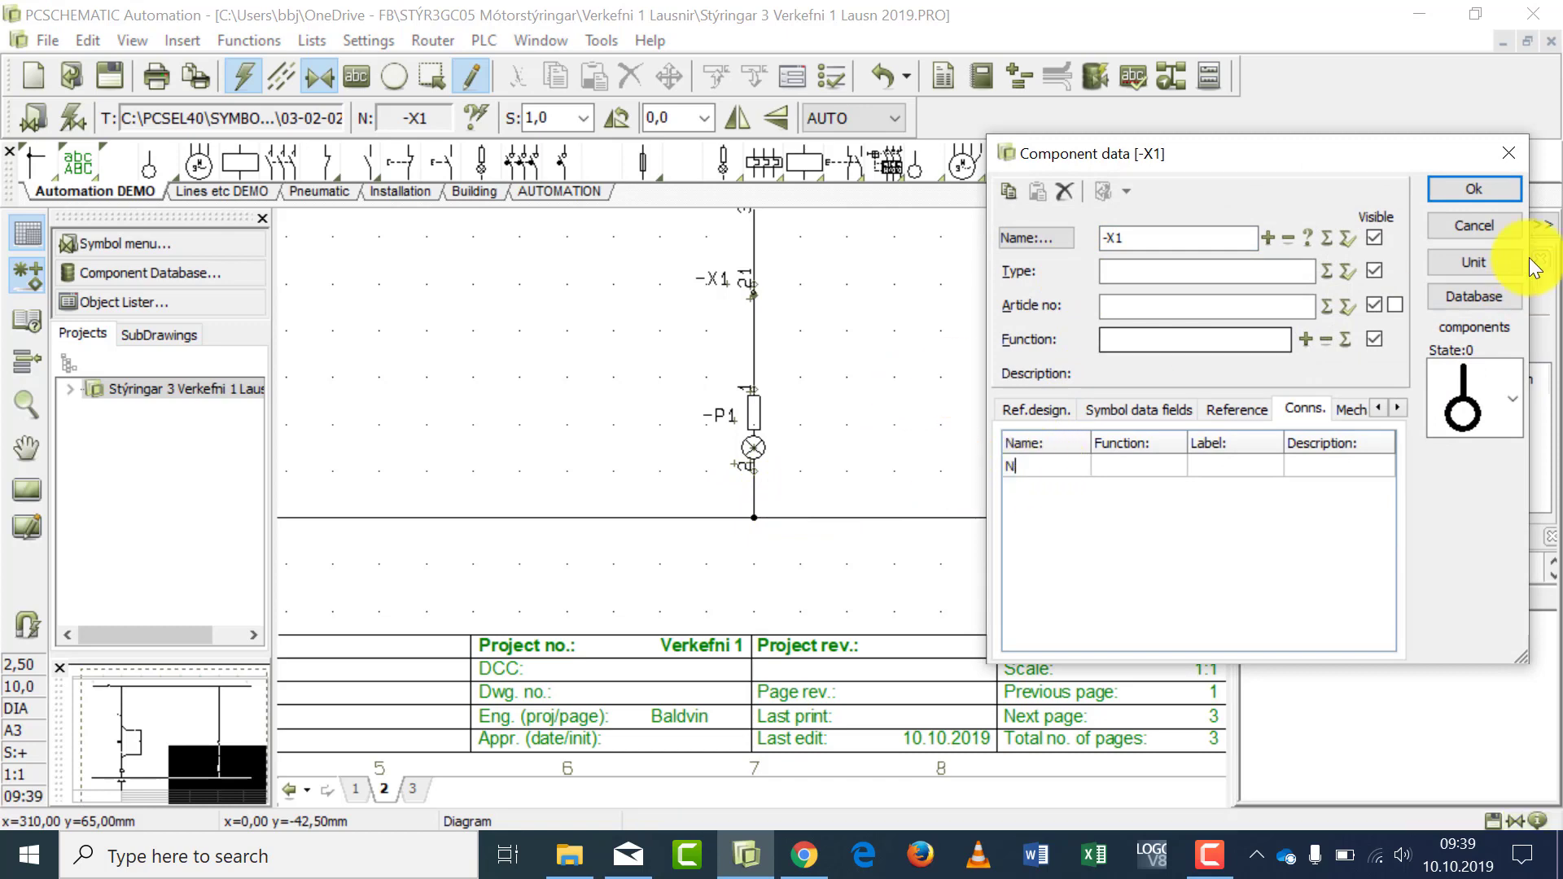
click(1492, 188)
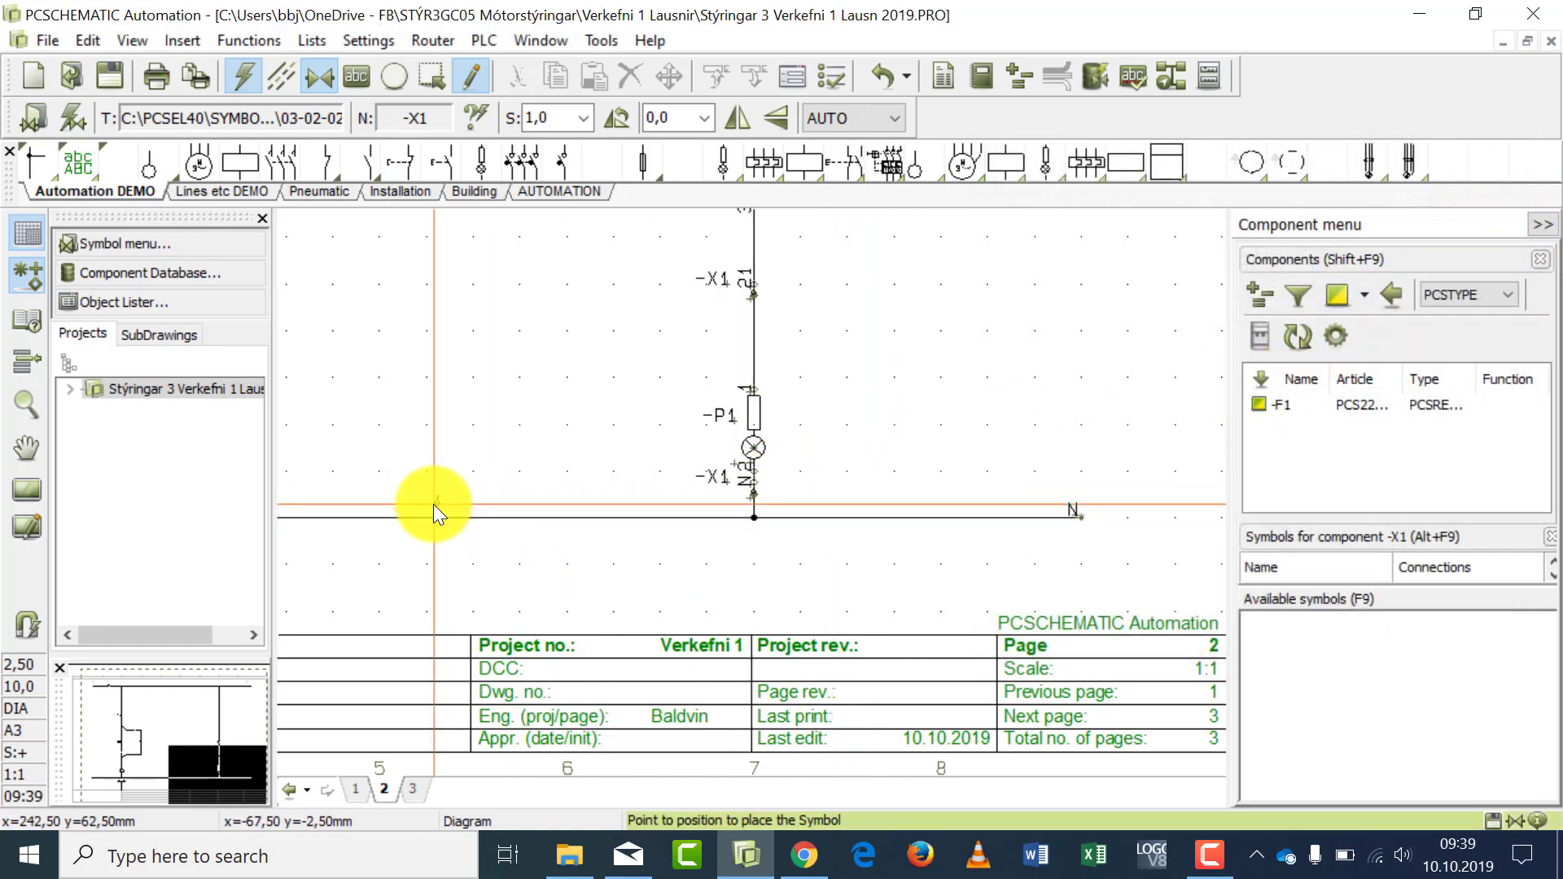
click(25, 486)
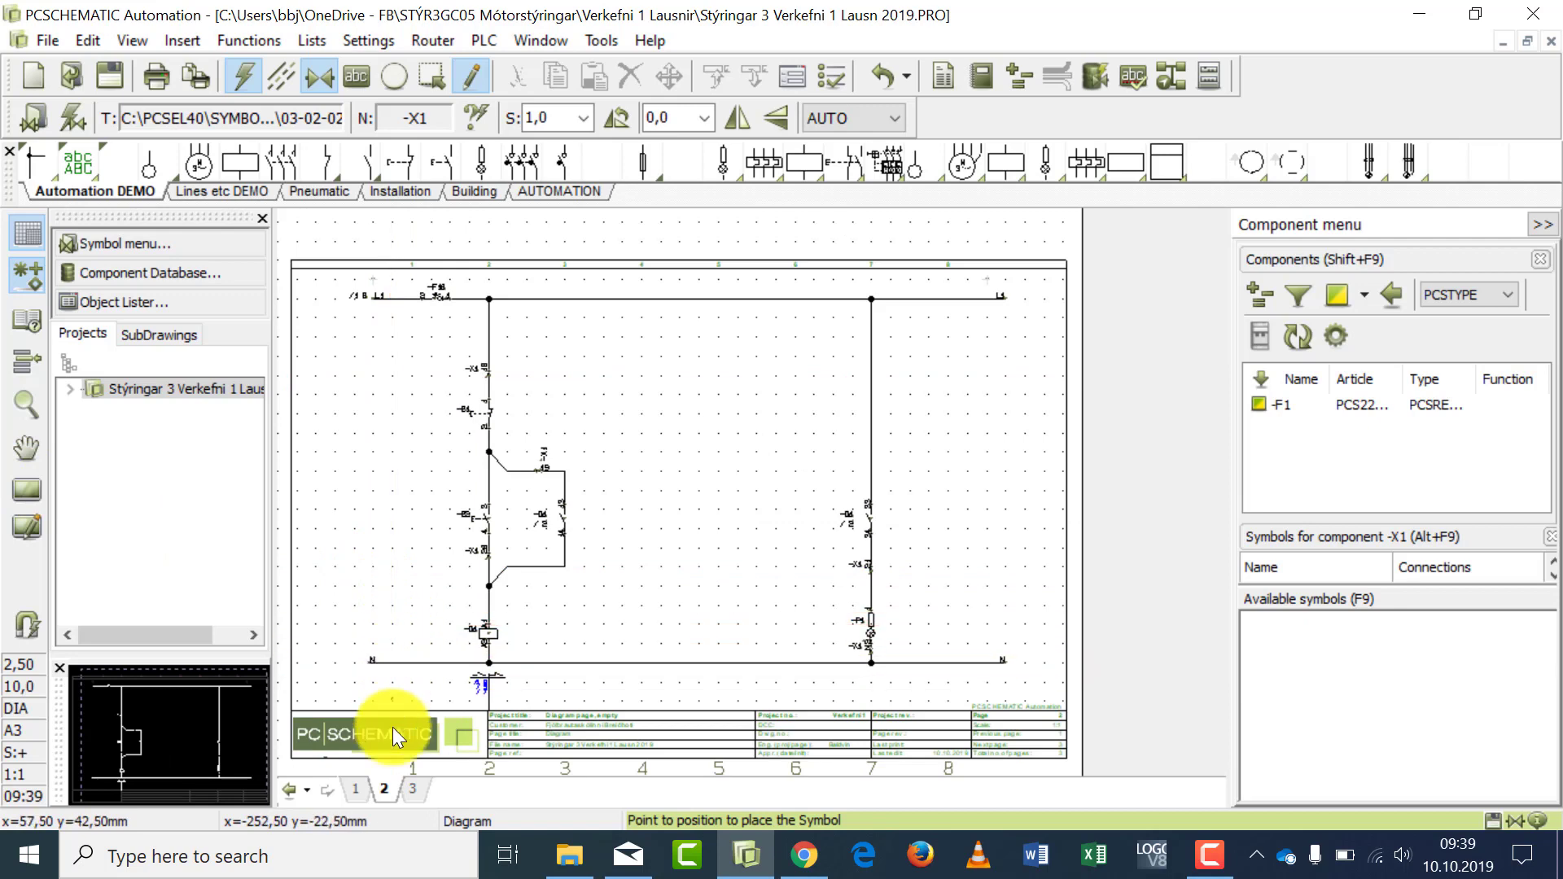
- Update all project lists and check the -X1 entries in the terminals list on page 3
click(413, 789)
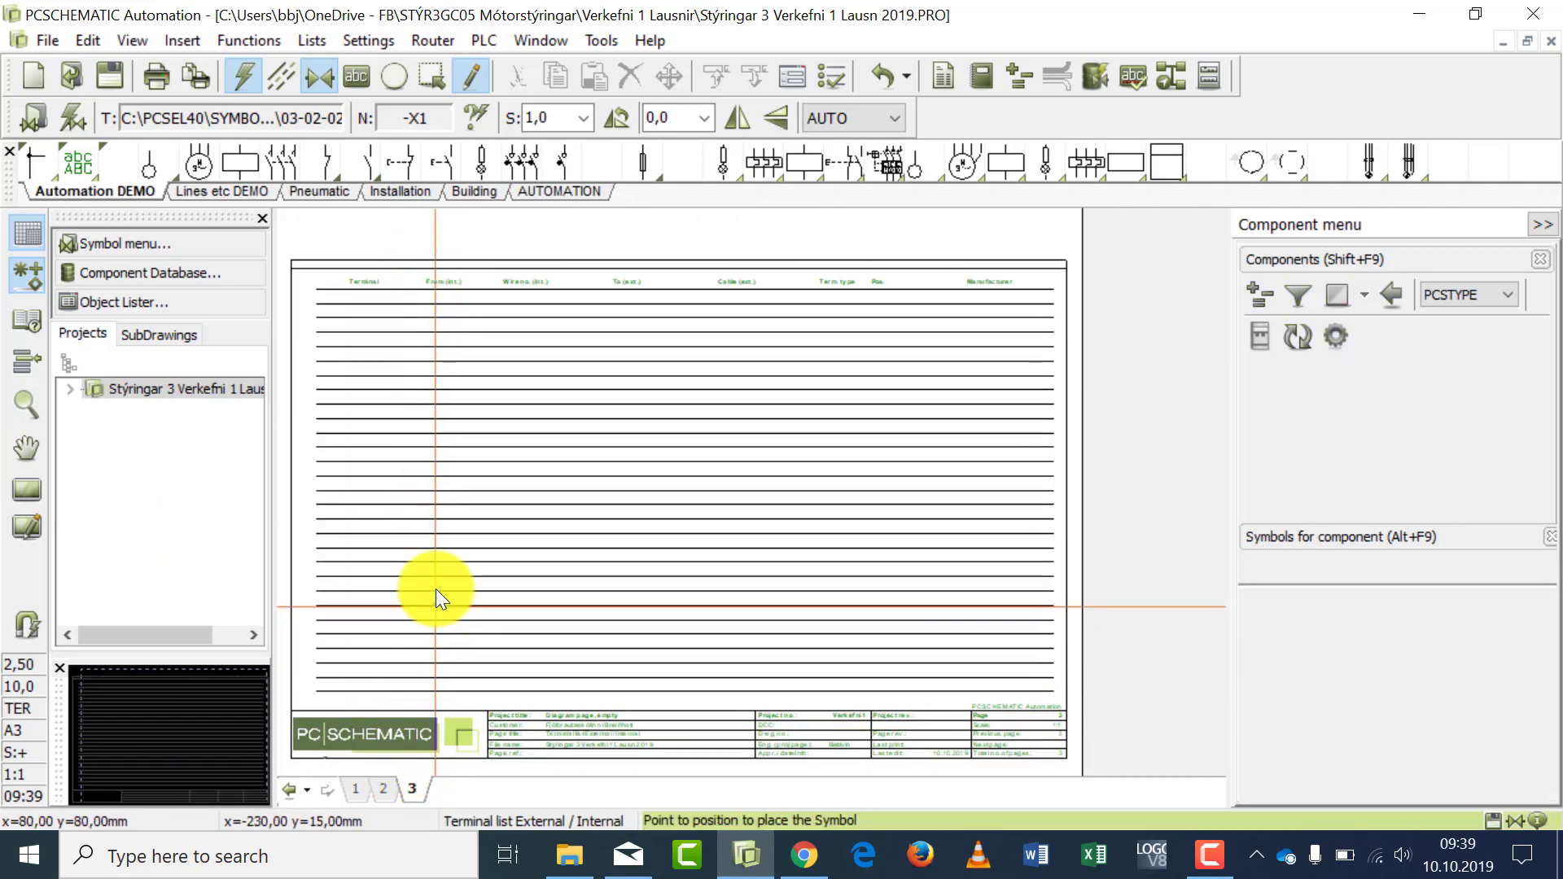
click(310, 40)
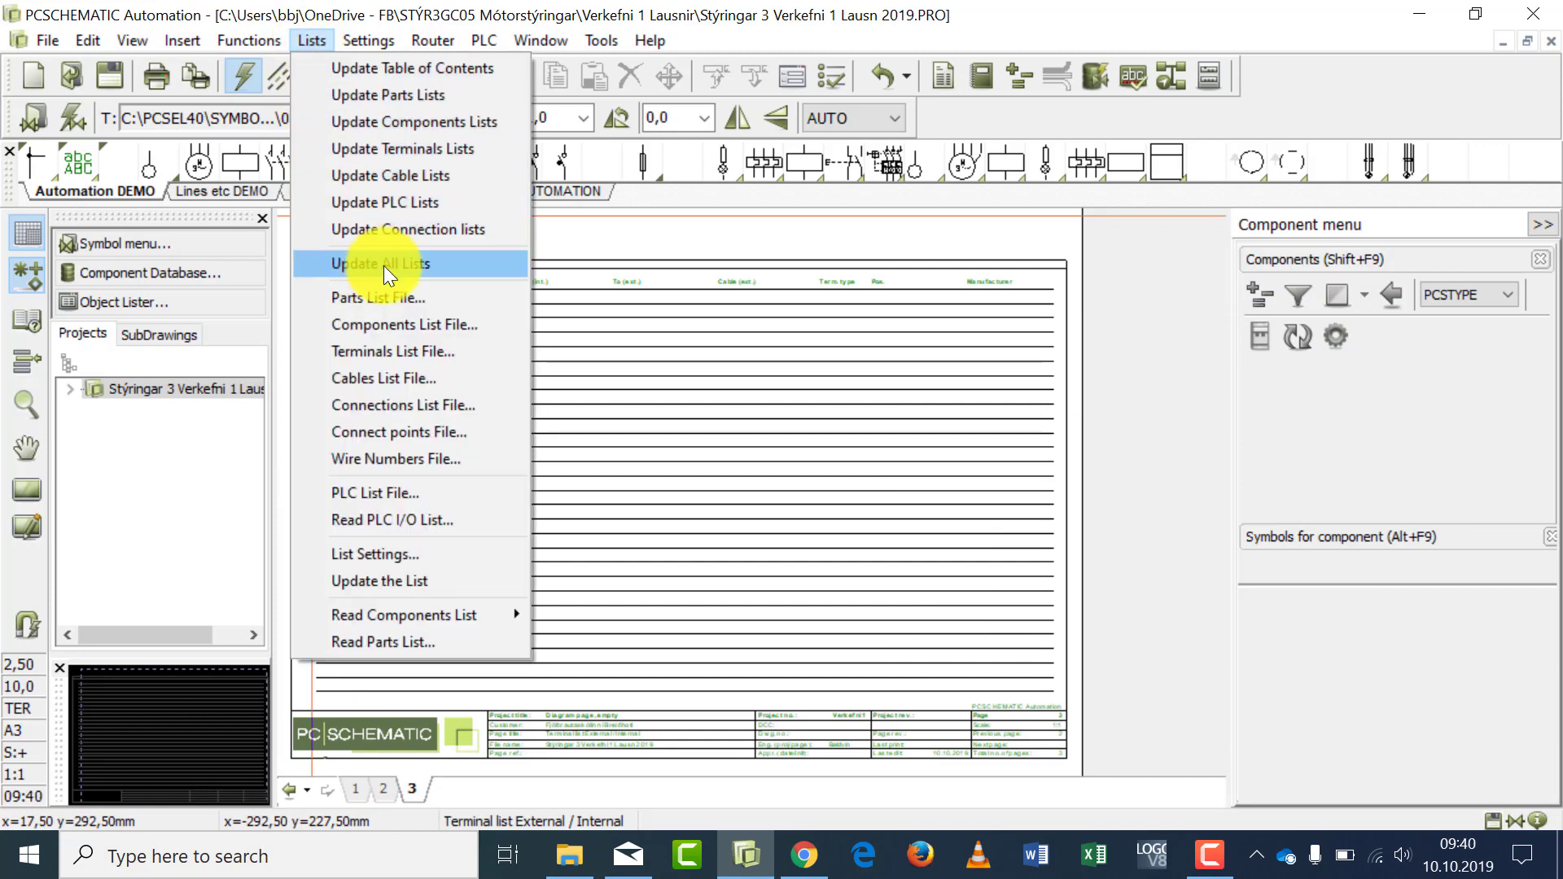
click(427, 262)
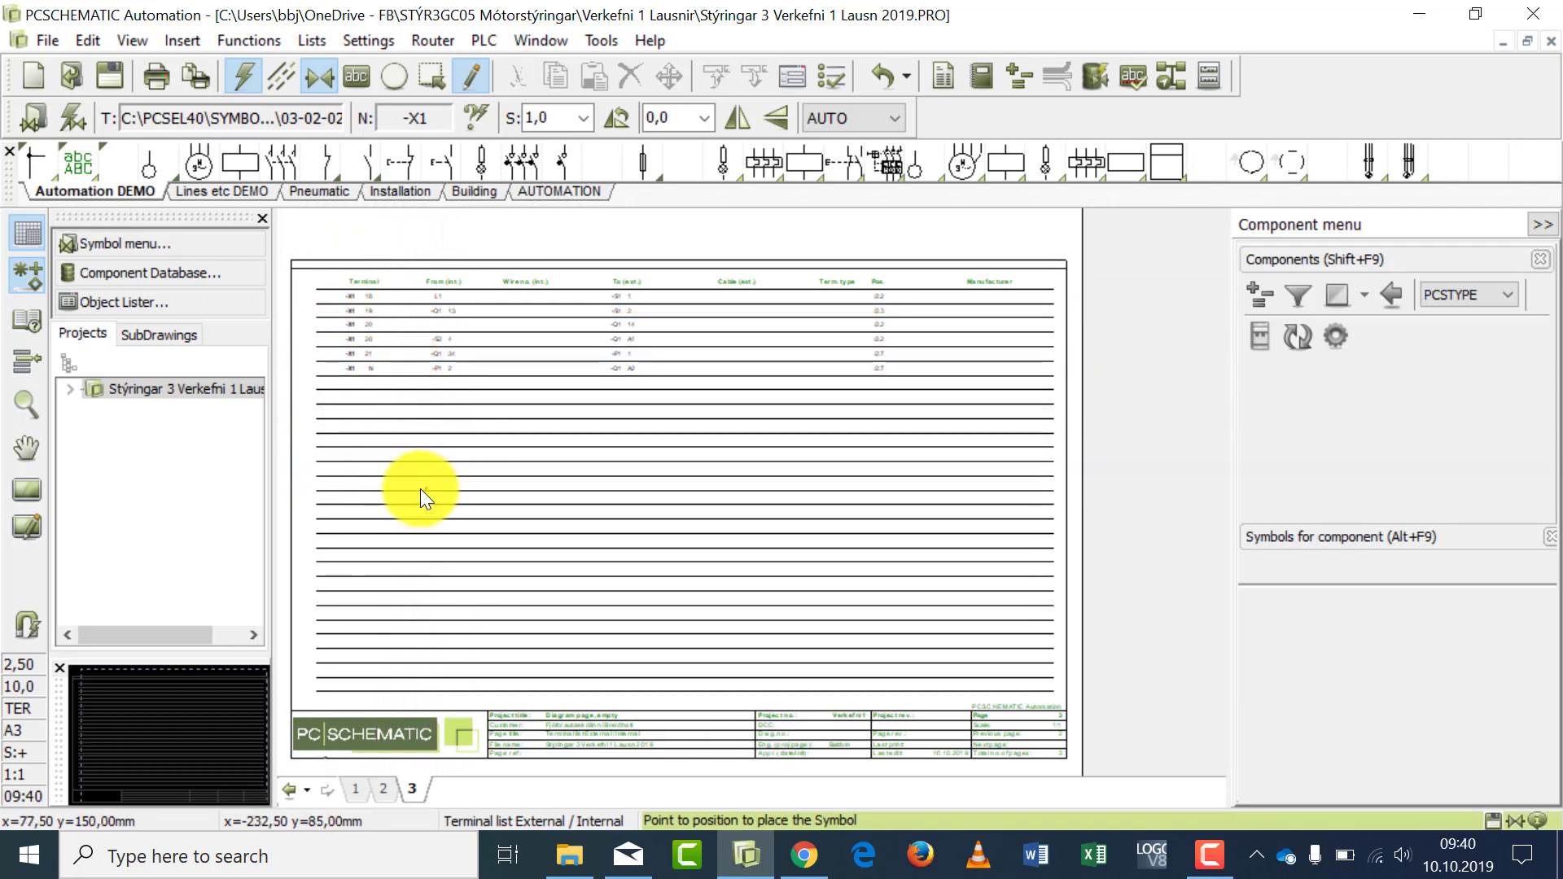
click(26, 402)
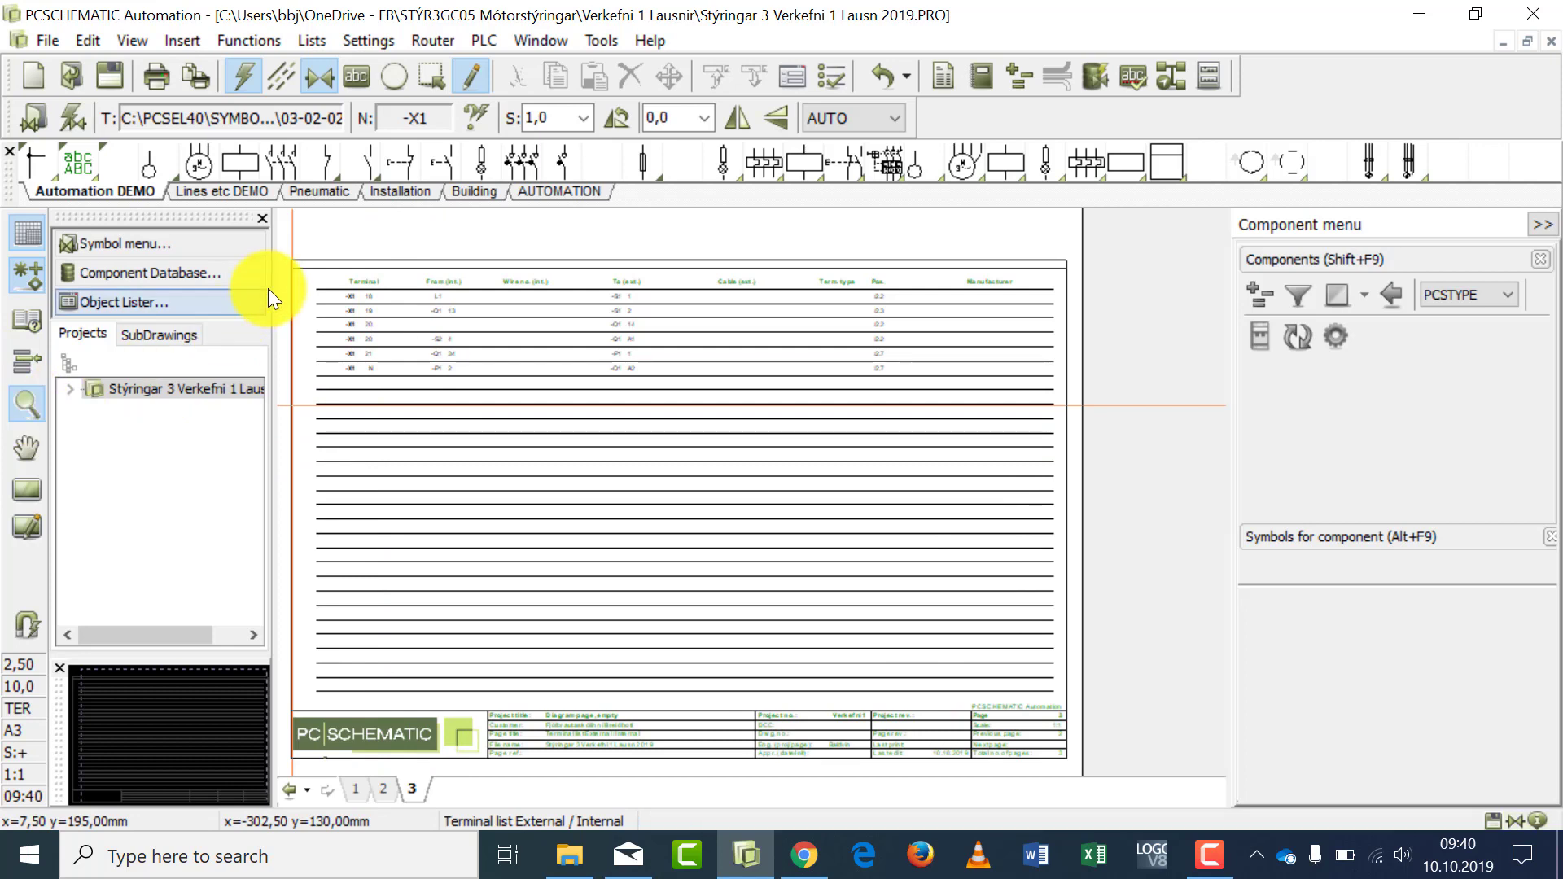
drag(303, 261, 1081, 399)
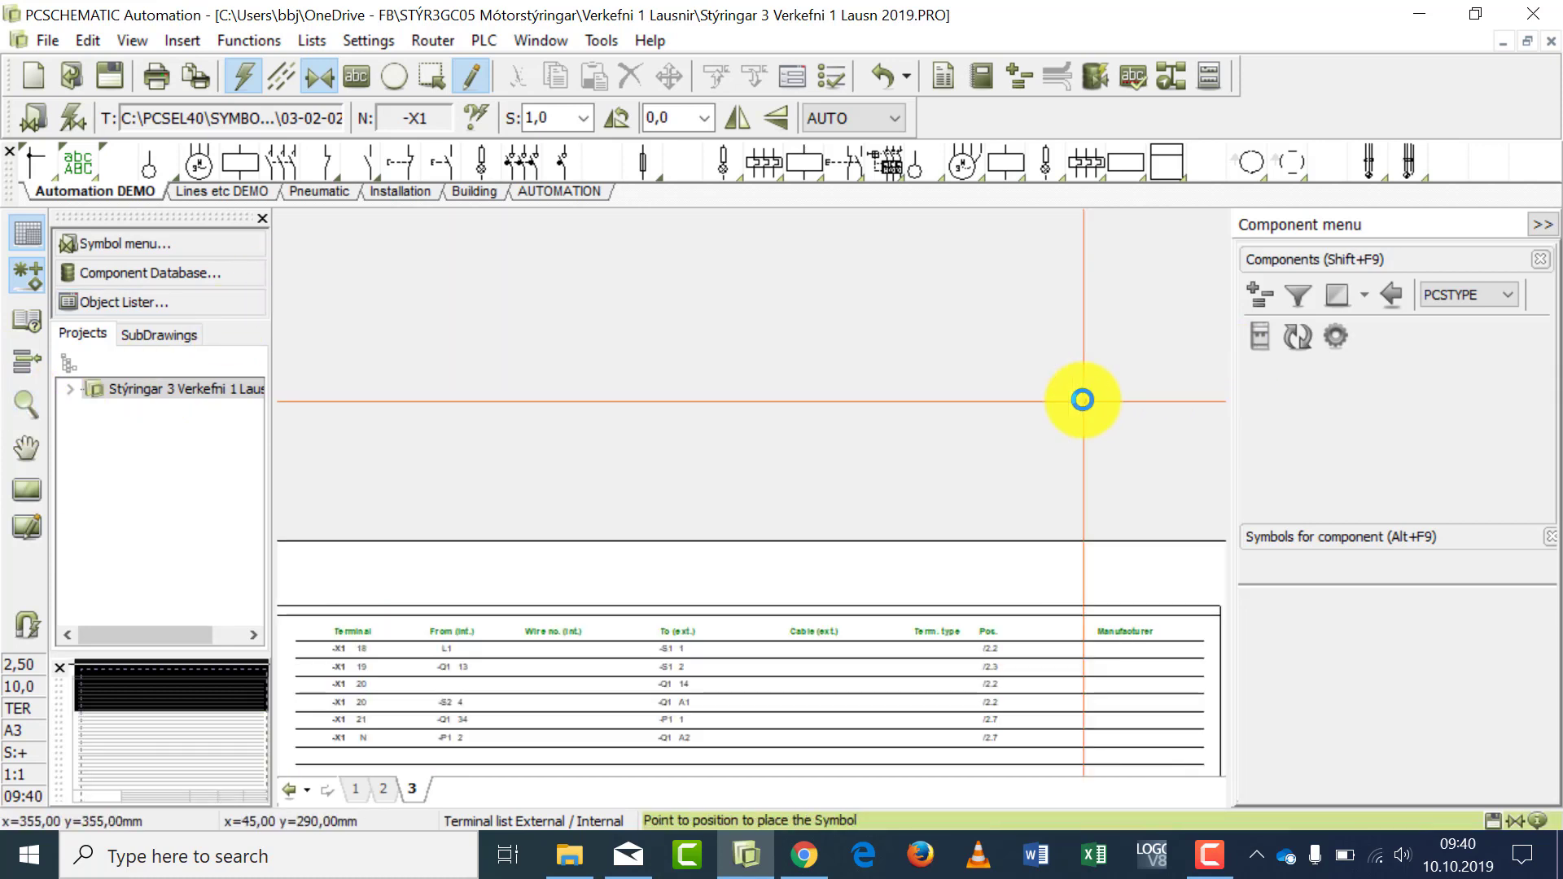
click(294, 764)
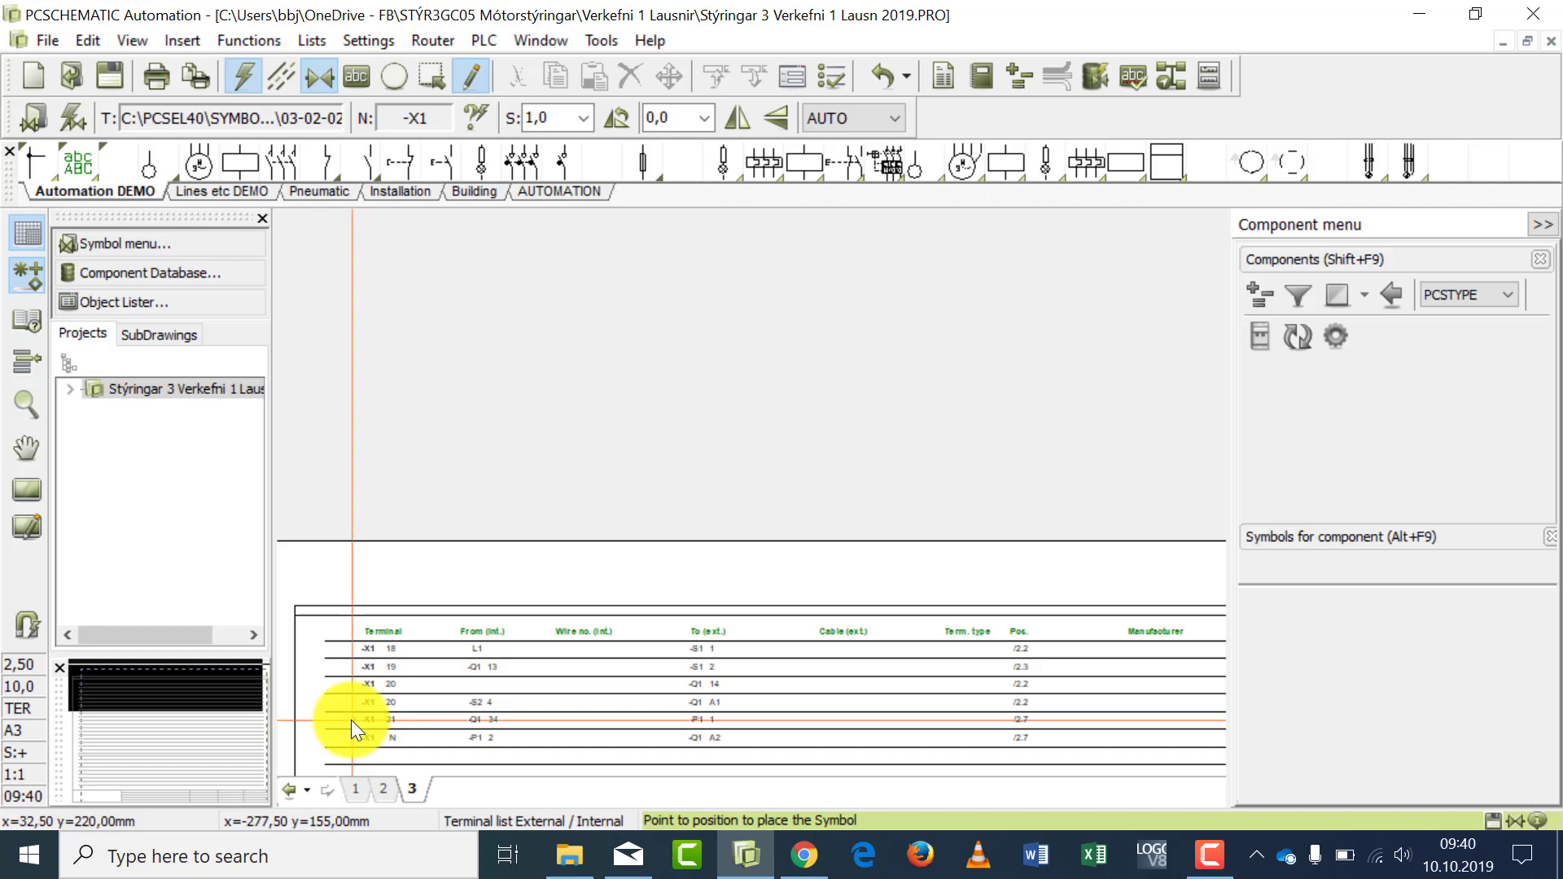
scroll(350, 720, up, 2)
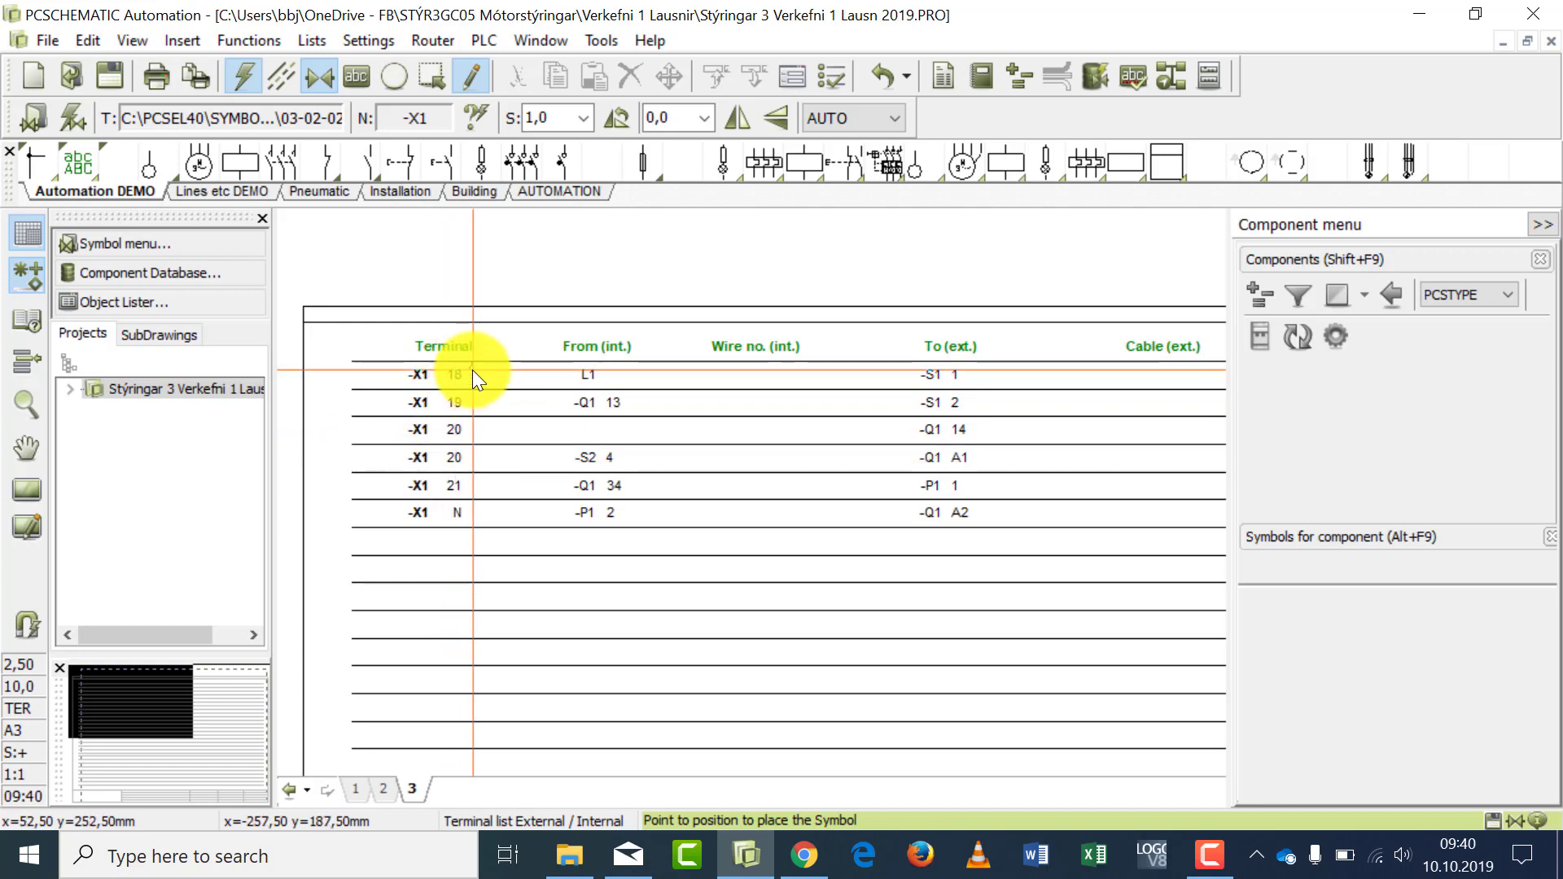
- Place an -X1 terminal with connection name 1 on the L1 line in column 1 of page 1
click(355, 793)
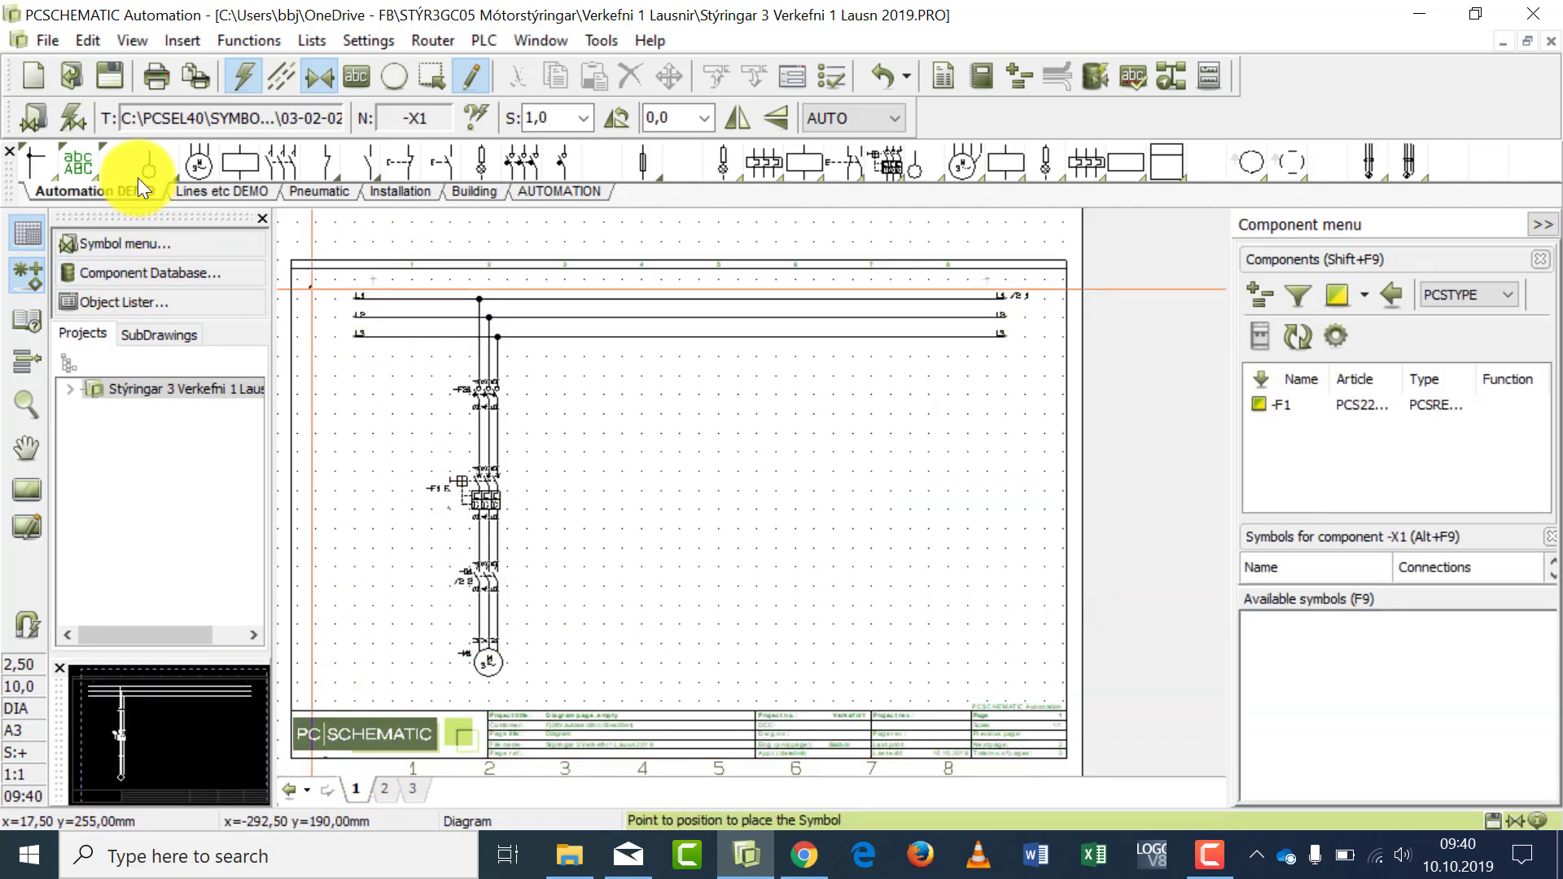
click(418, 299)
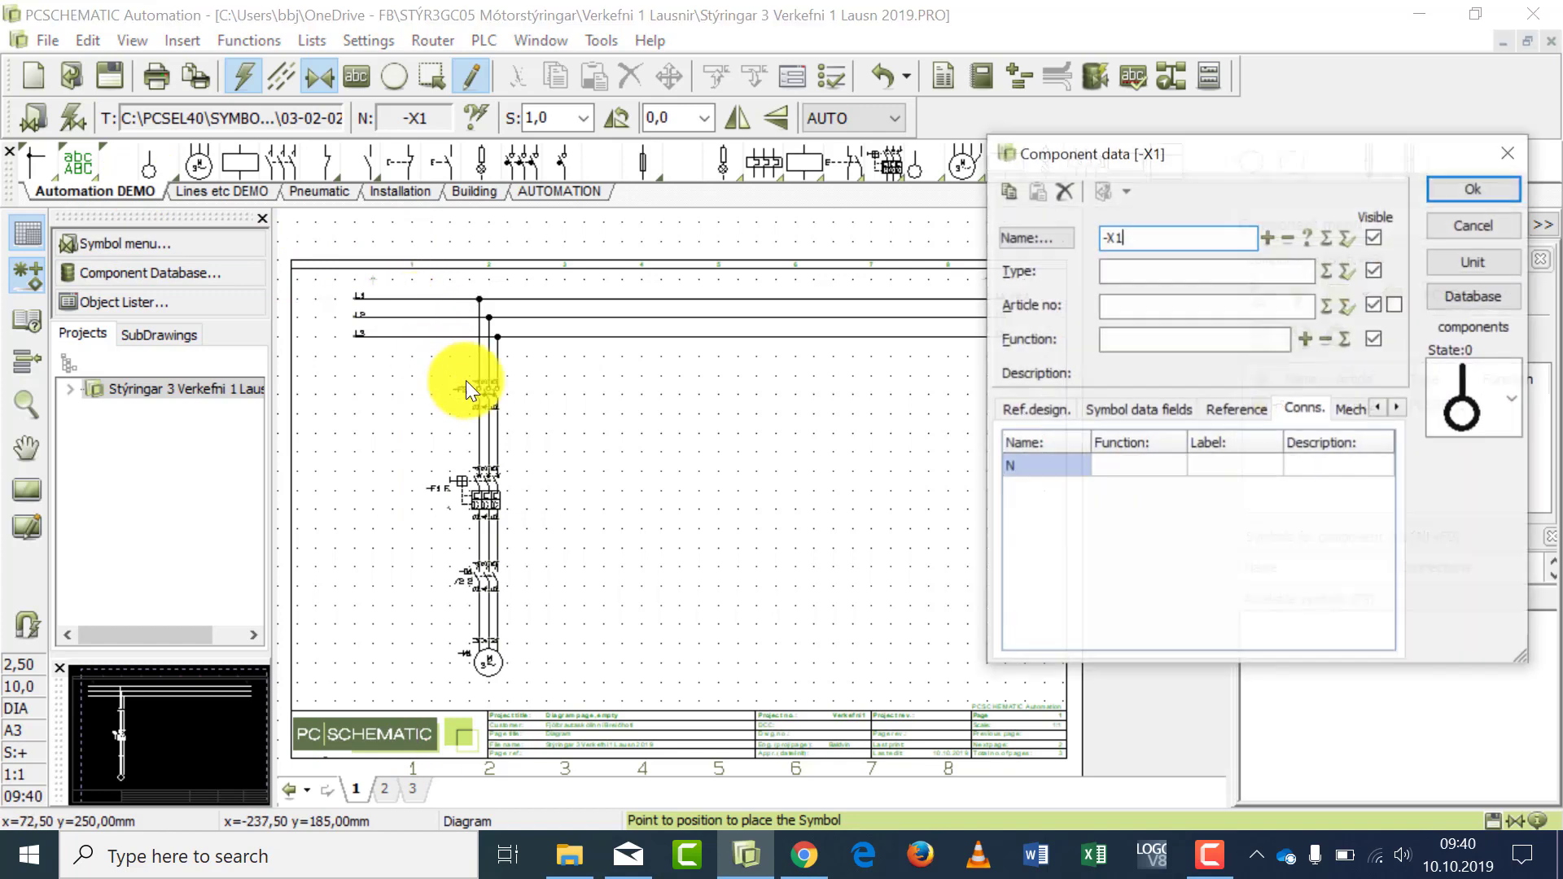
double_click(1043, 466)
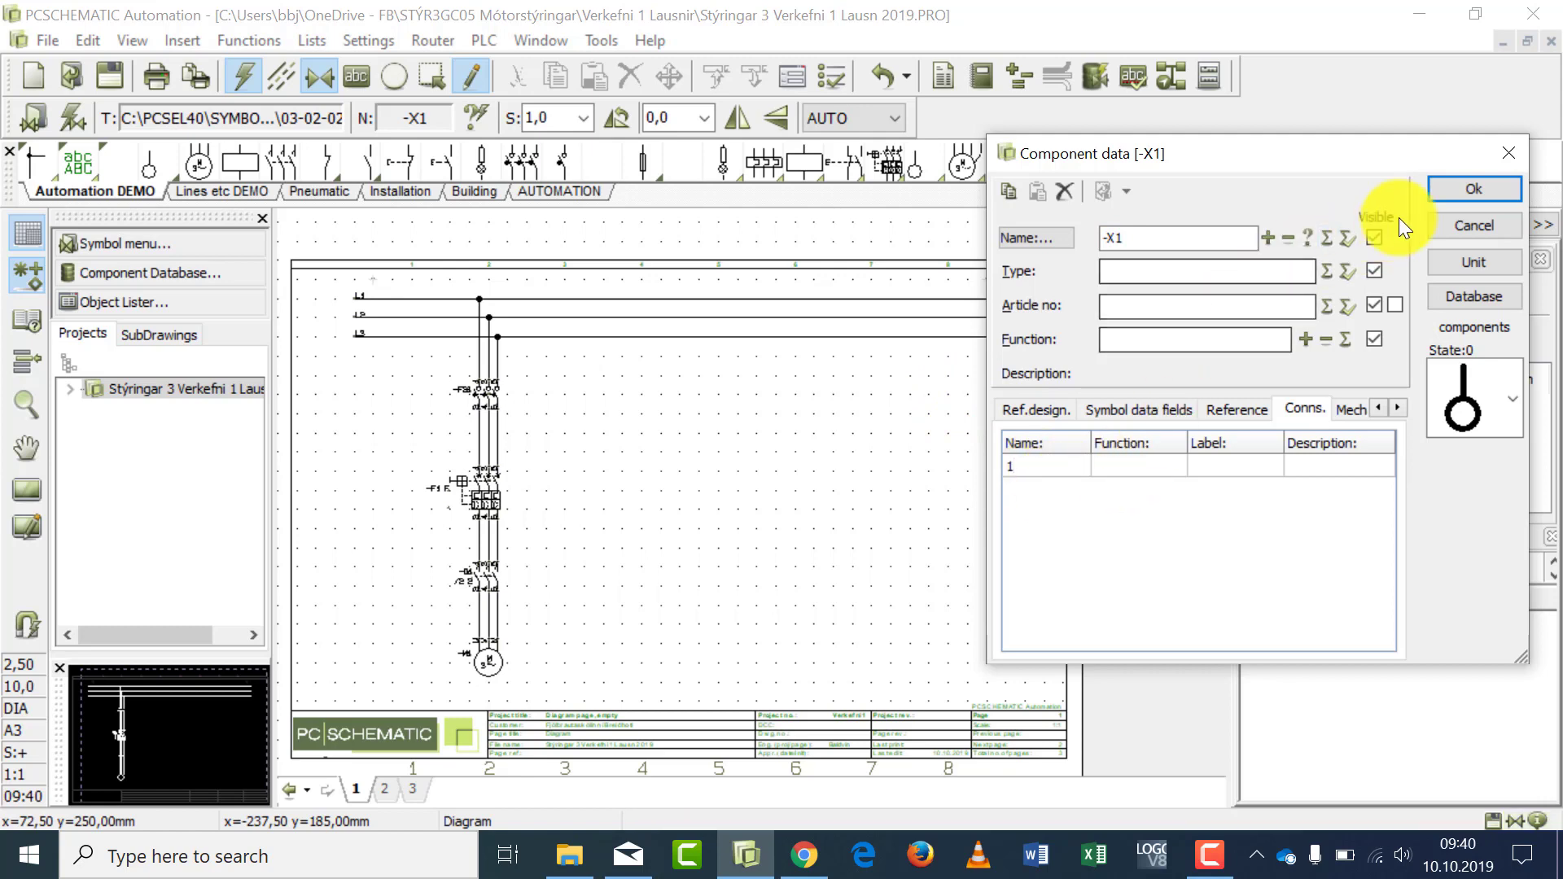
click(1450, 193)
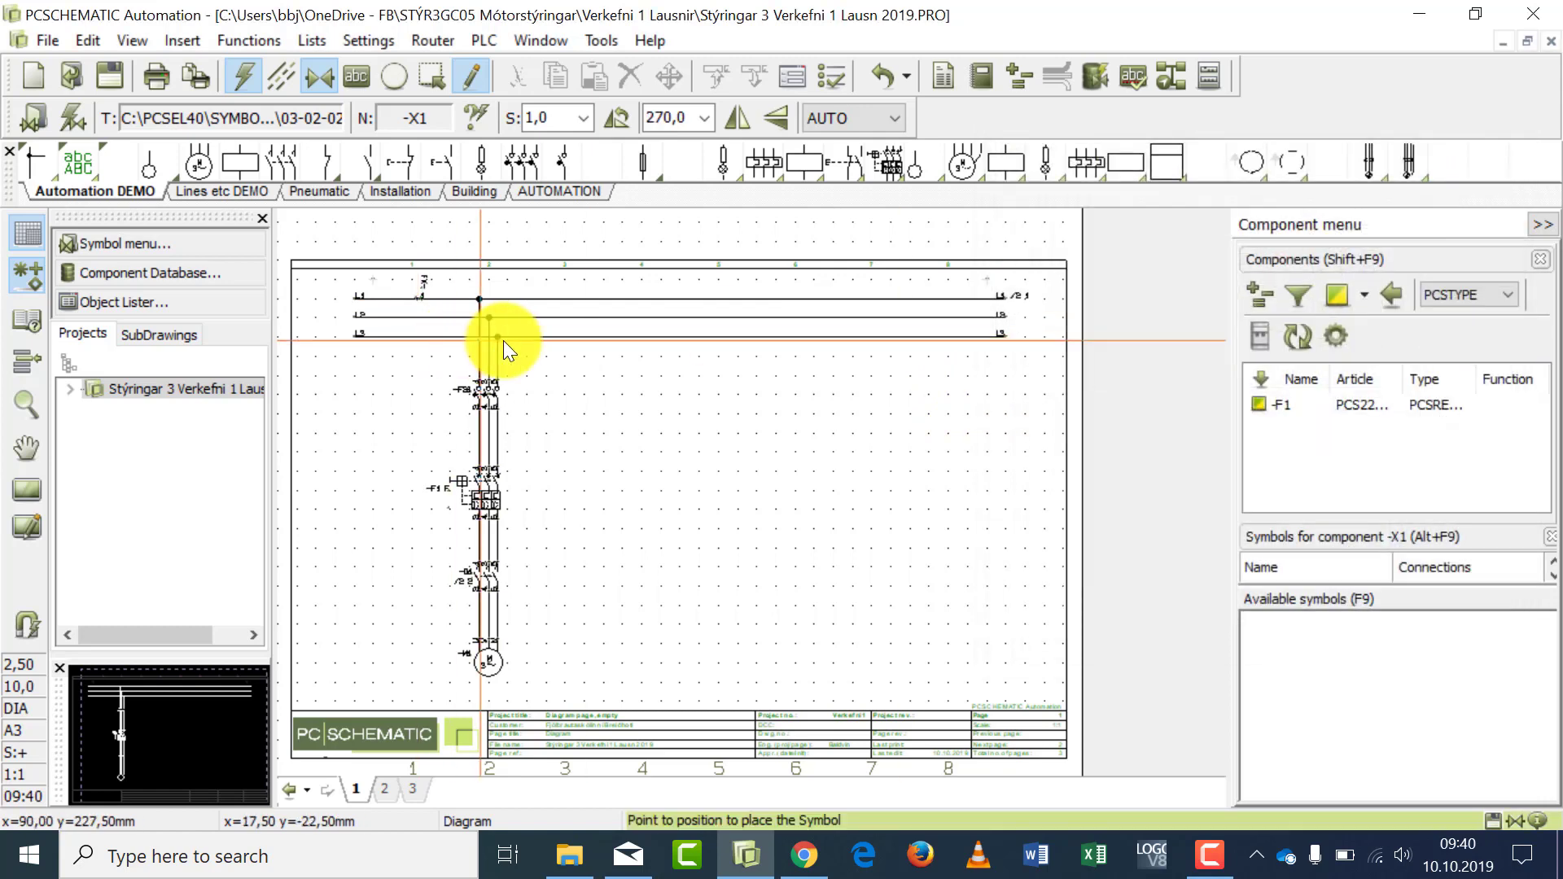
- Place an -X1 terminal with connection name 2 on the L2 line, directly below the L1 terminal
click(415, 318)
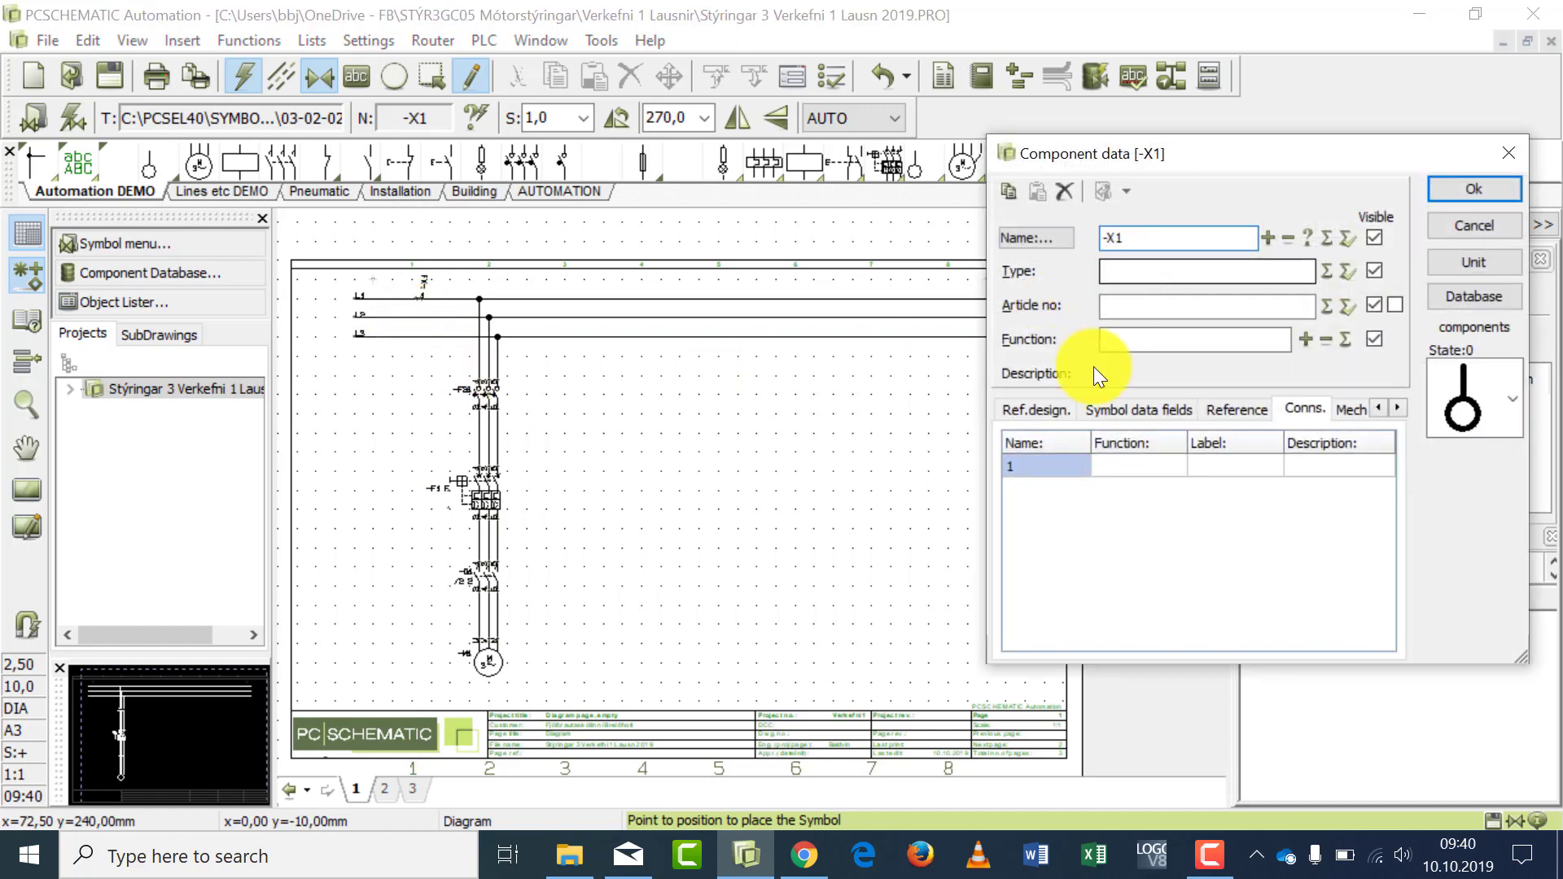
click(1032, 460)
text(2)
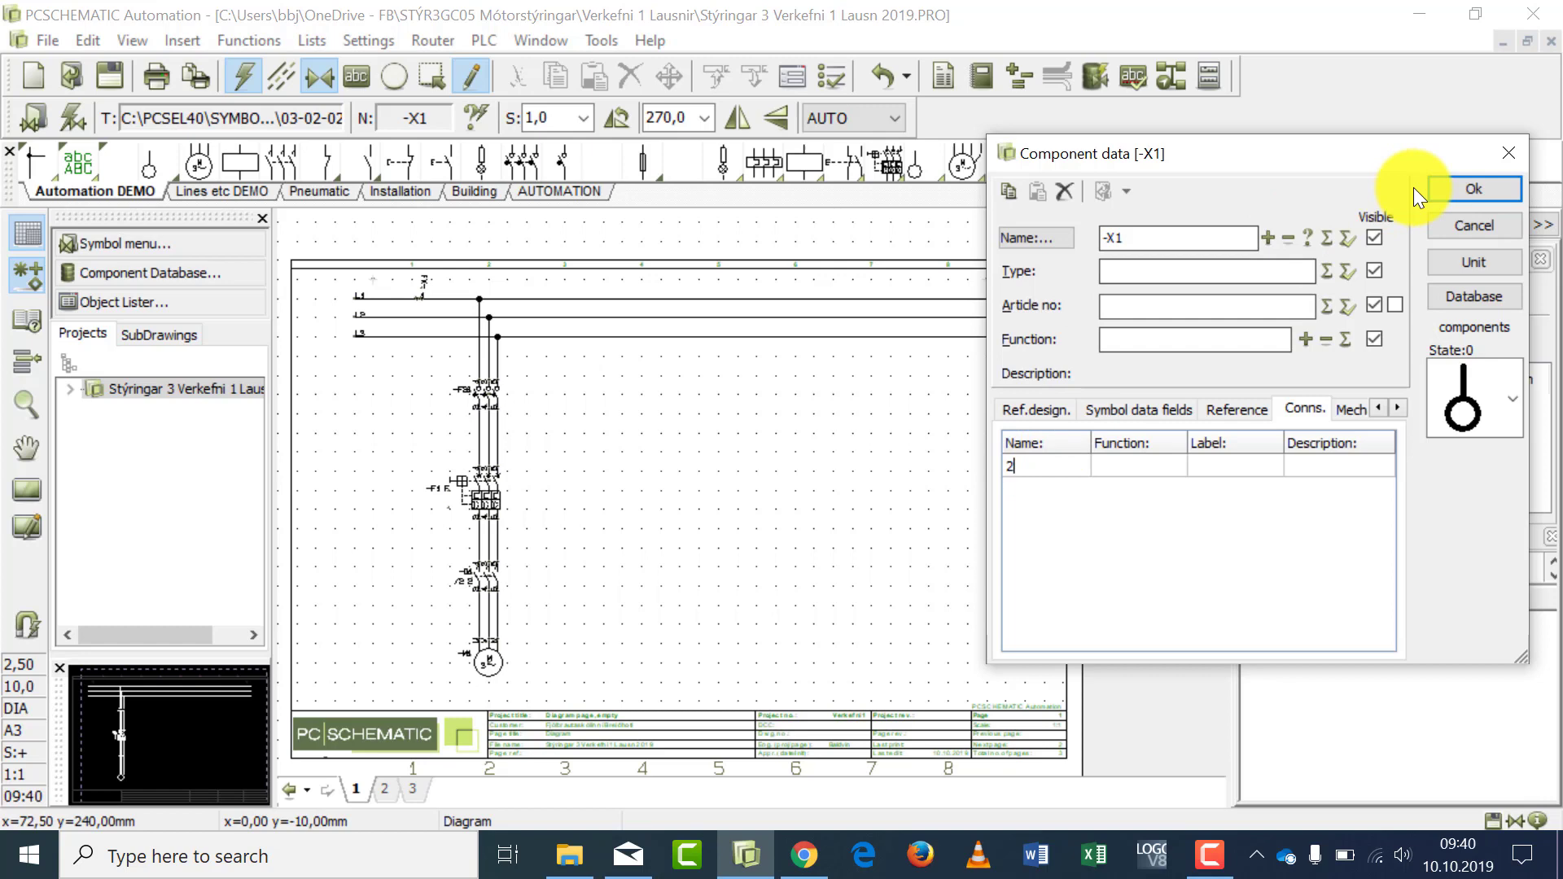
click(1457, 188)
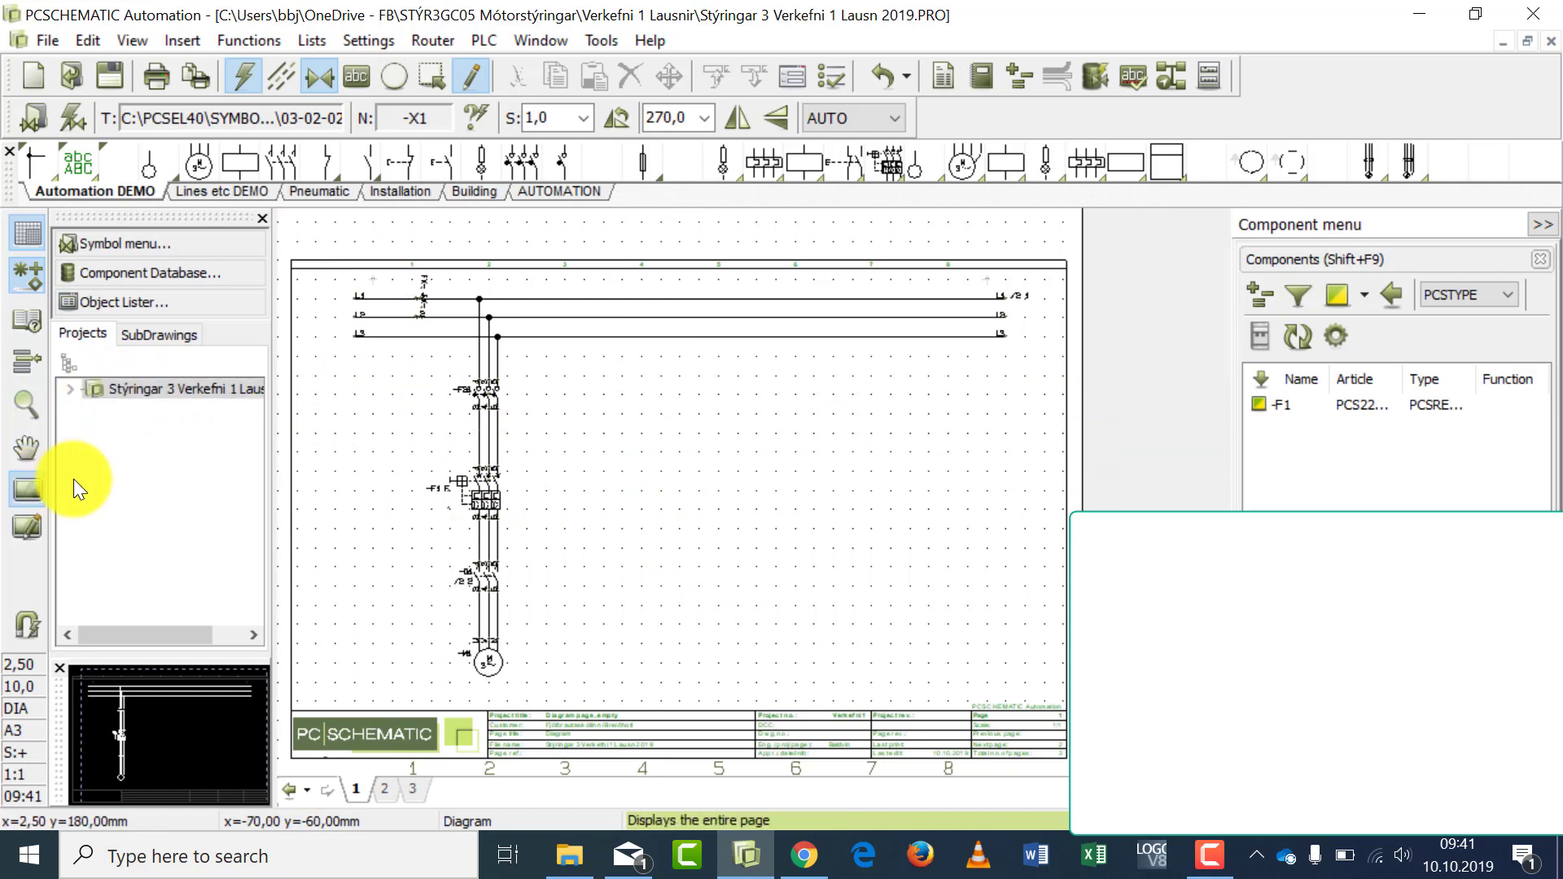
- Undo the placement of the terminal on the L2 line
click(412, 318)
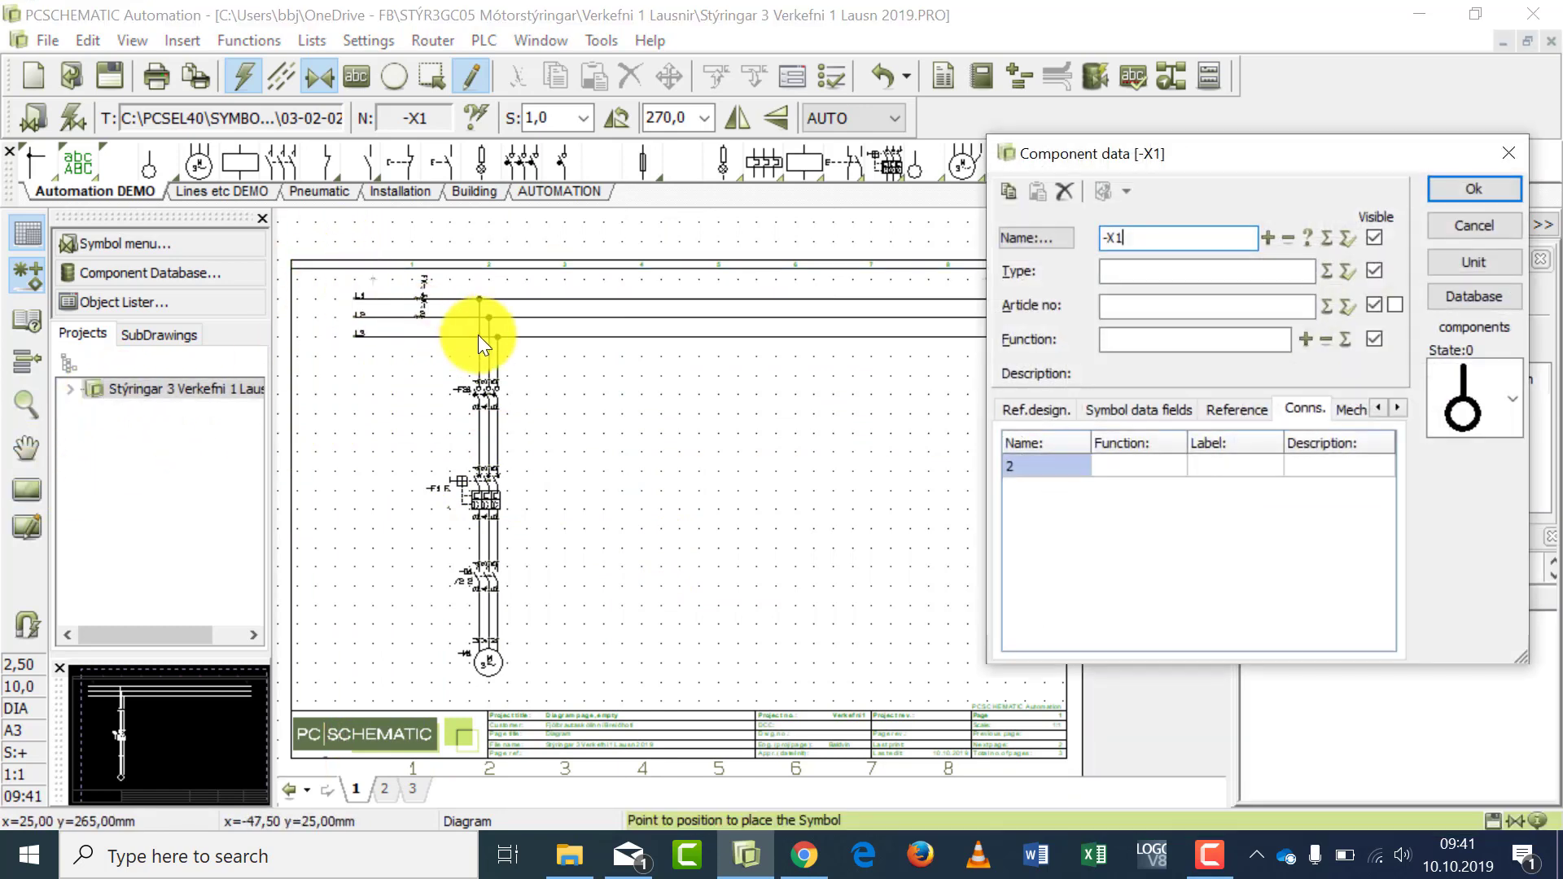
click(1501, 230)
click(27, 403)
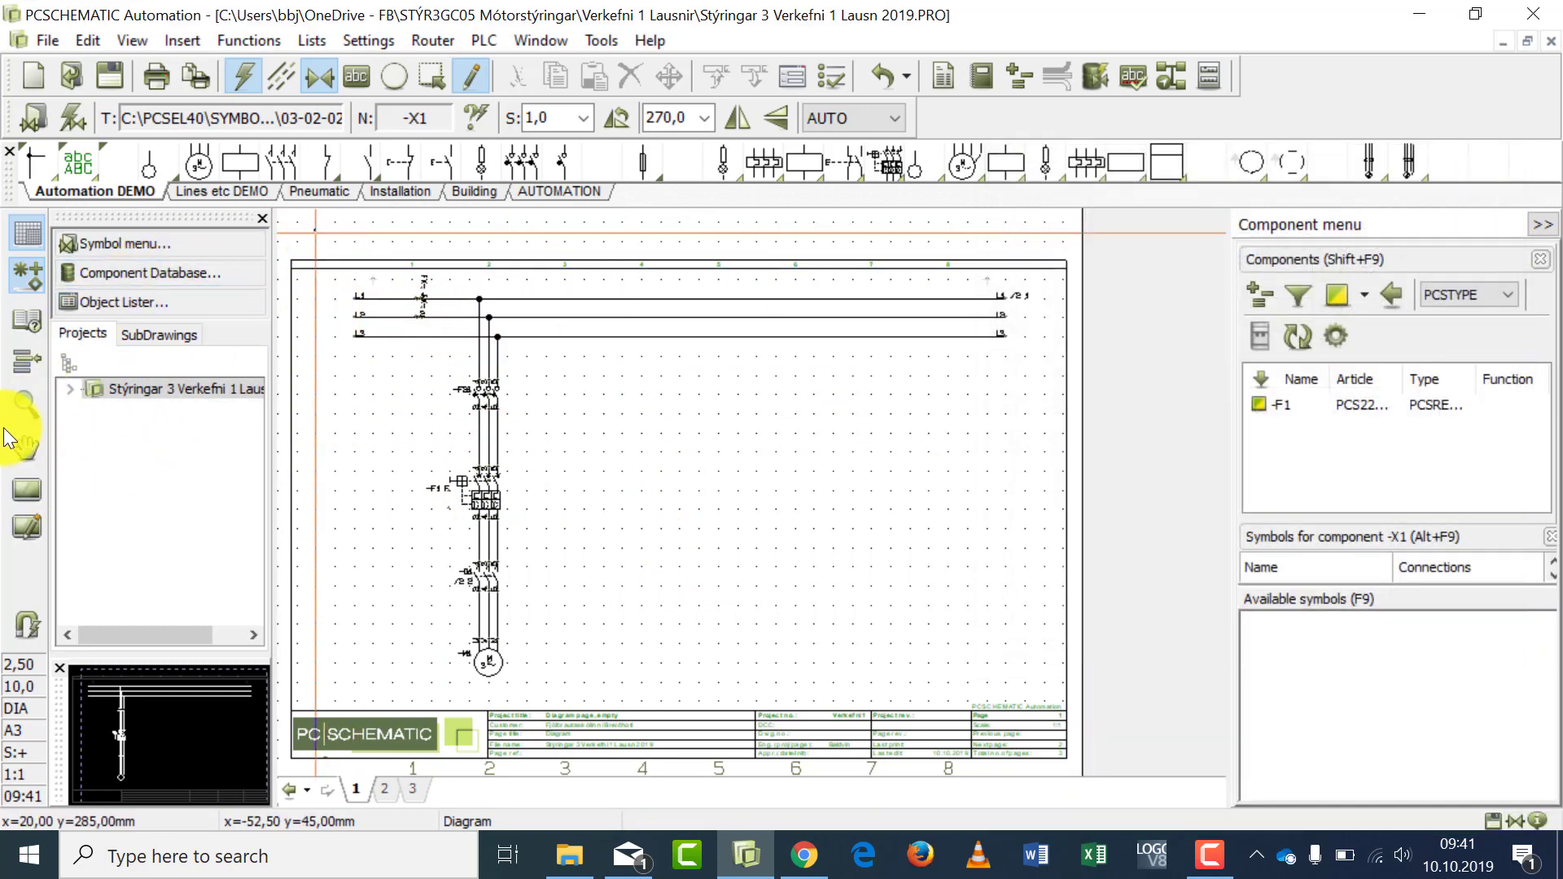
click(320, 279)
click(547, 371)
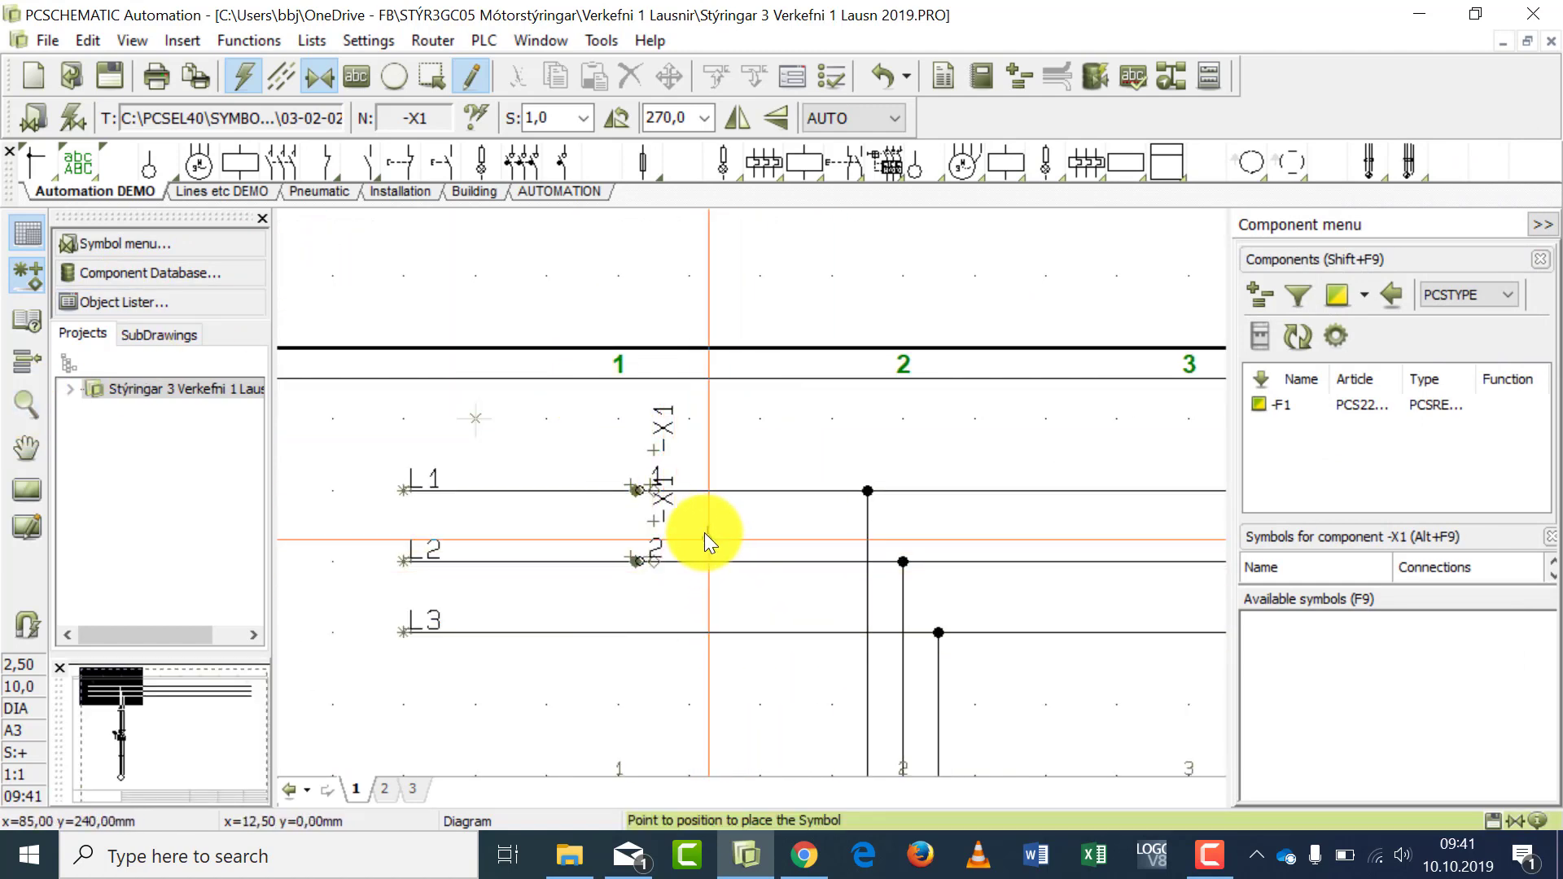
click(663, 501)
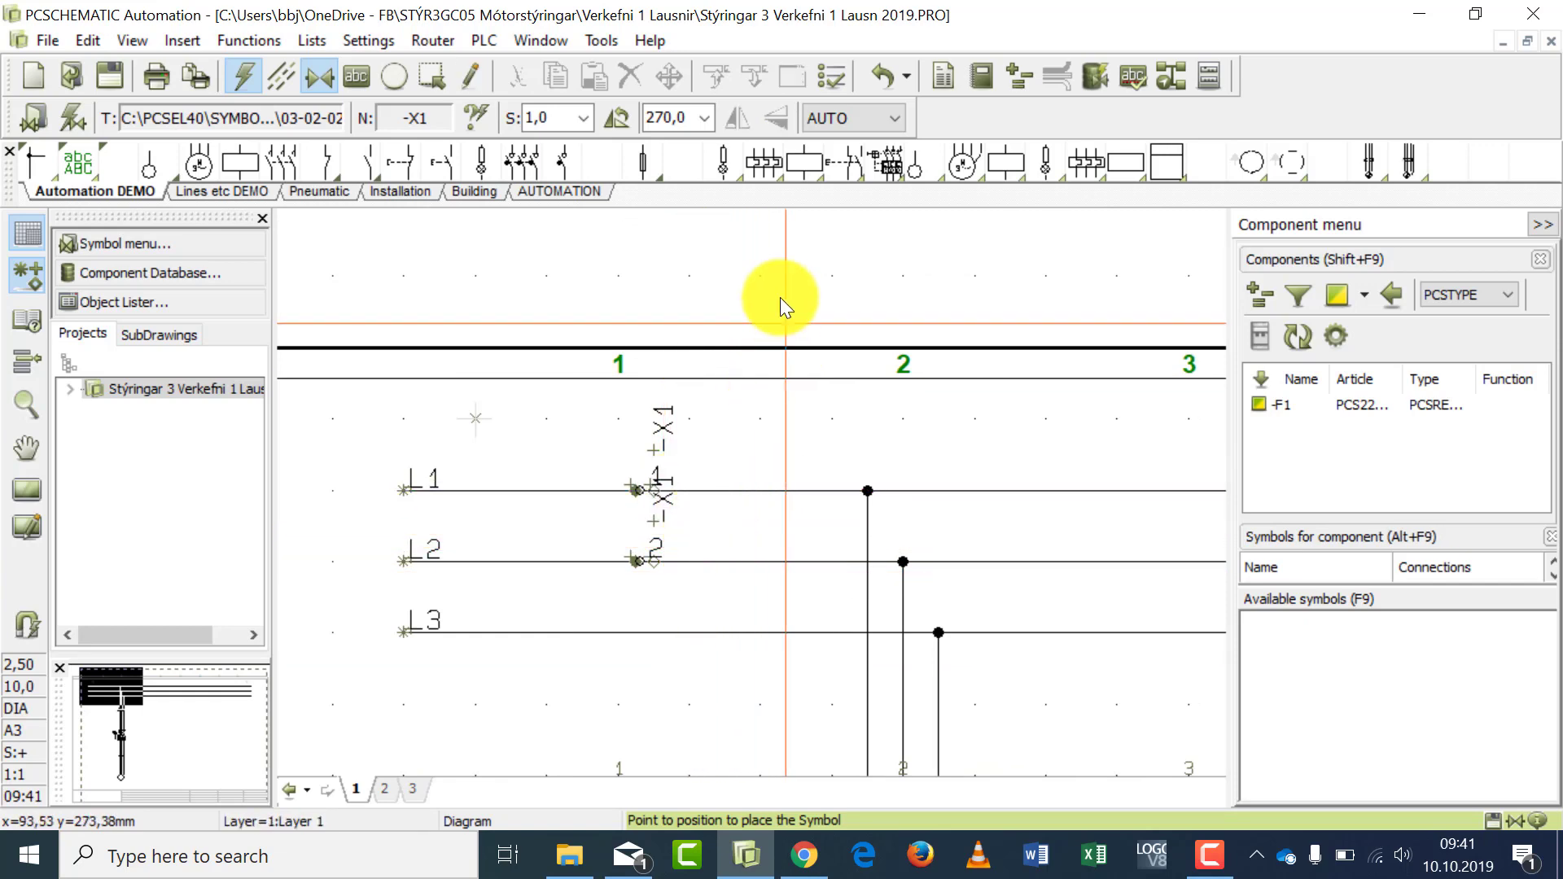
click(879, 71)
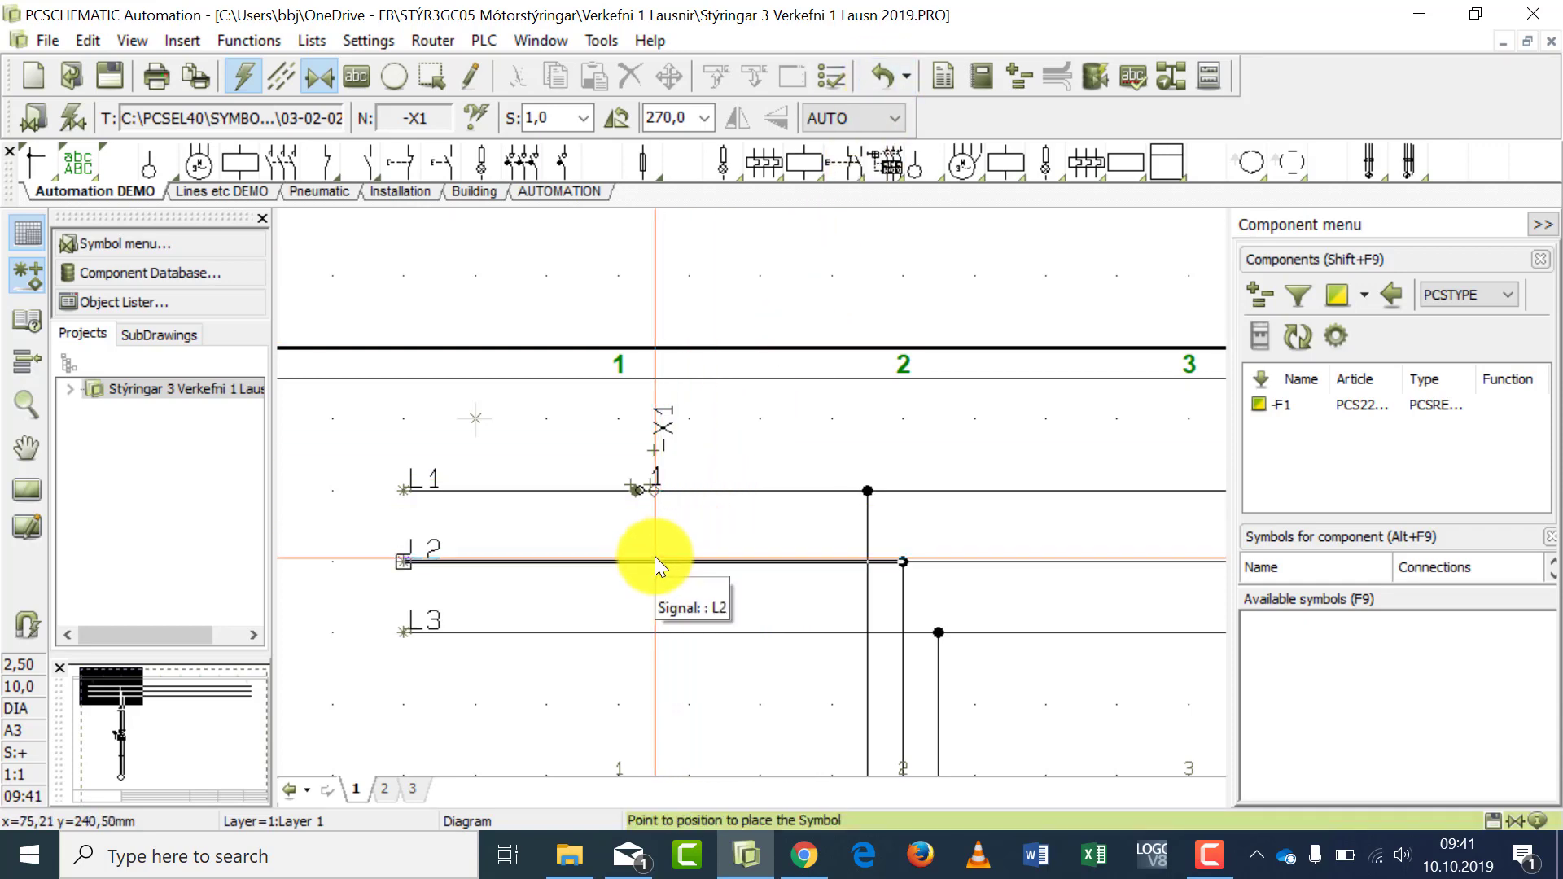
- Place a new -X1 terminal with connection name 2 on the L2 line below terminal 1, with its component name hidden
click(149, 169)
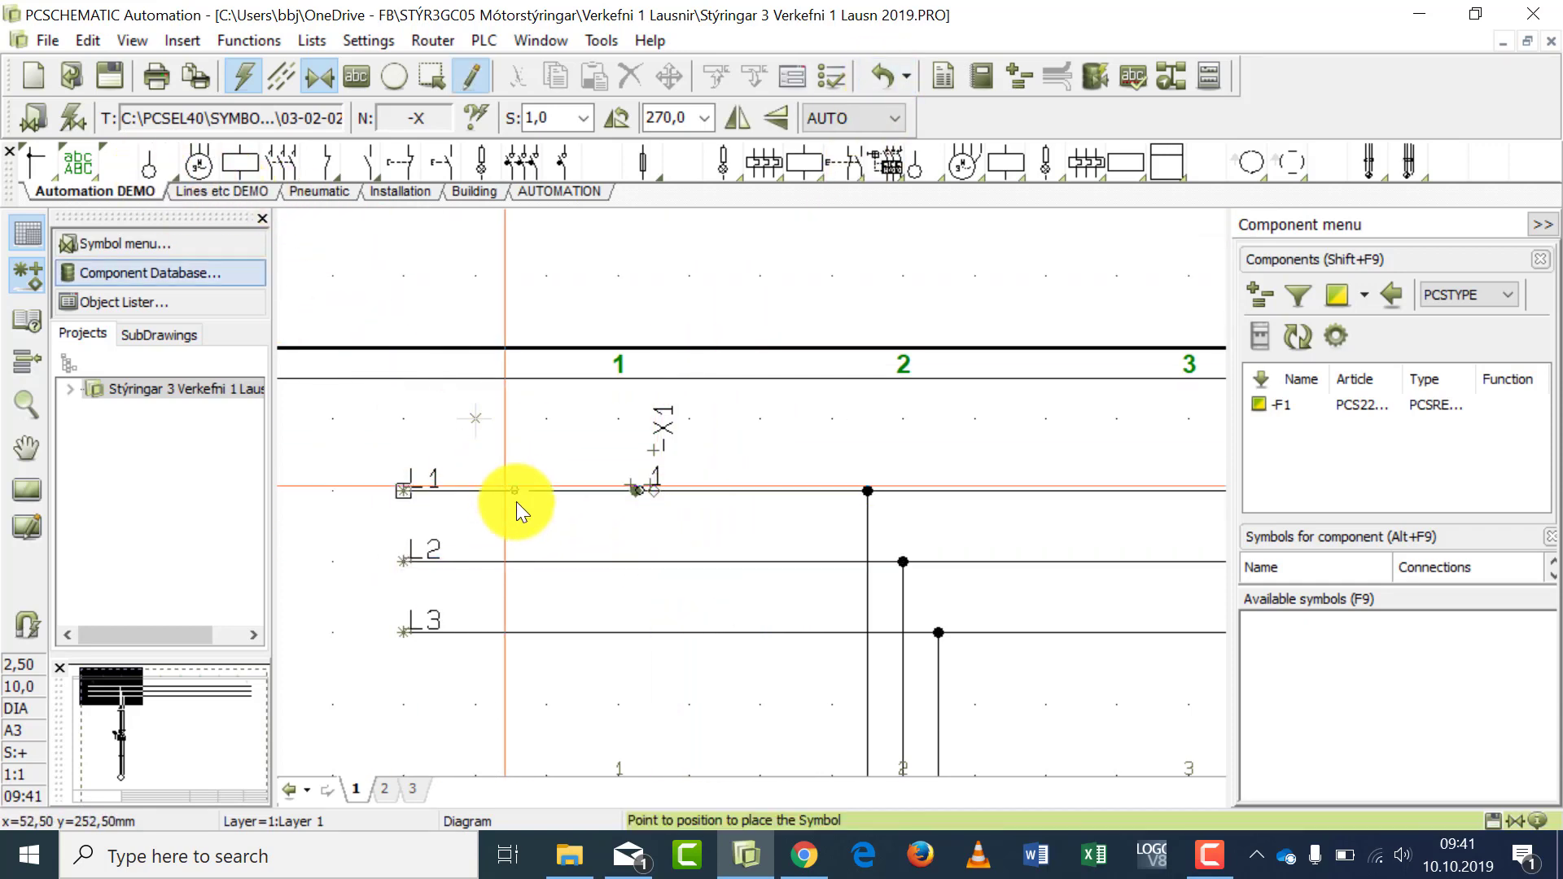
click(633, 561)
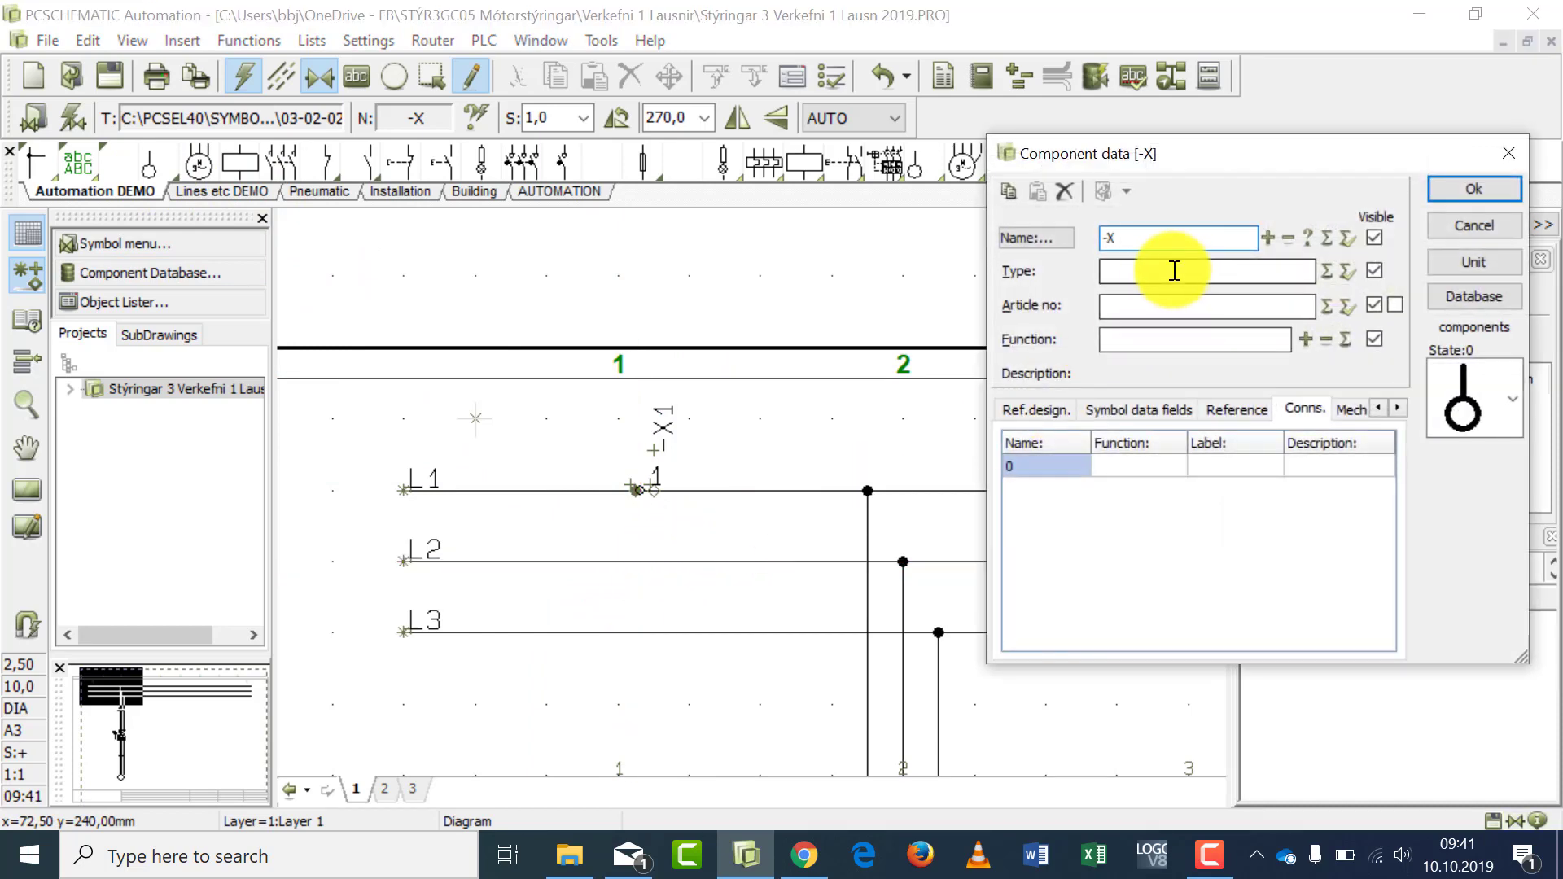
text(1)
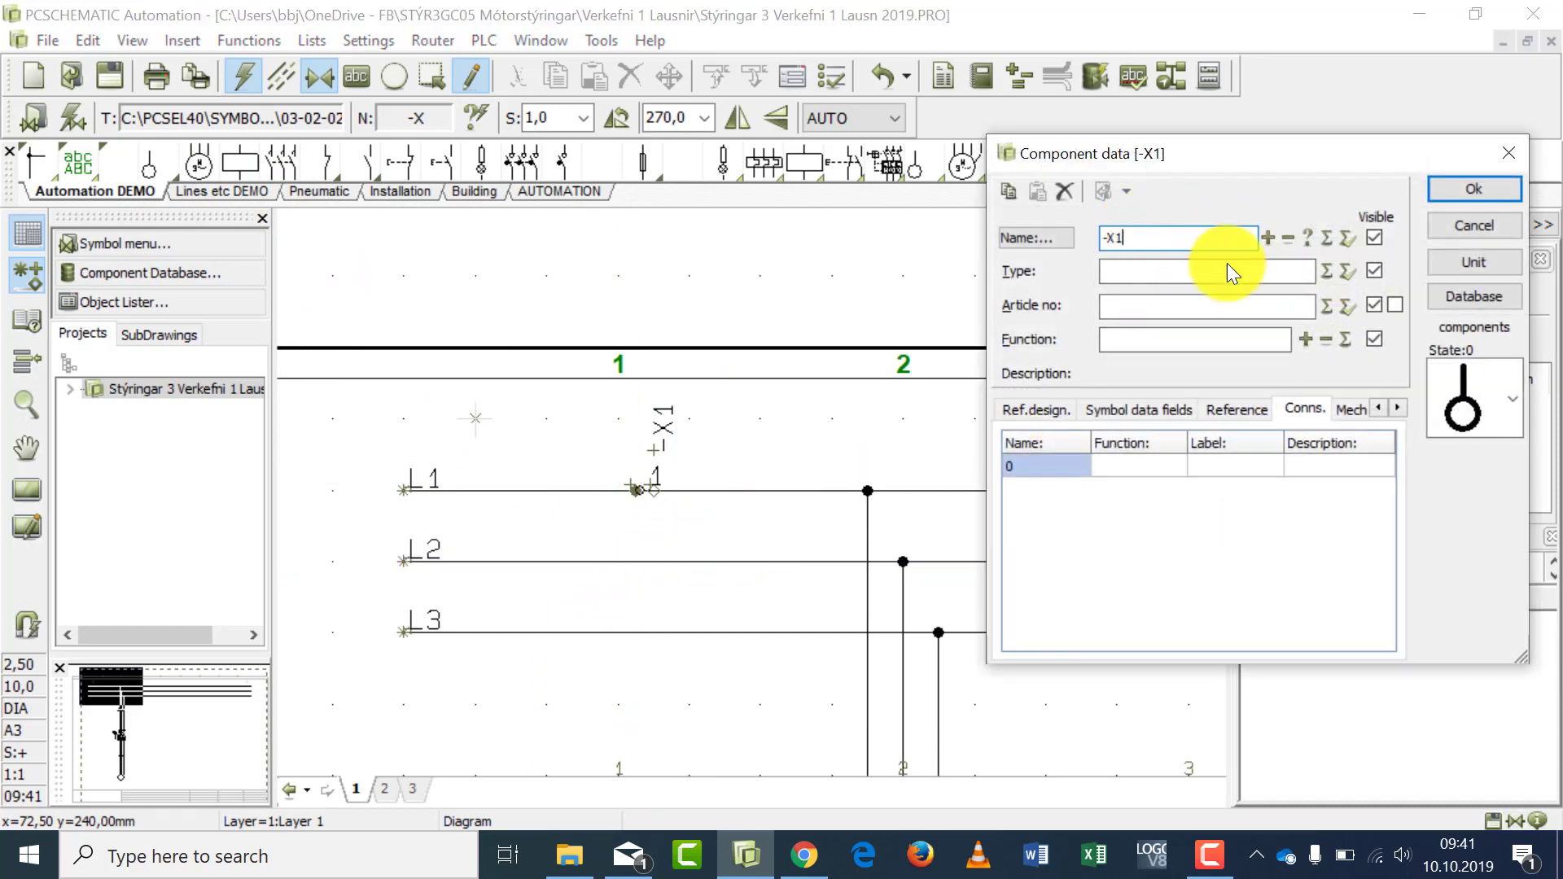
click(1047, 468)
double_click(1046, 468)
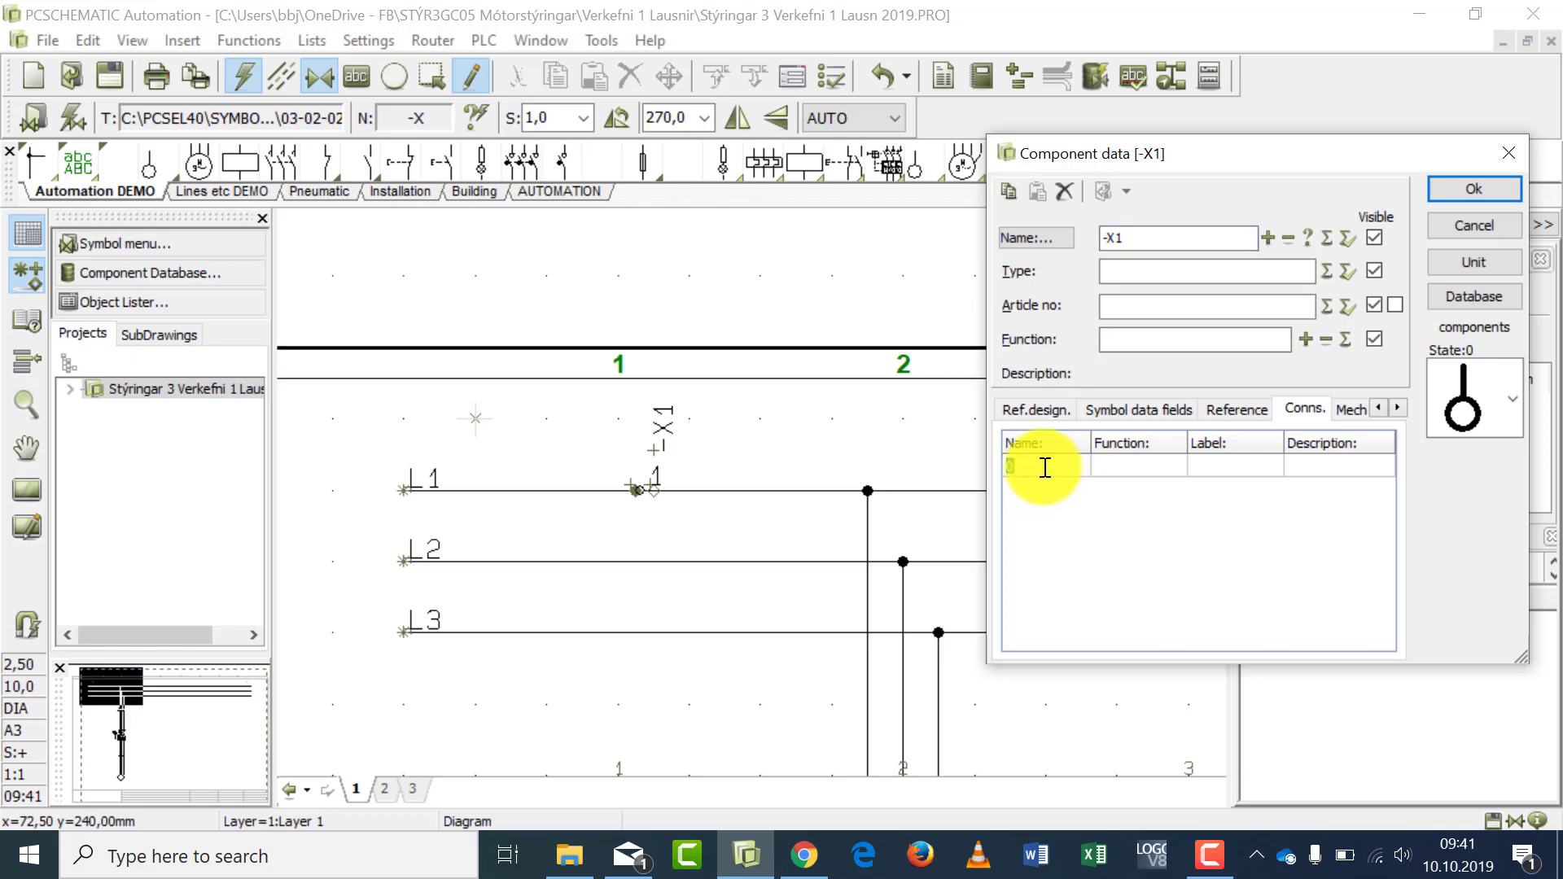
text(2)
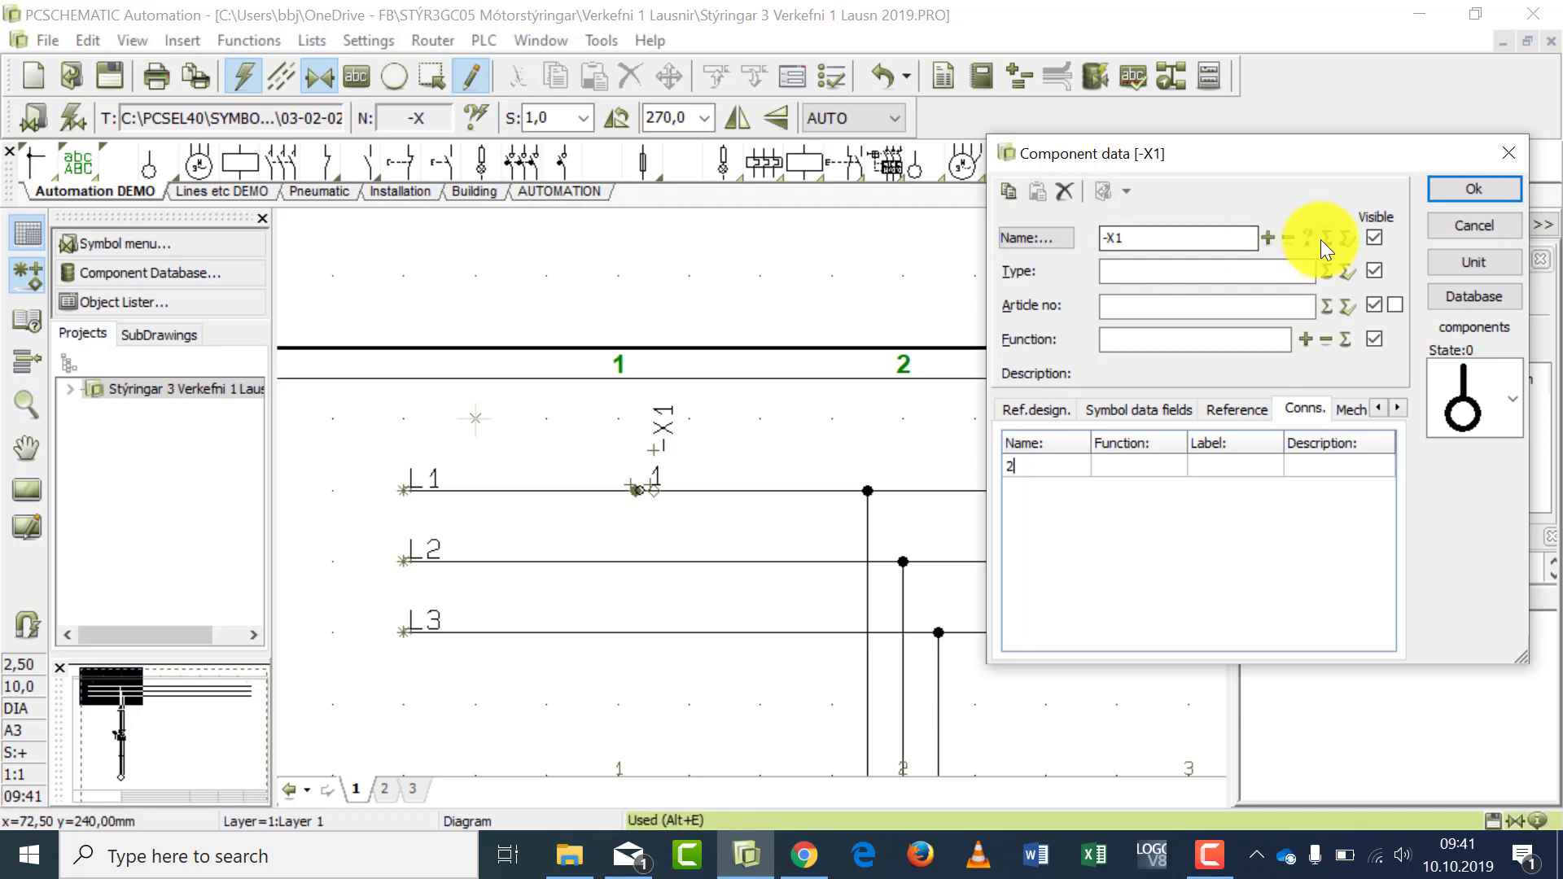
click(1373, 239)
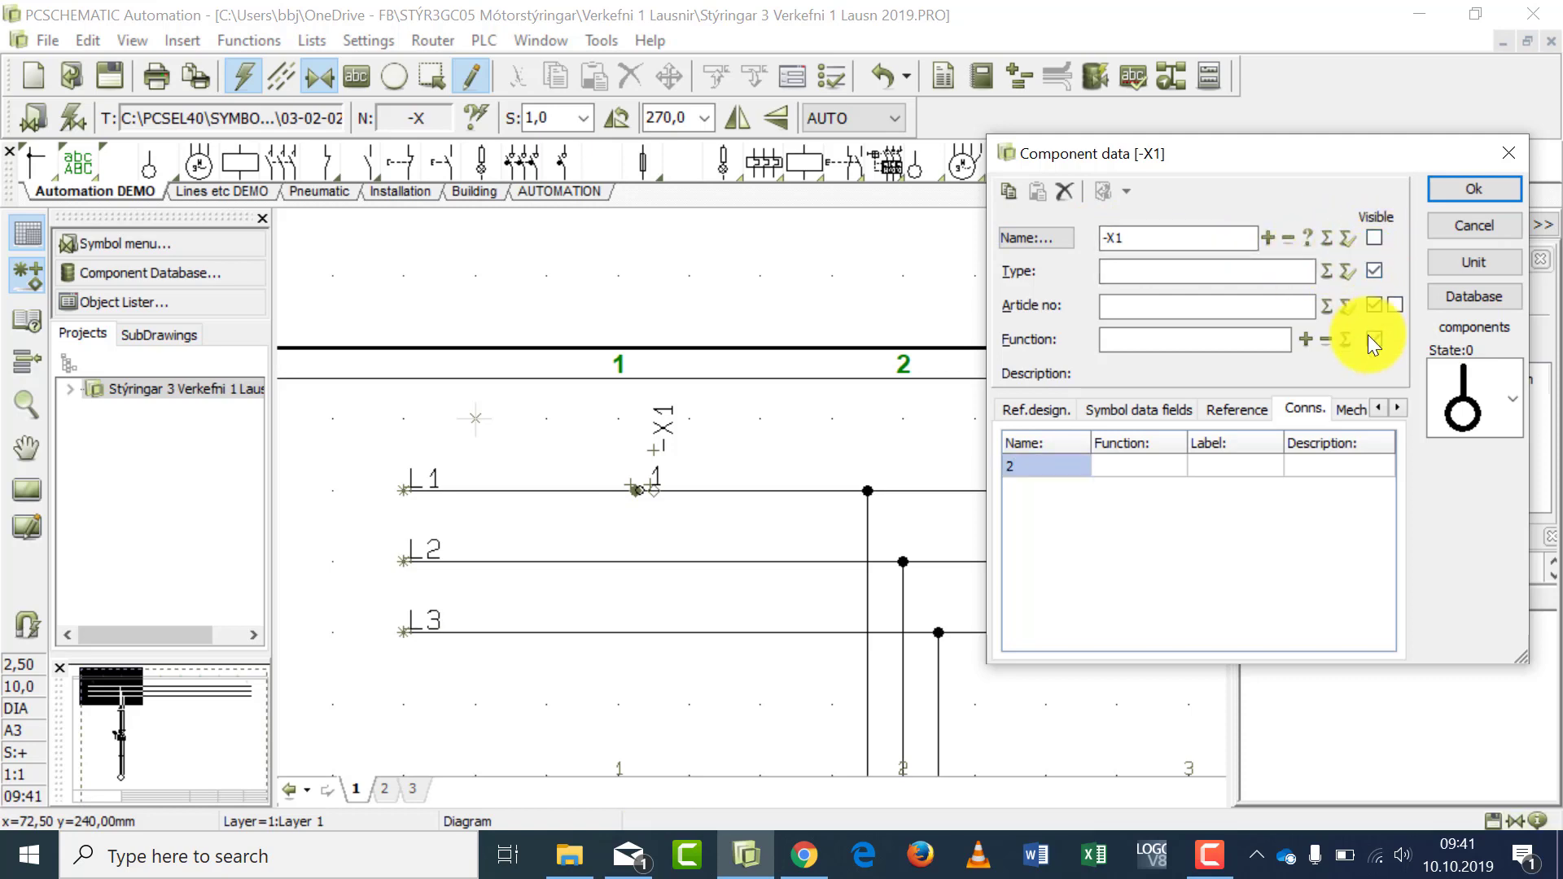
click(1451, 188)
- Place an -X1 terminal with connection name 3 and hidden component name on the L3 line, below terminal 2
click(637, 632)
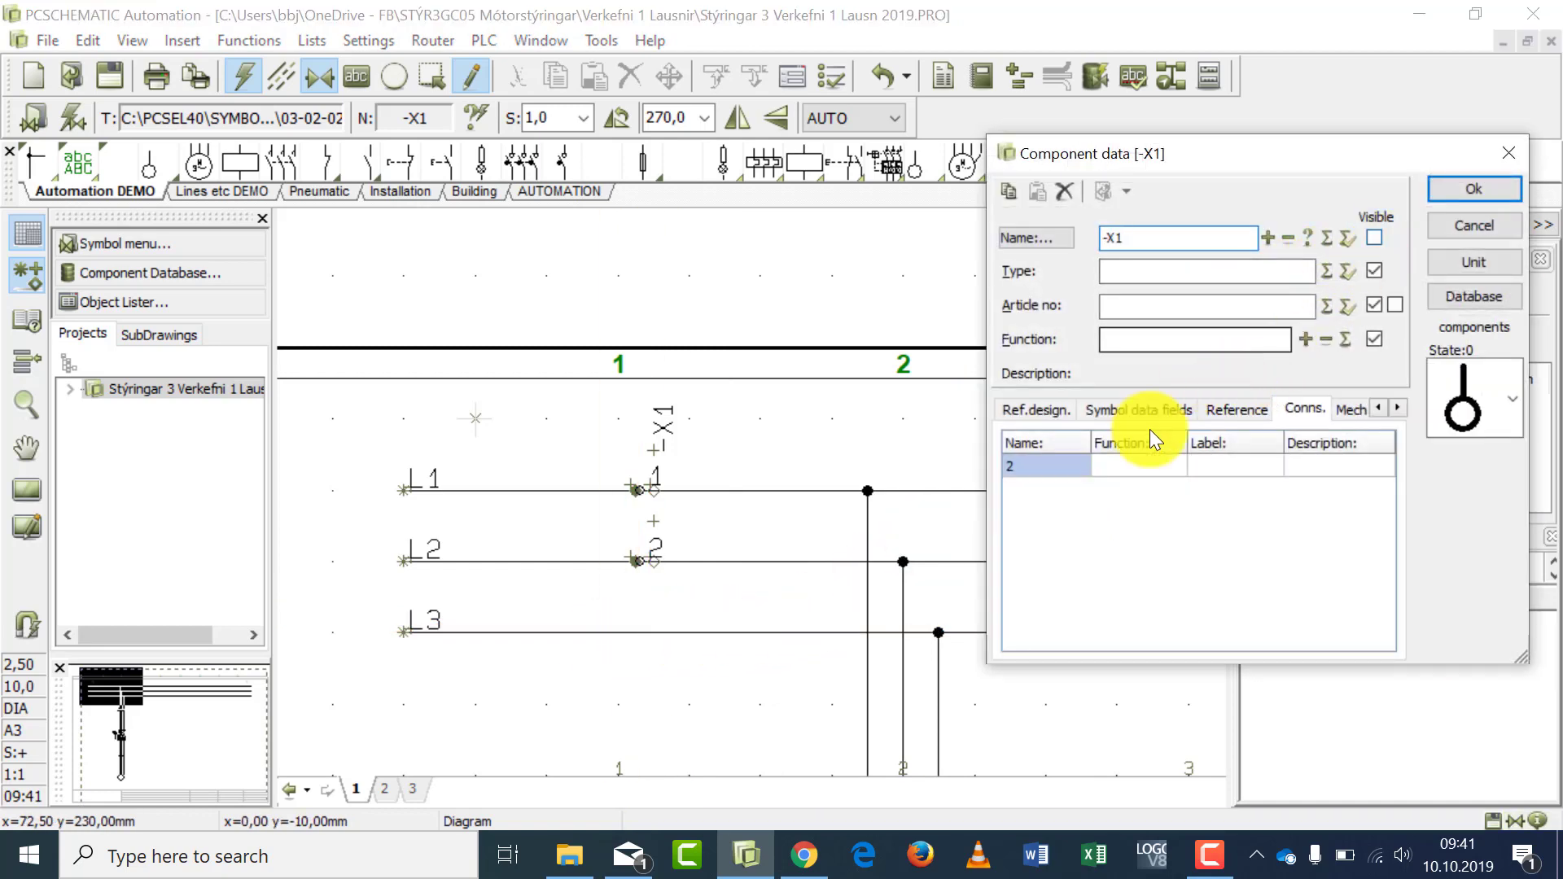
click(1039, 470)
text(3)
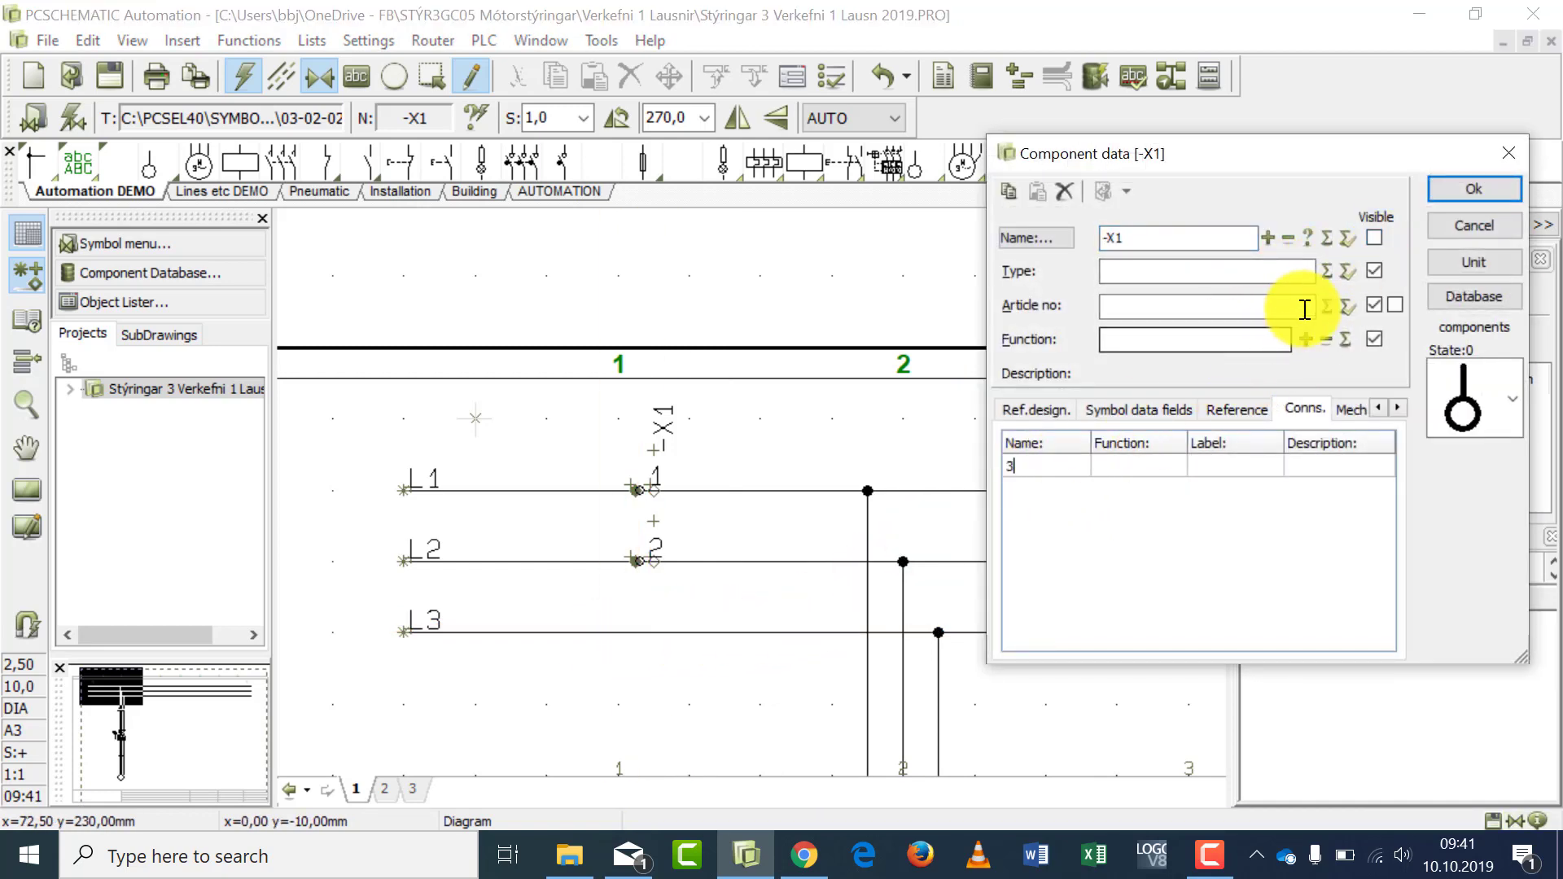
click(1467, 188)
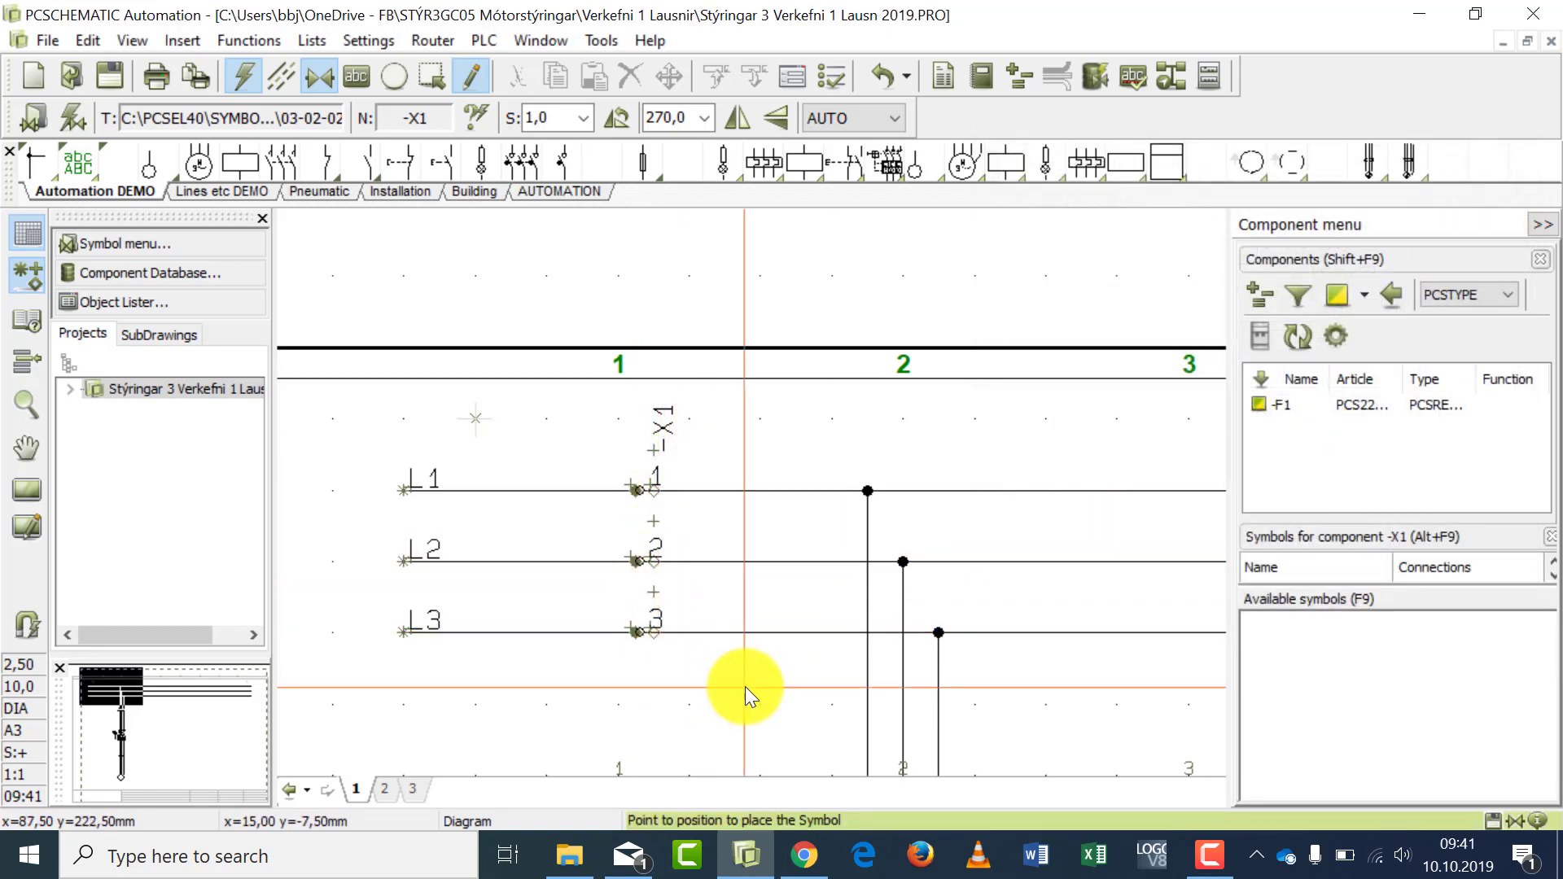
- Place an -X1 terminal with visible component name and connection name 4 on the line between -Q1 and motor connection U
scroll(736, 671, down, 4)
scroll(736, 671, down, 2)
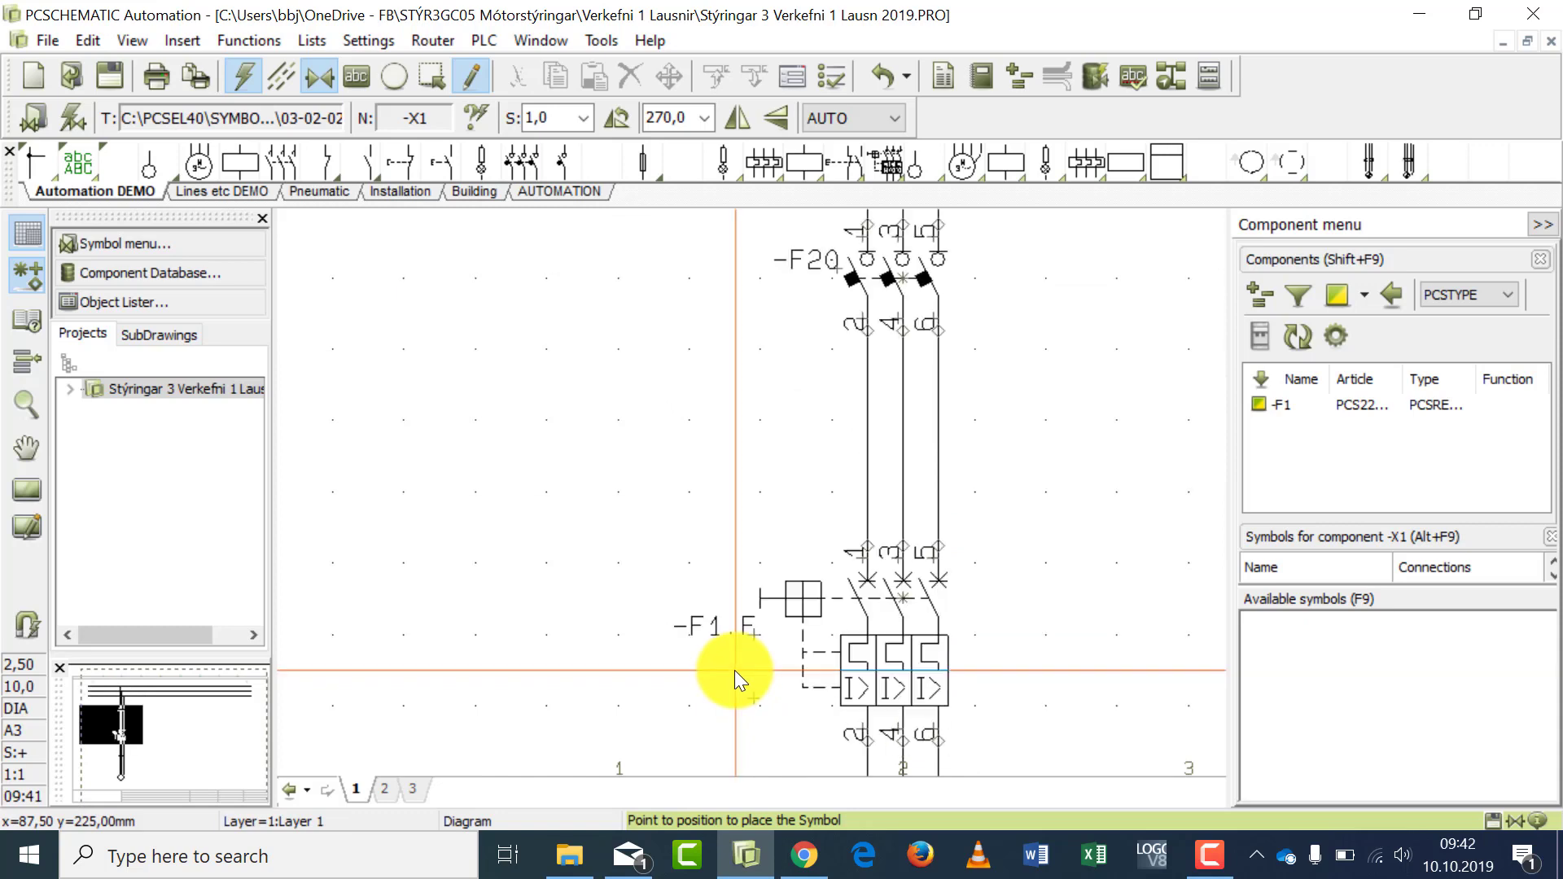
scroll(734, 669, down, 1)
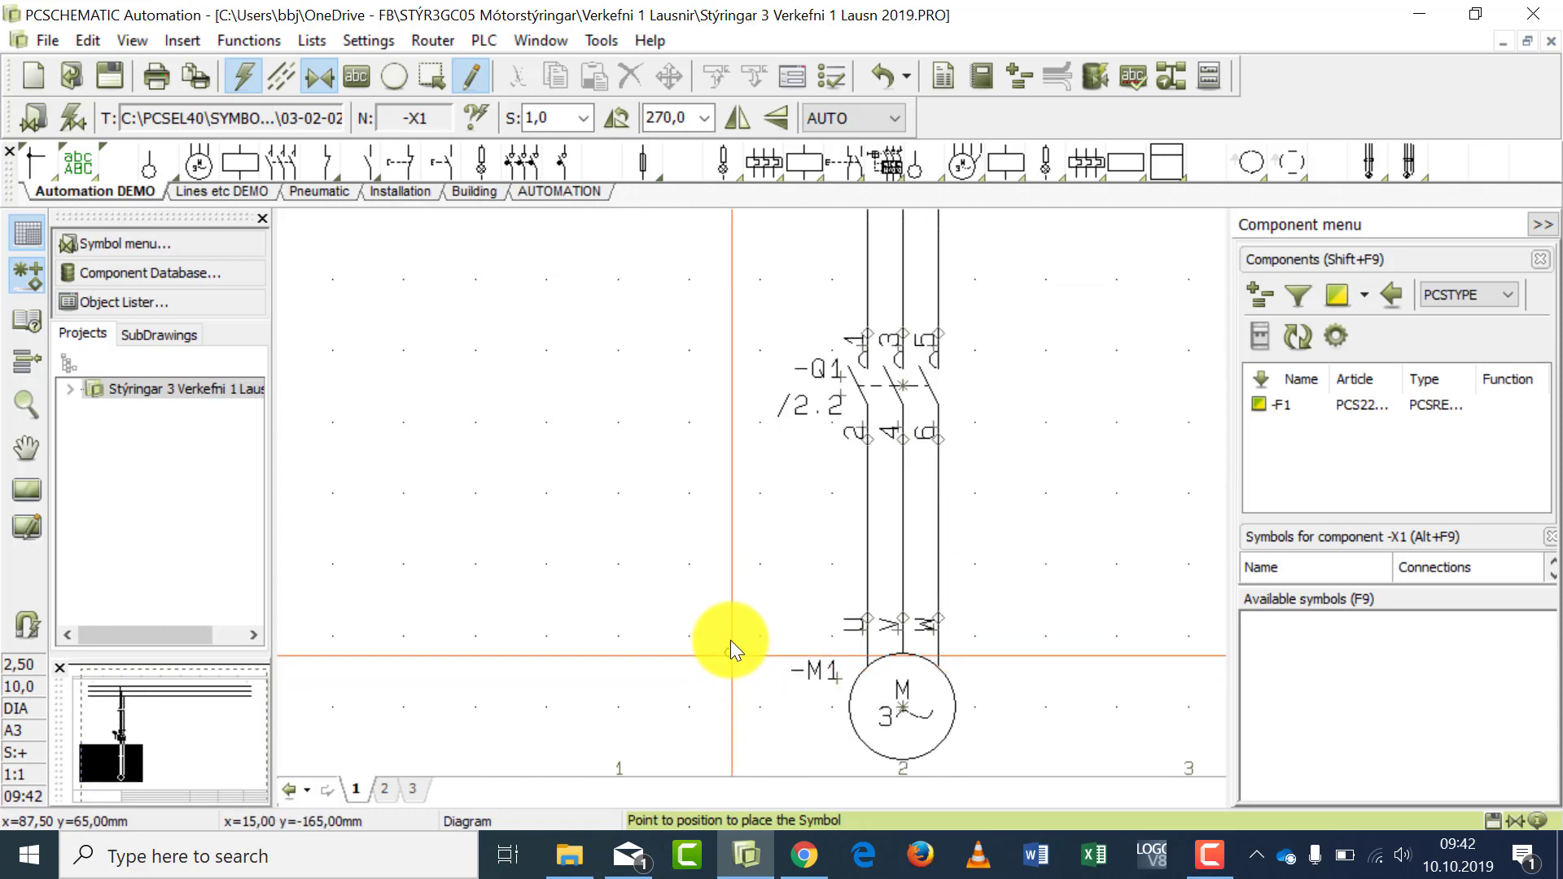
click(876, 535)
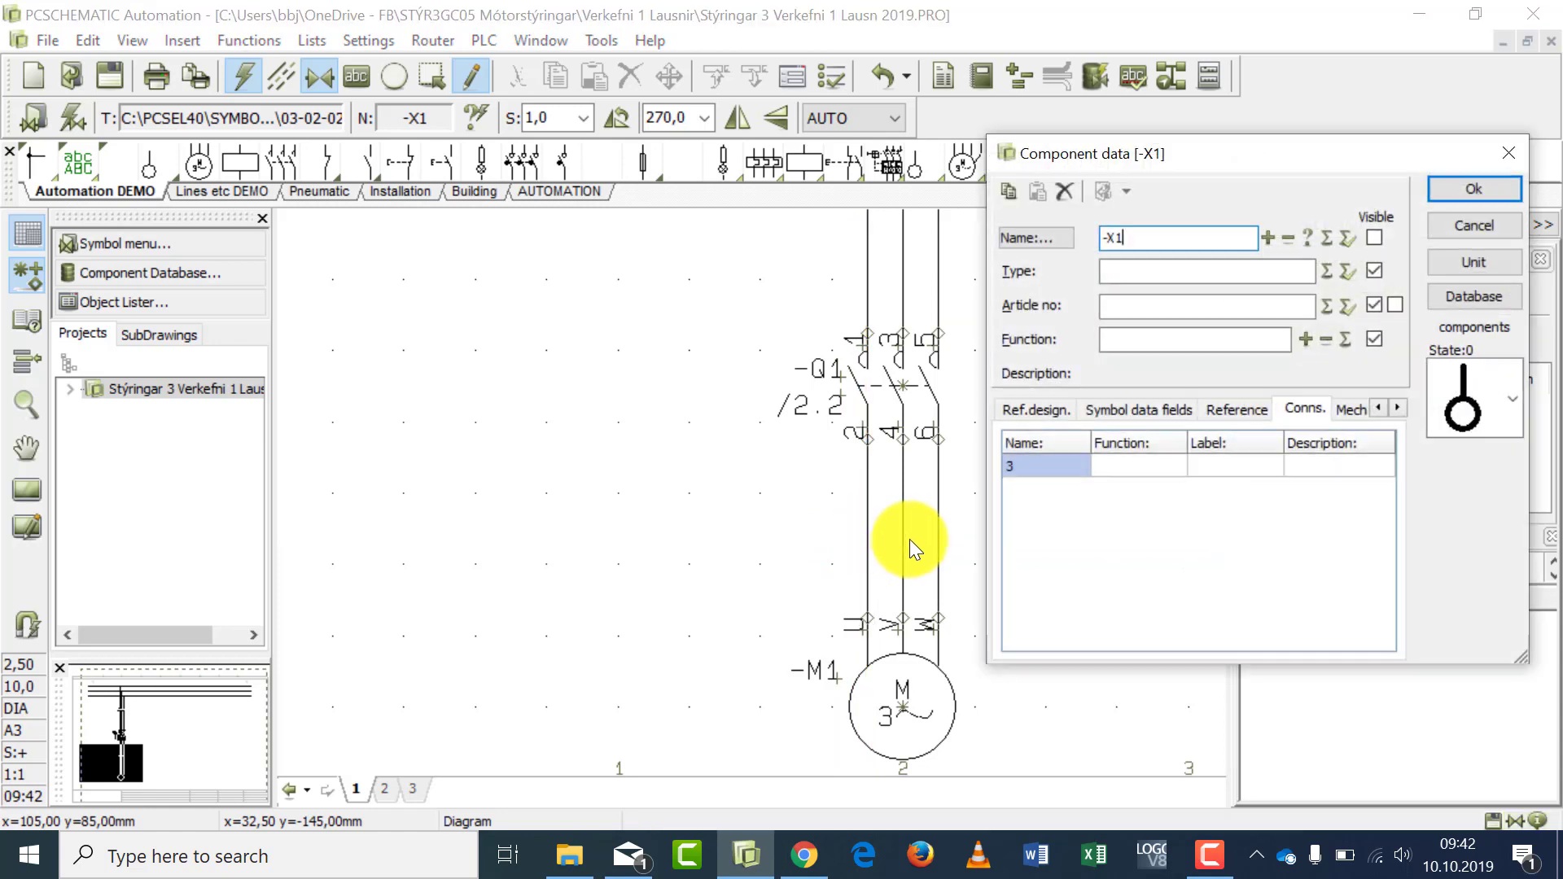
click(1372, 237)
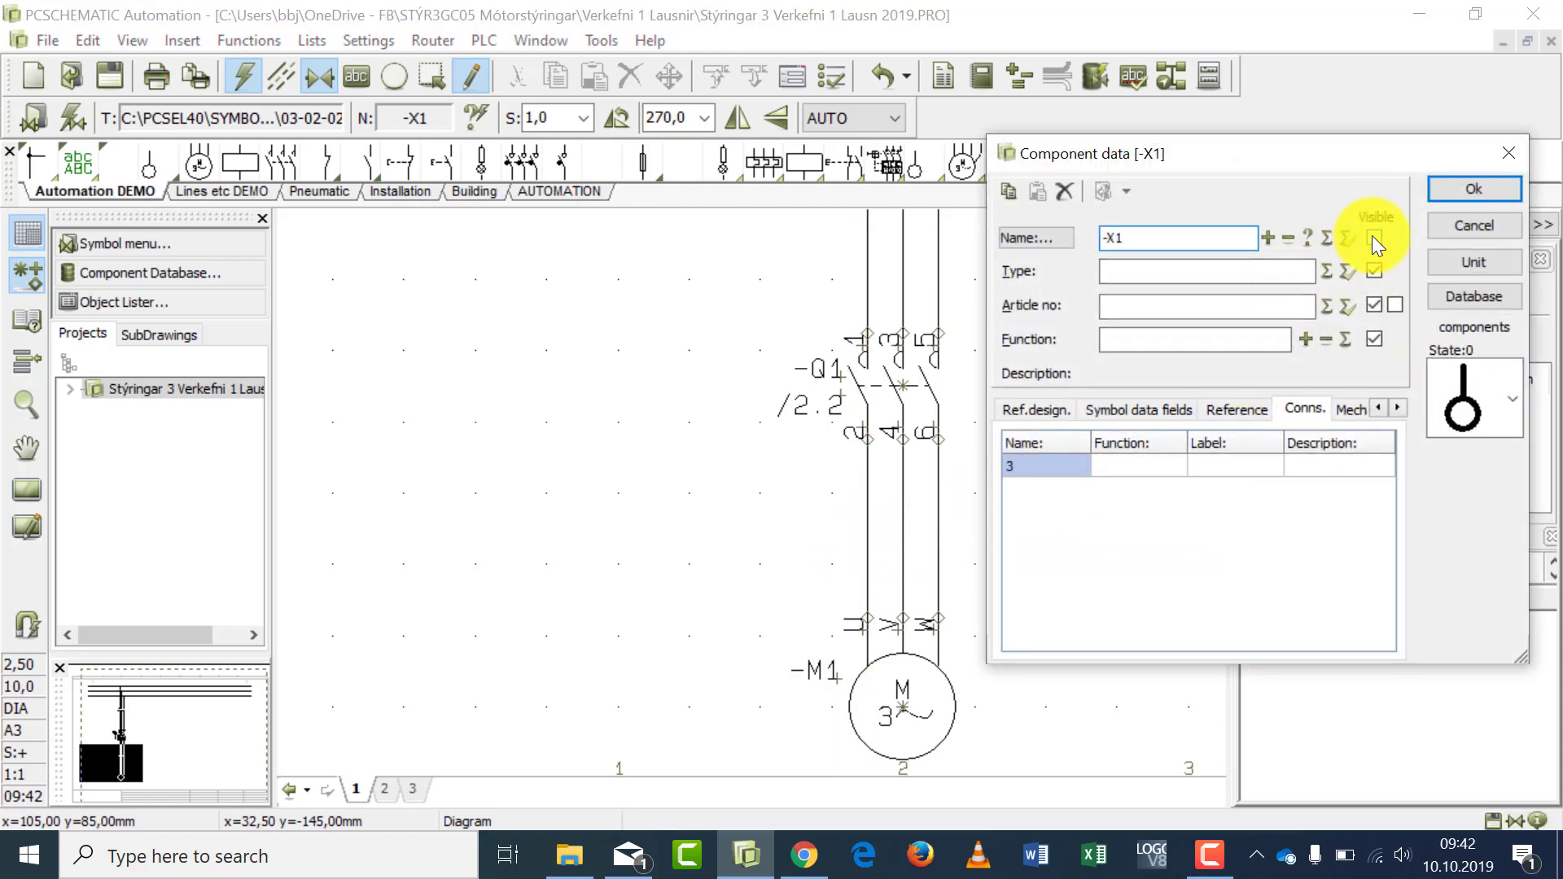
click(1022, 466)
text(4)
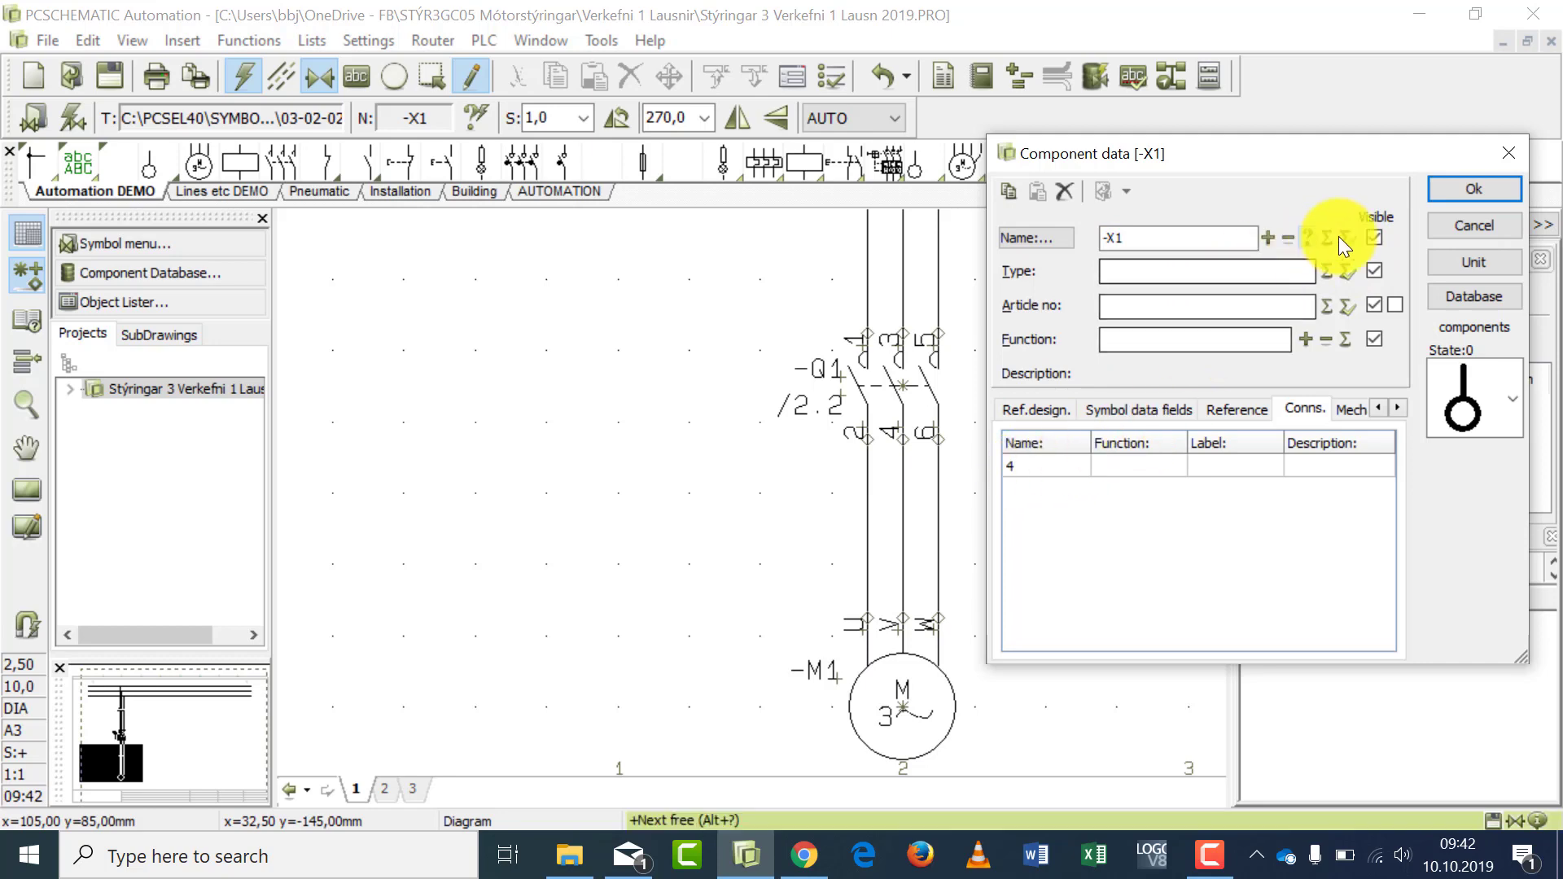
click(1458, 184)
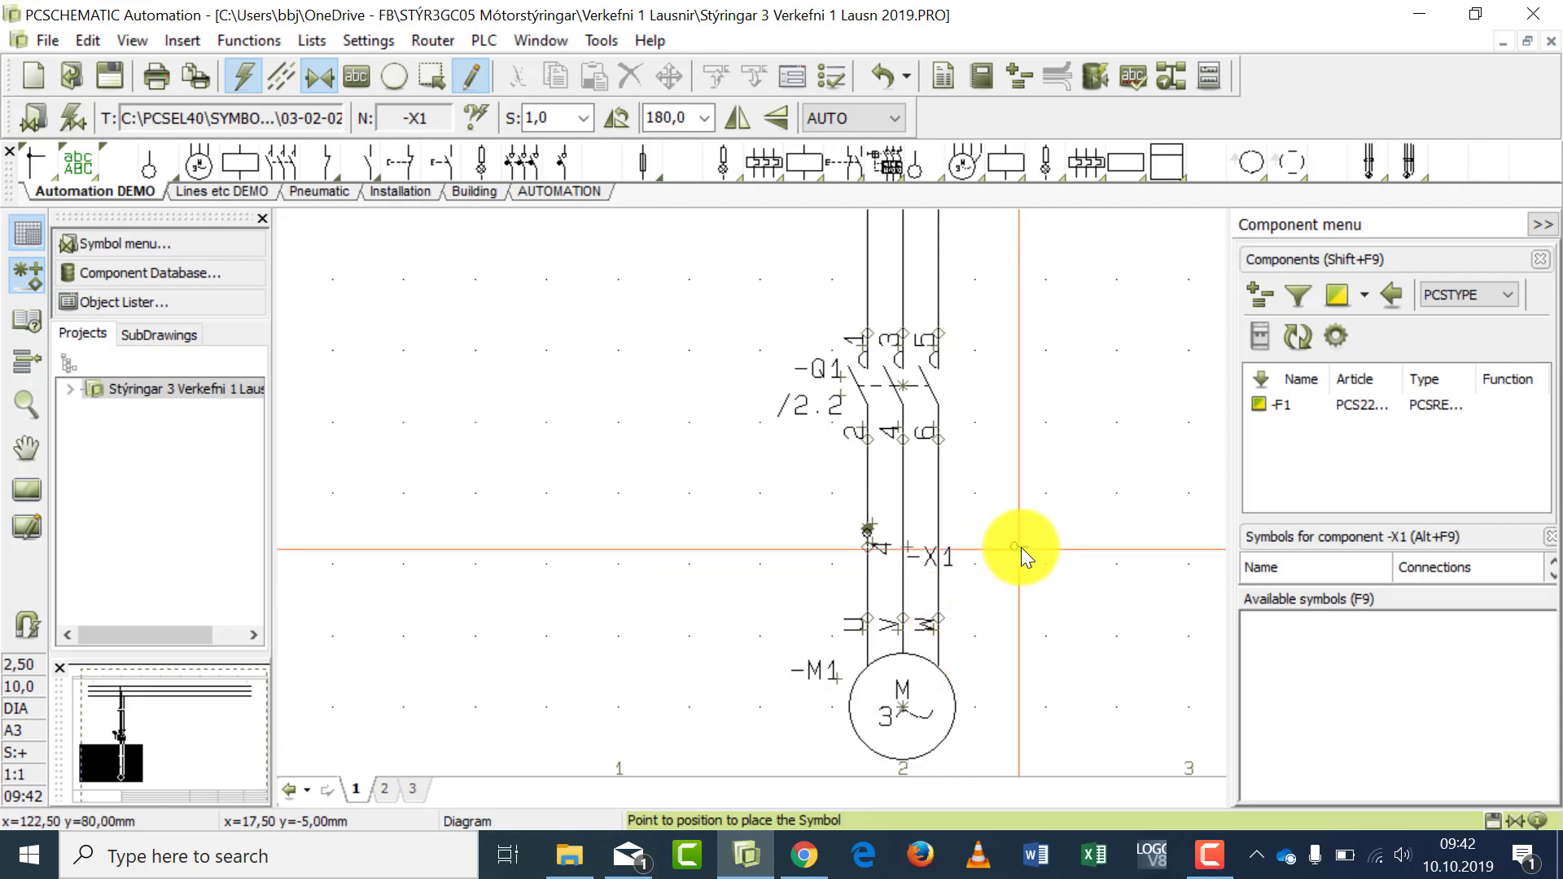
- Place an -X1 terminal with connection name 5 and hidden component name on the line between -Q1 and motor connection V
click(902, 531)
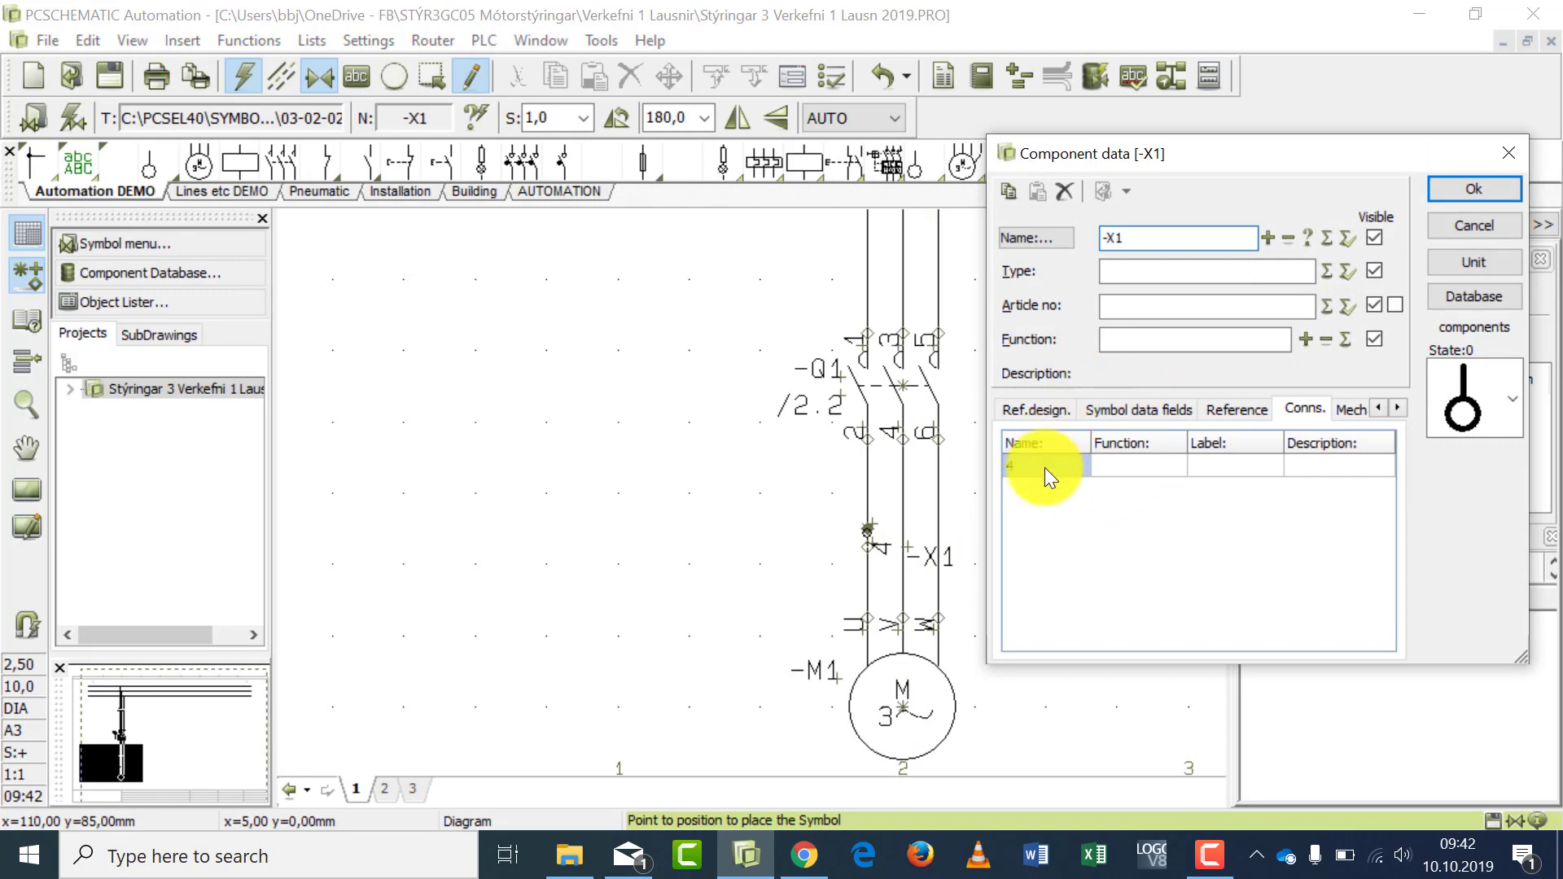
click(1375, 238)
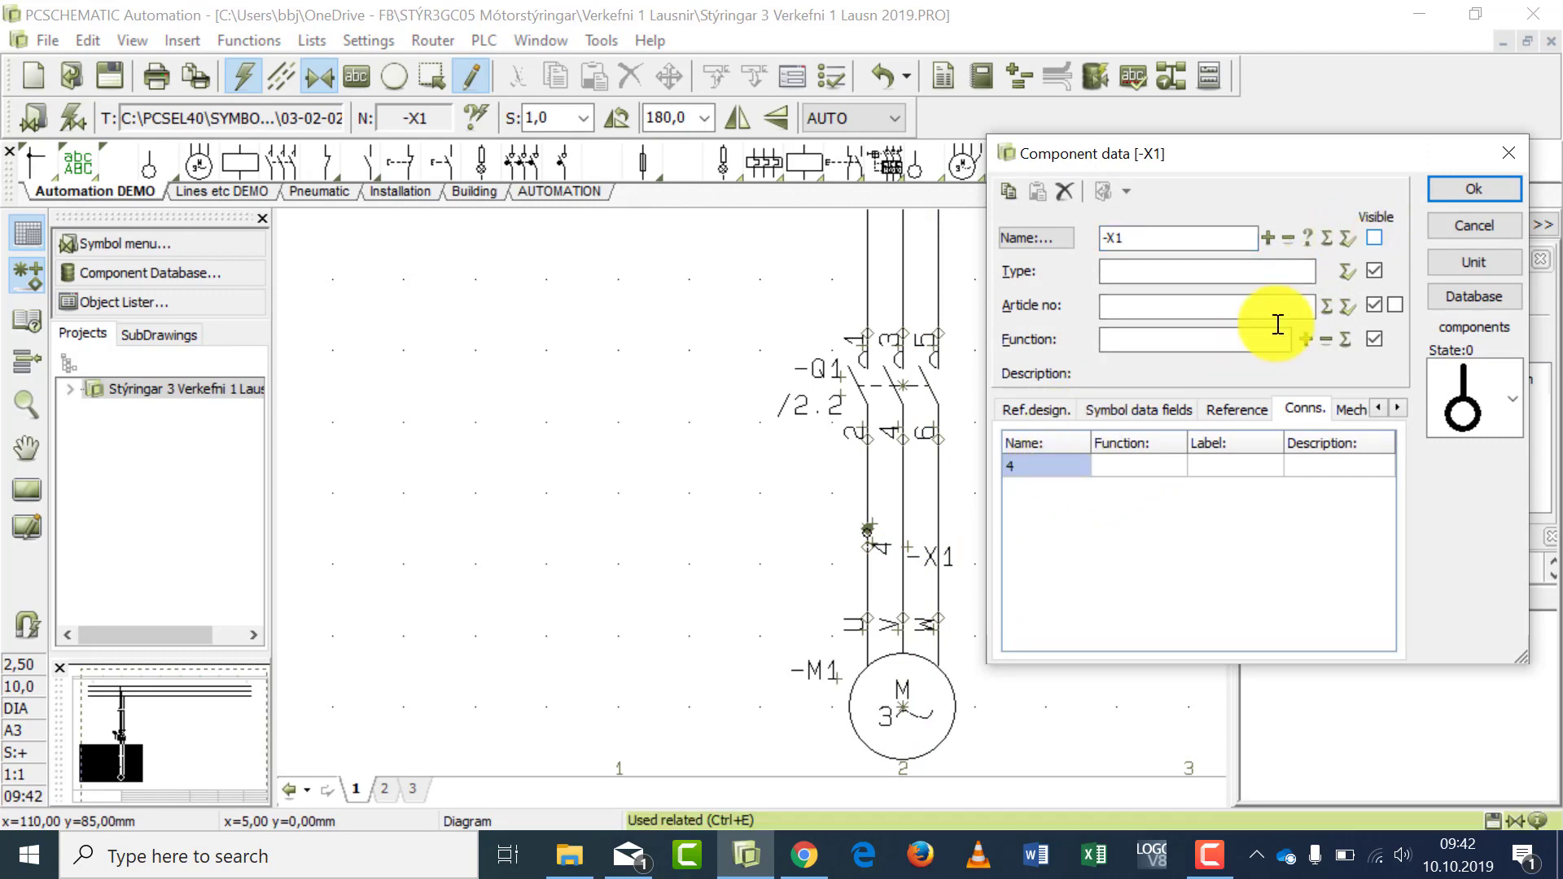
click(1034, 464)
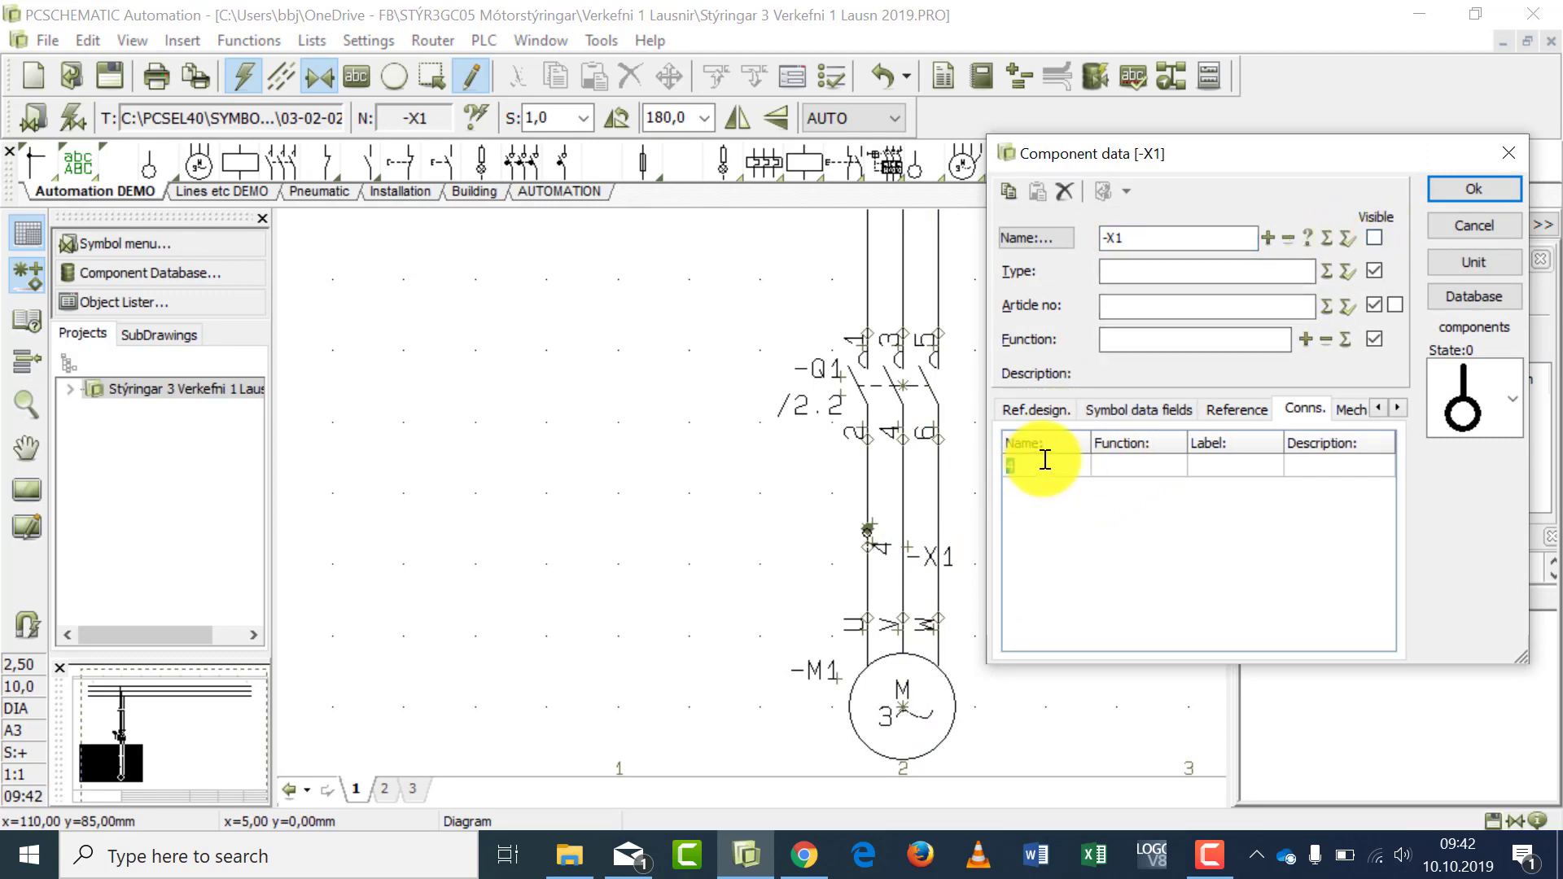
click(1443, 192)
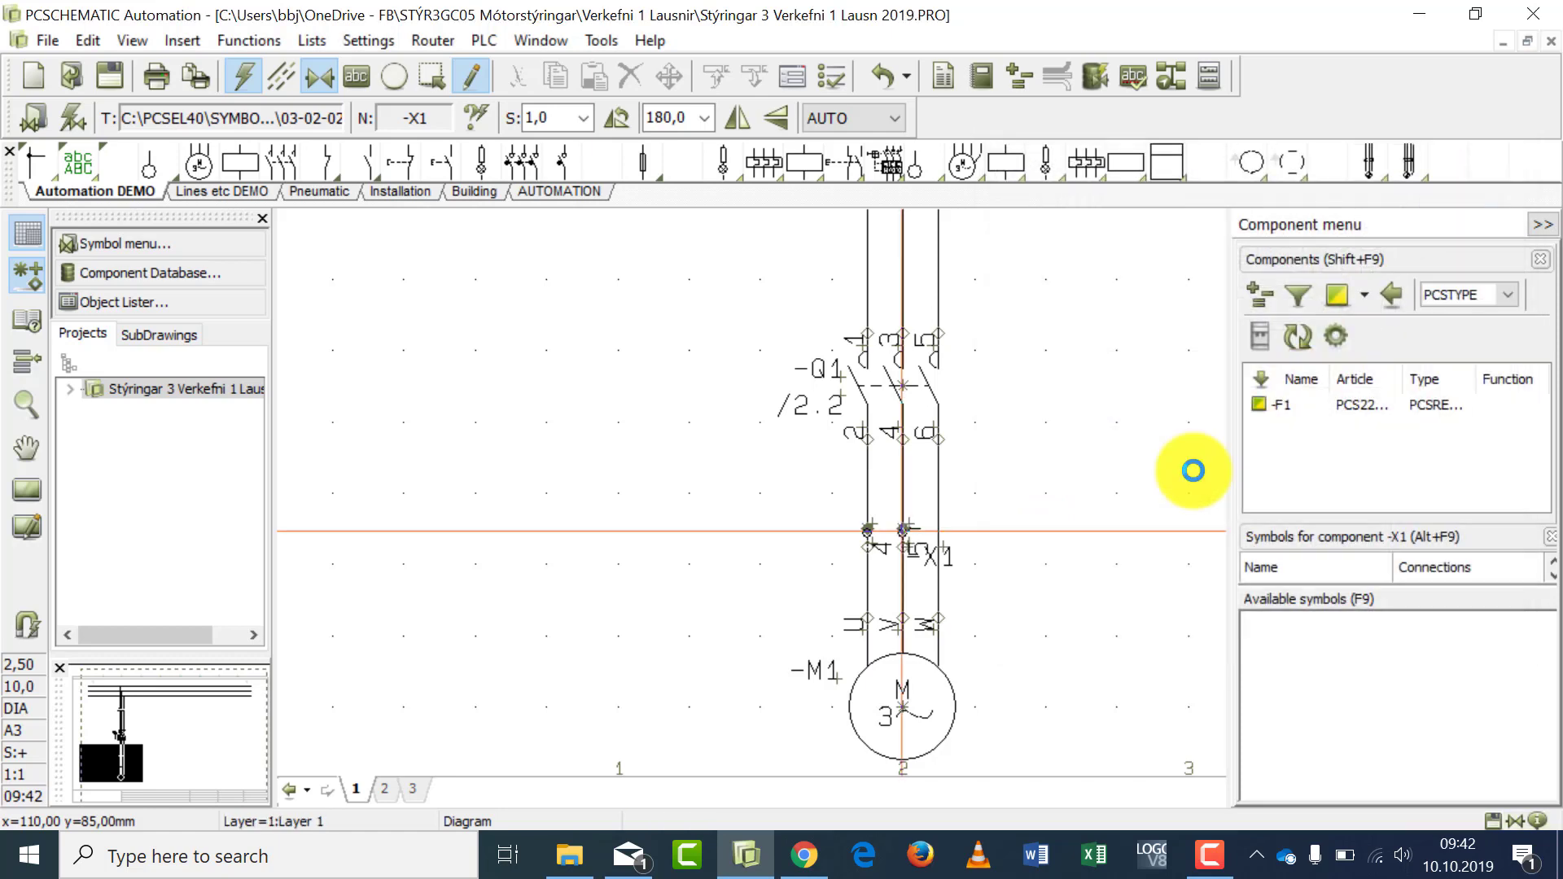
- Place an -X1 terminal with connection name 6 and hidden component name on the line between -Q1 and motor connection W
click(942, 524)
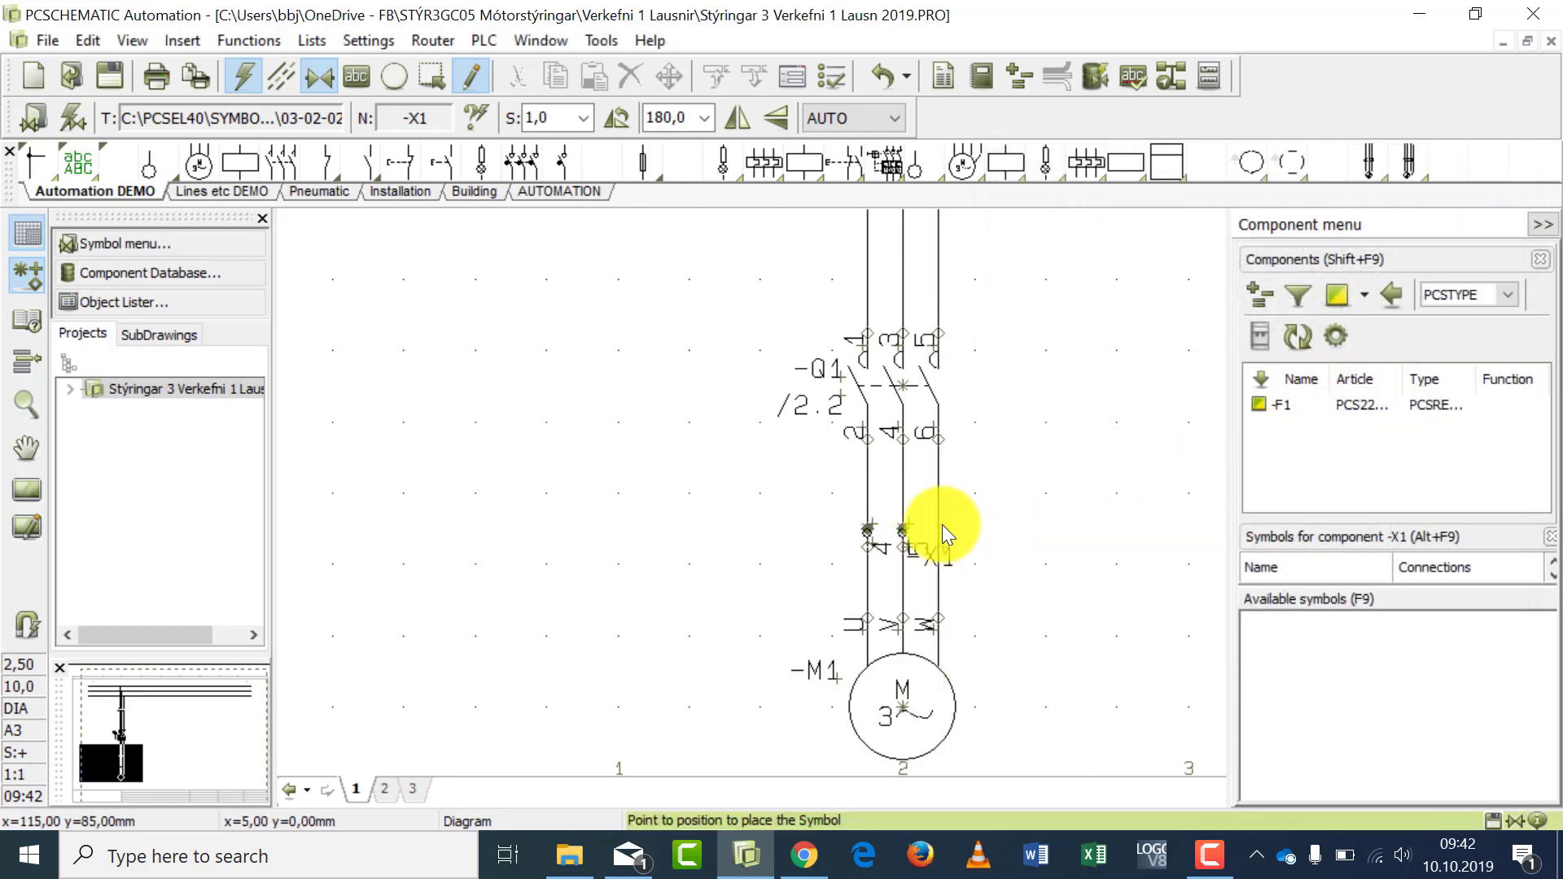
click(1028, 465)
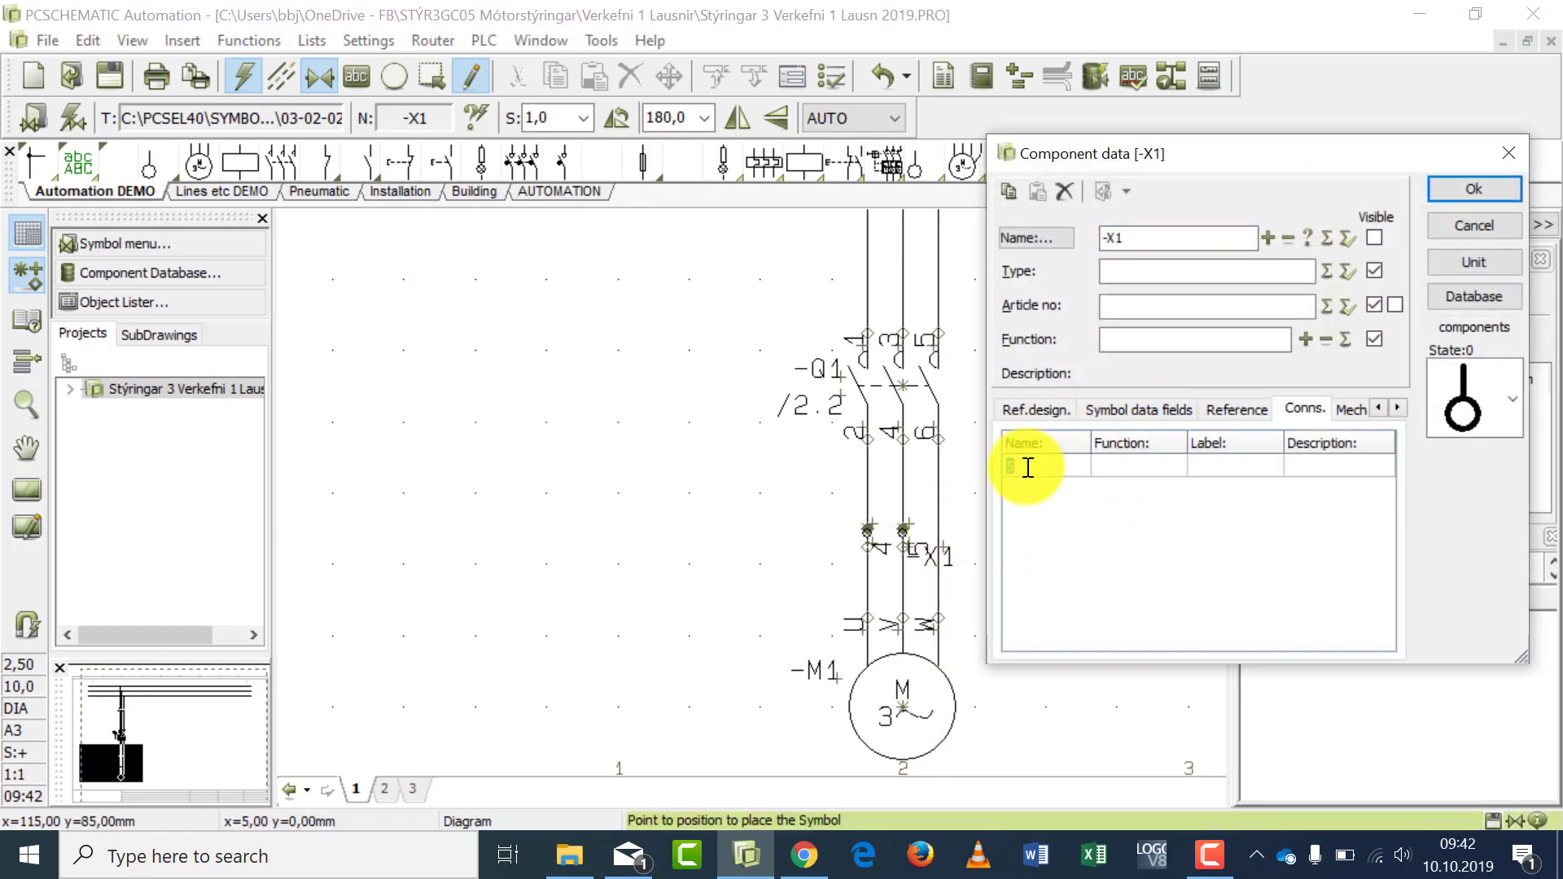
text(4)
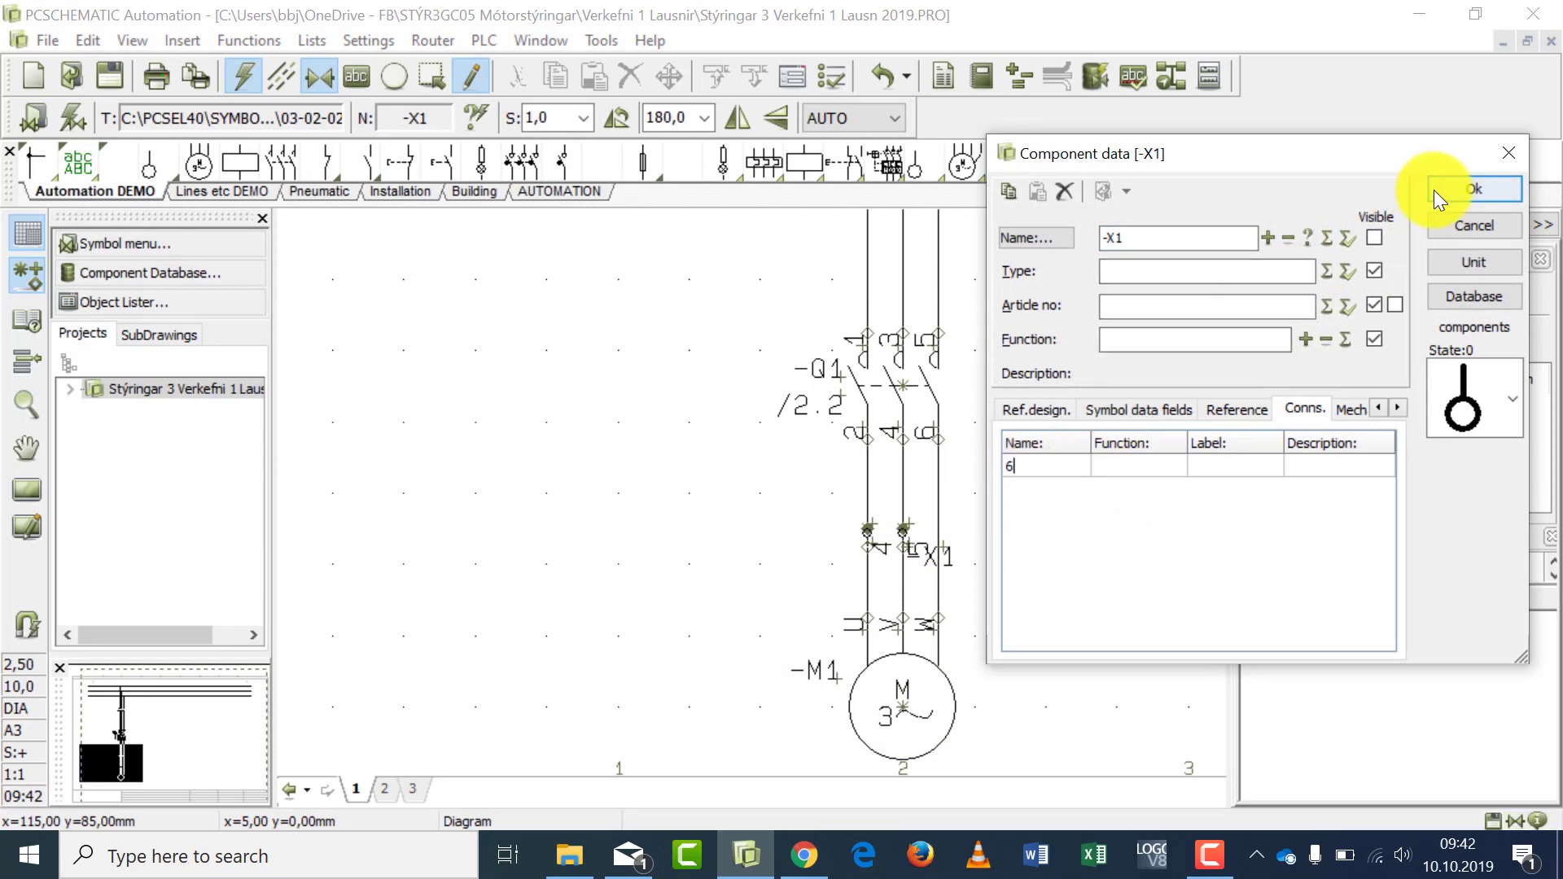
click(1434, 189)
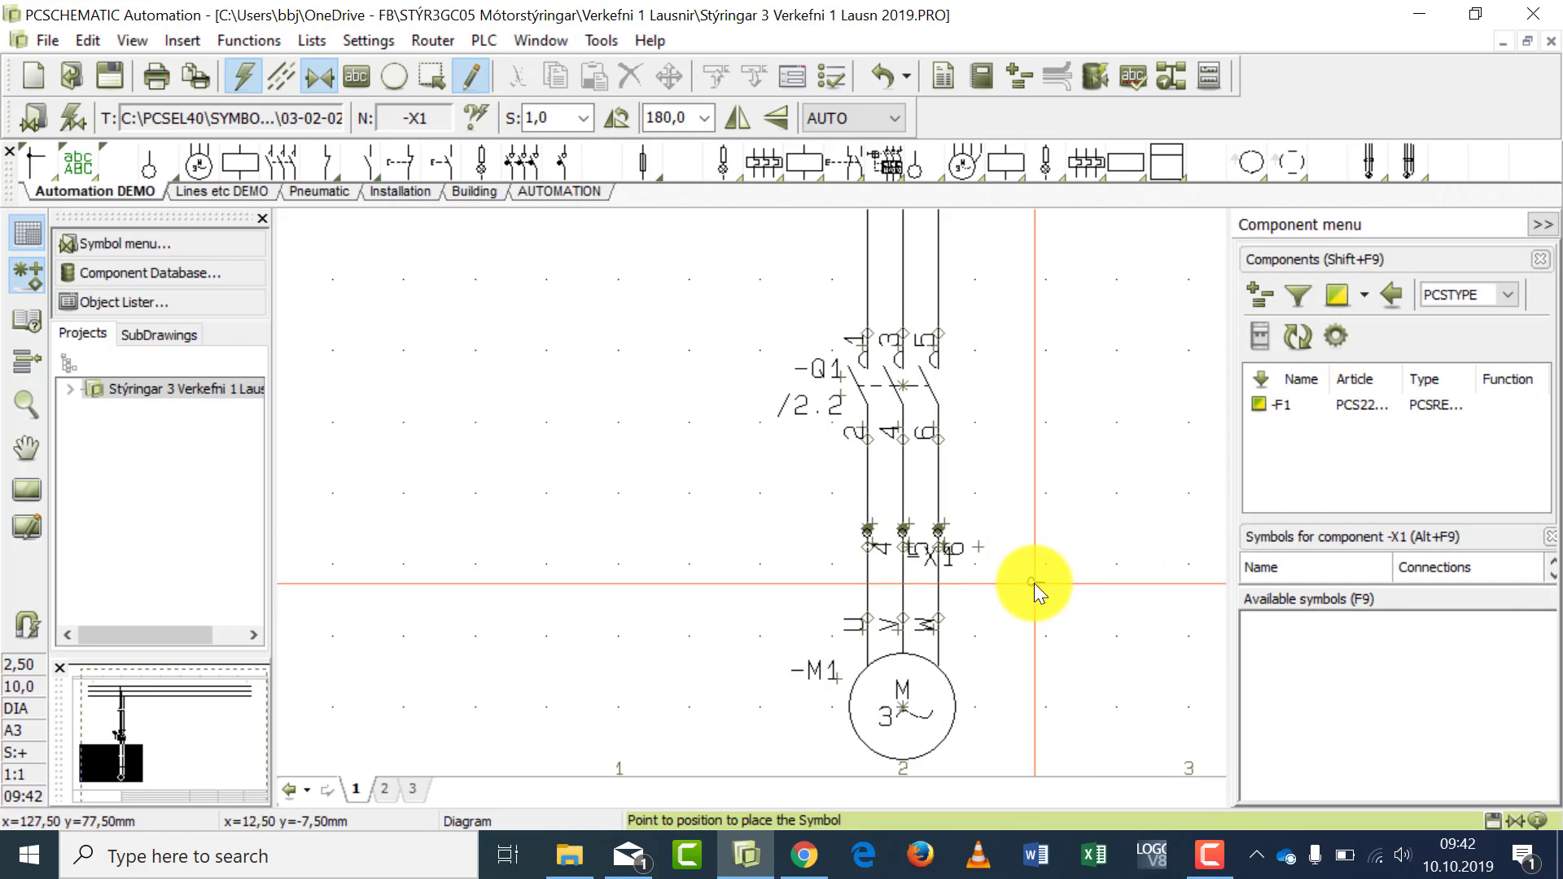
- Move the -X1 name text above the motor to the left side of terminal 4, clear of the other terminals
click(934, 560)
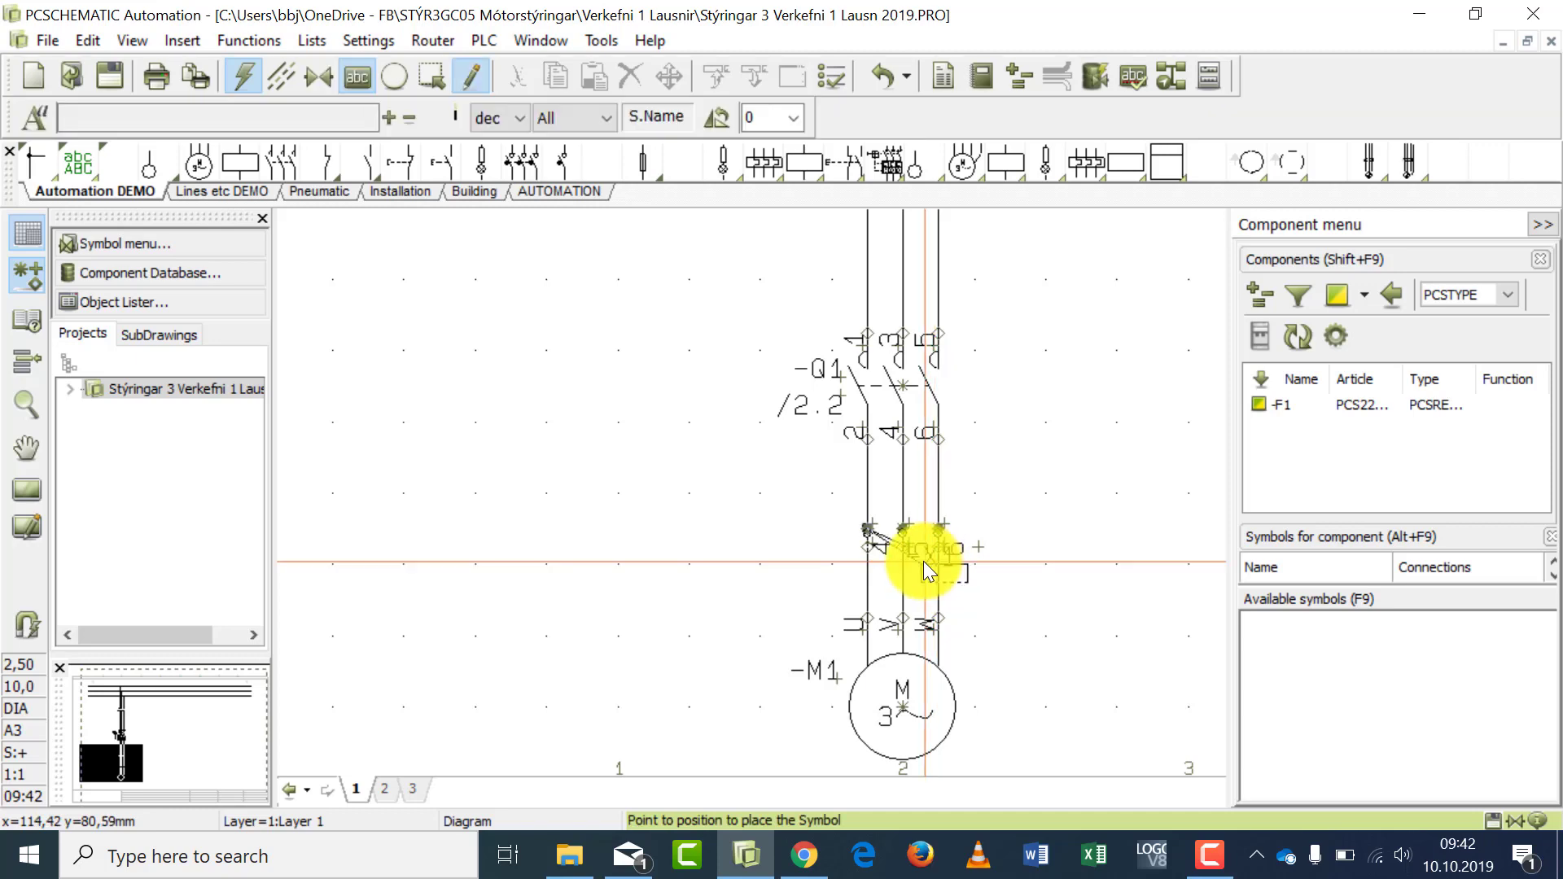
click(804, 542)
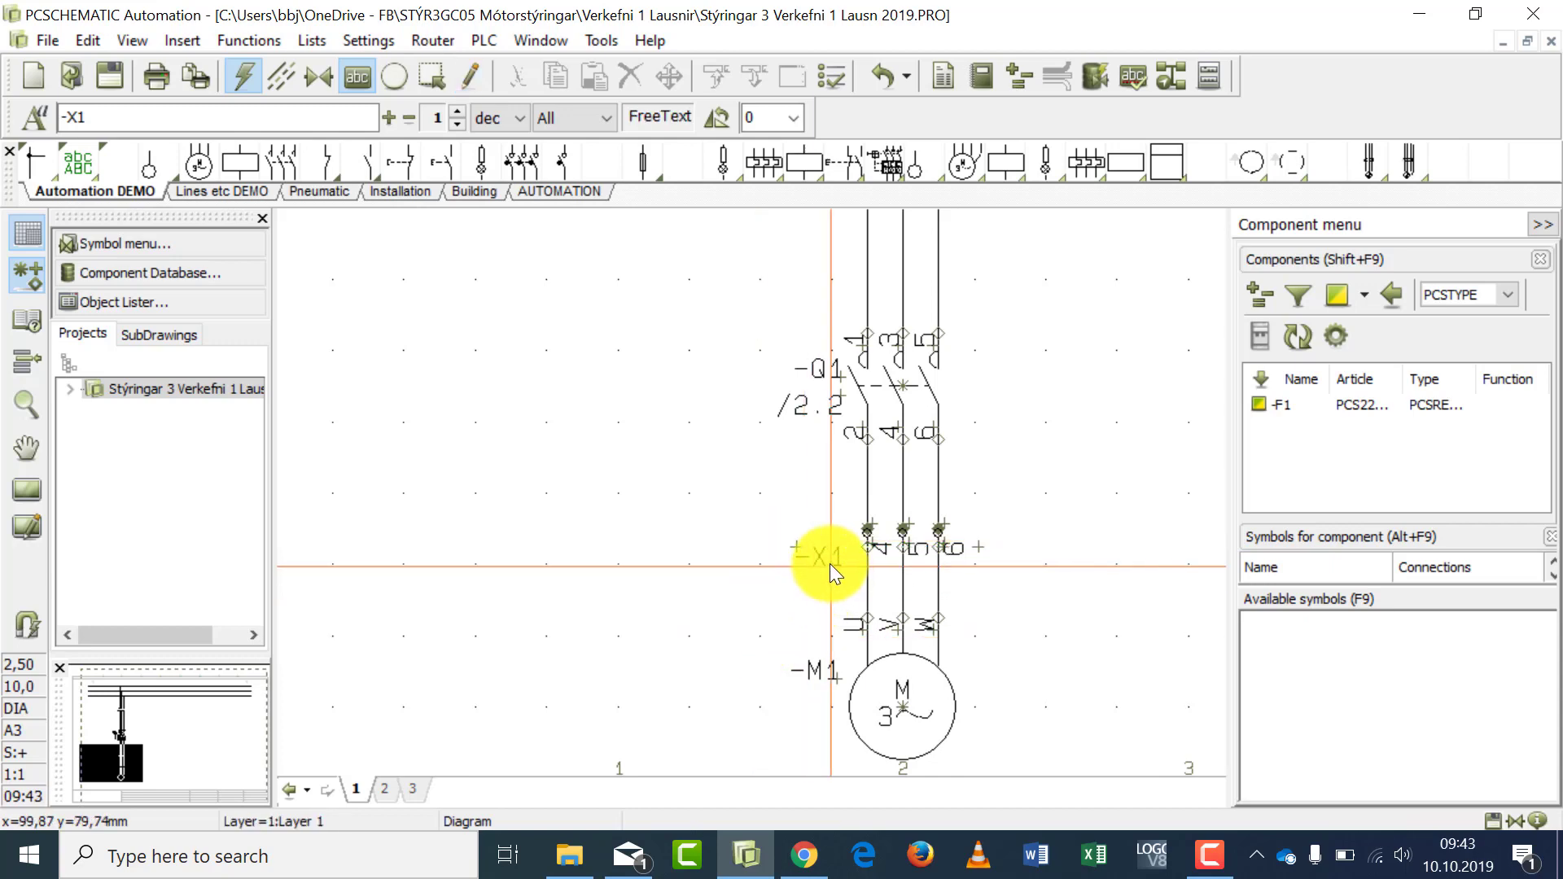
mouse_move(829, 555)
mouse_down()
mouse_move(830, 540)
mouse_move(805, 534)
mouse_up()
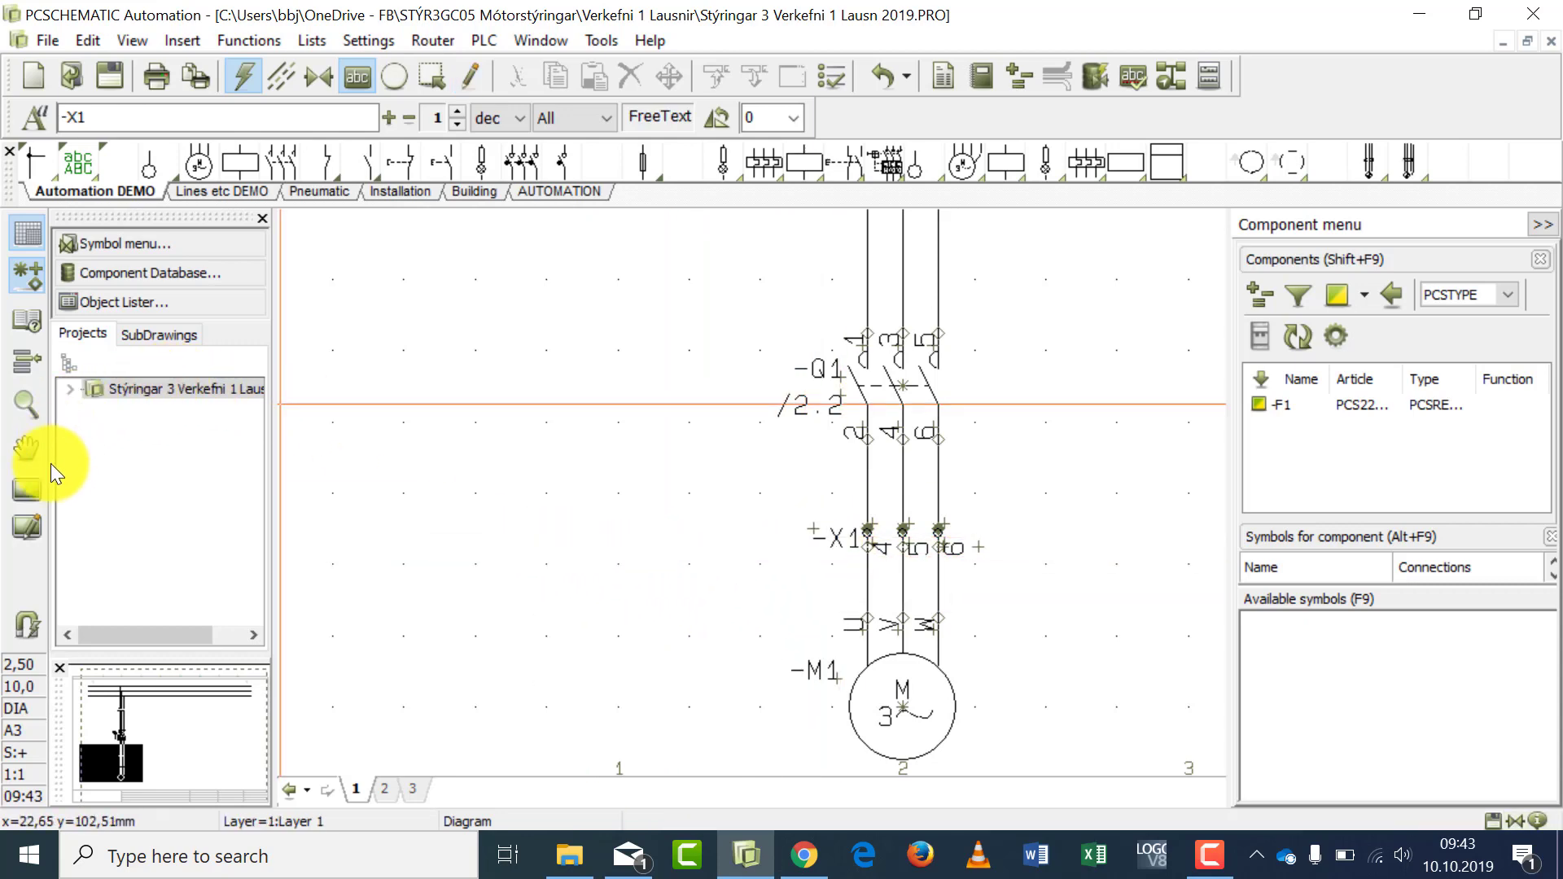
- Place an -X1 terminal with connection name 1 and visible component name on page 2's L1 line, just before fuse -F10
click(34, 488)
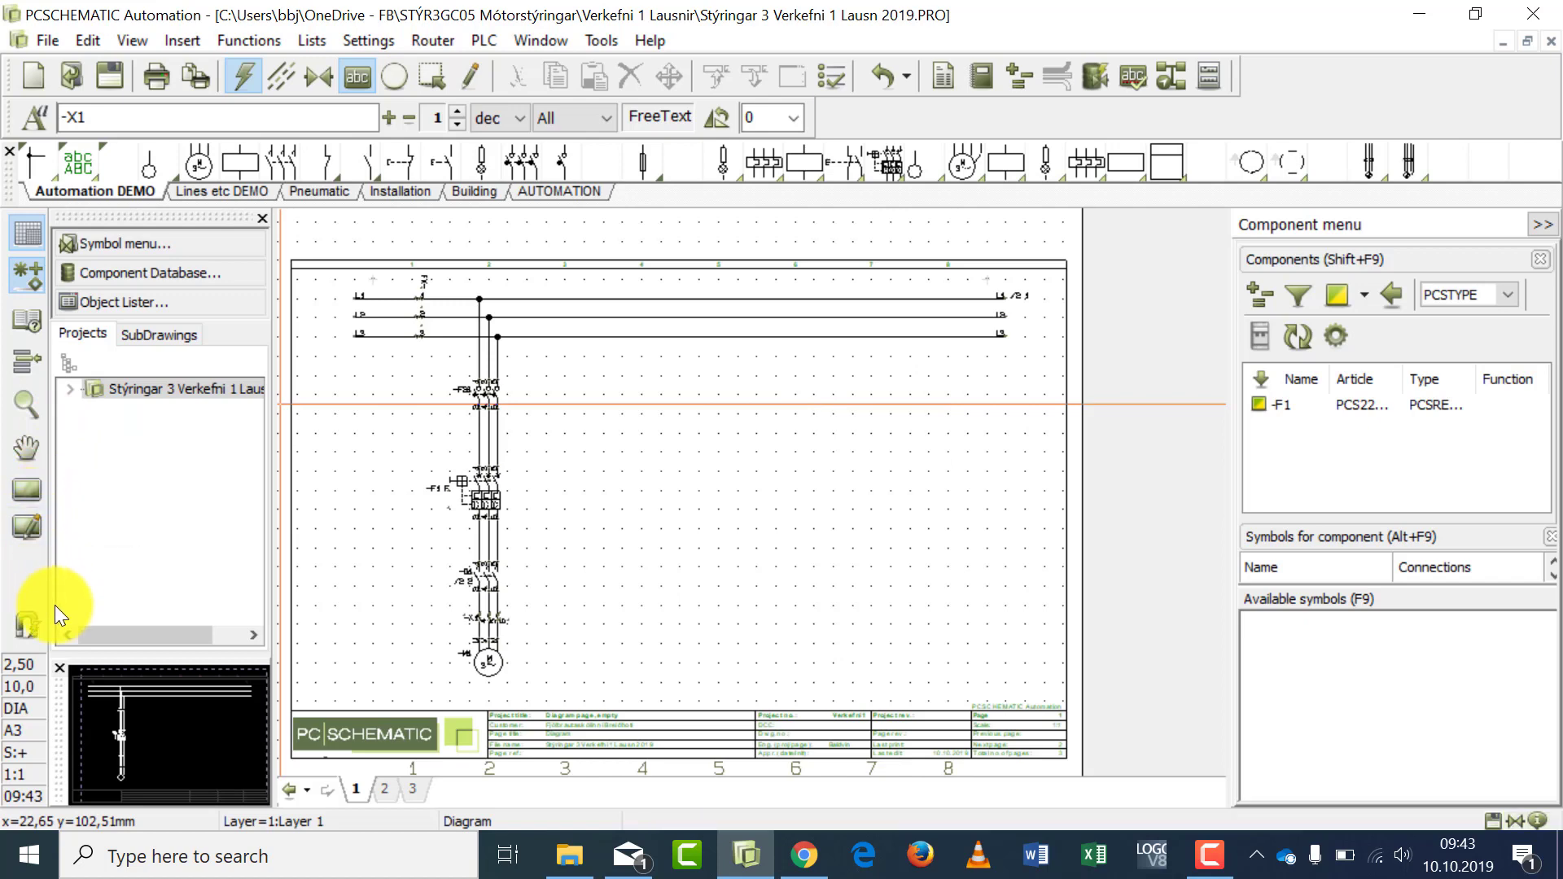
click(384, 788)
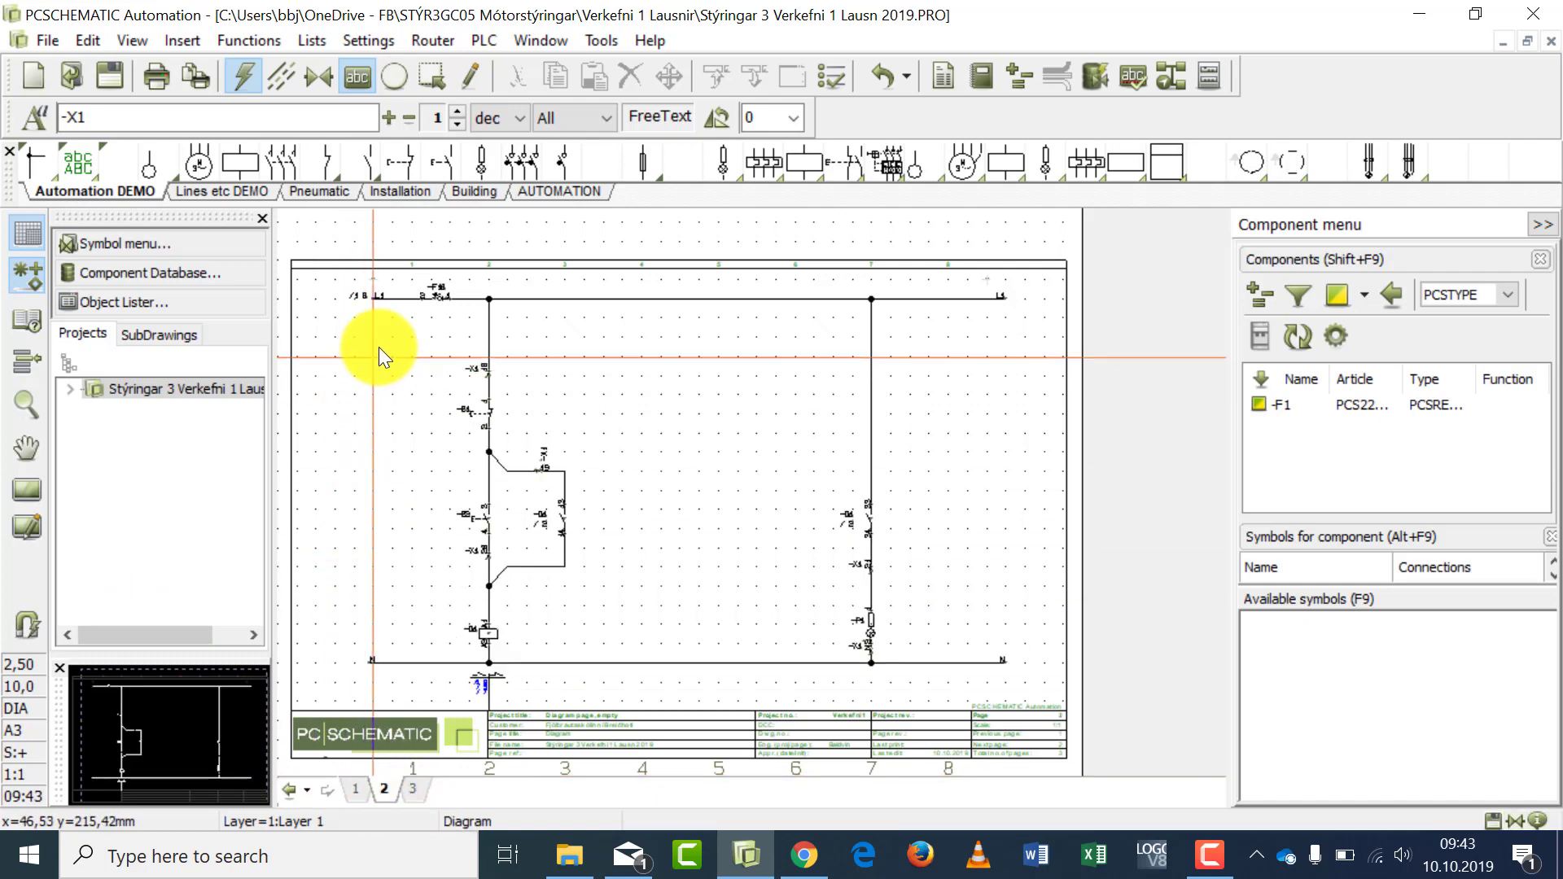
click(149, 165)
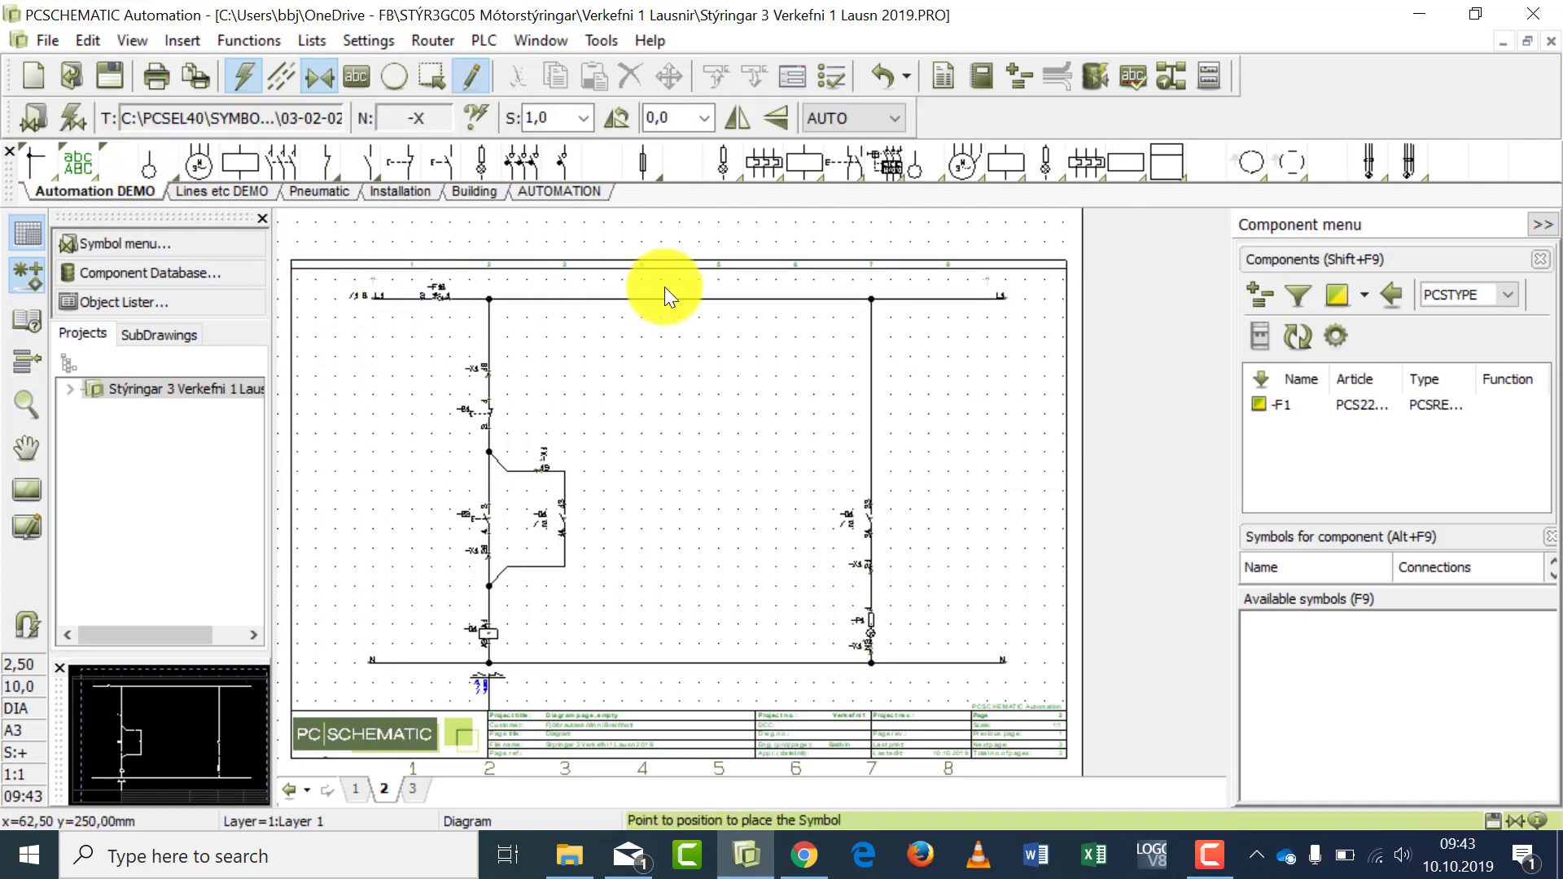
click(664, 293)
text(1)
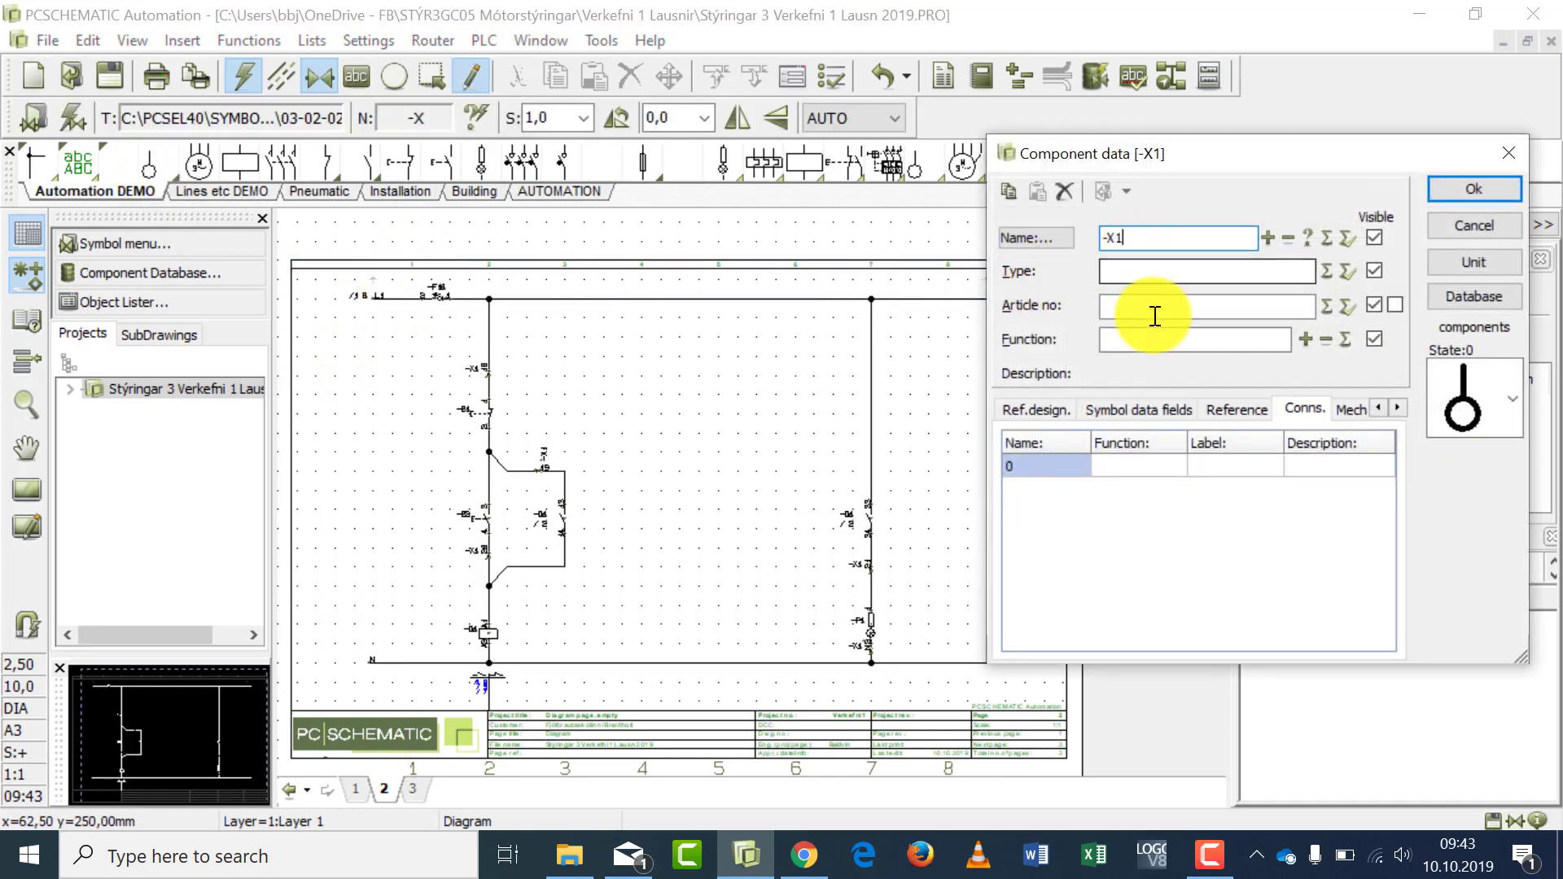
click(1039, 467)
text(1)
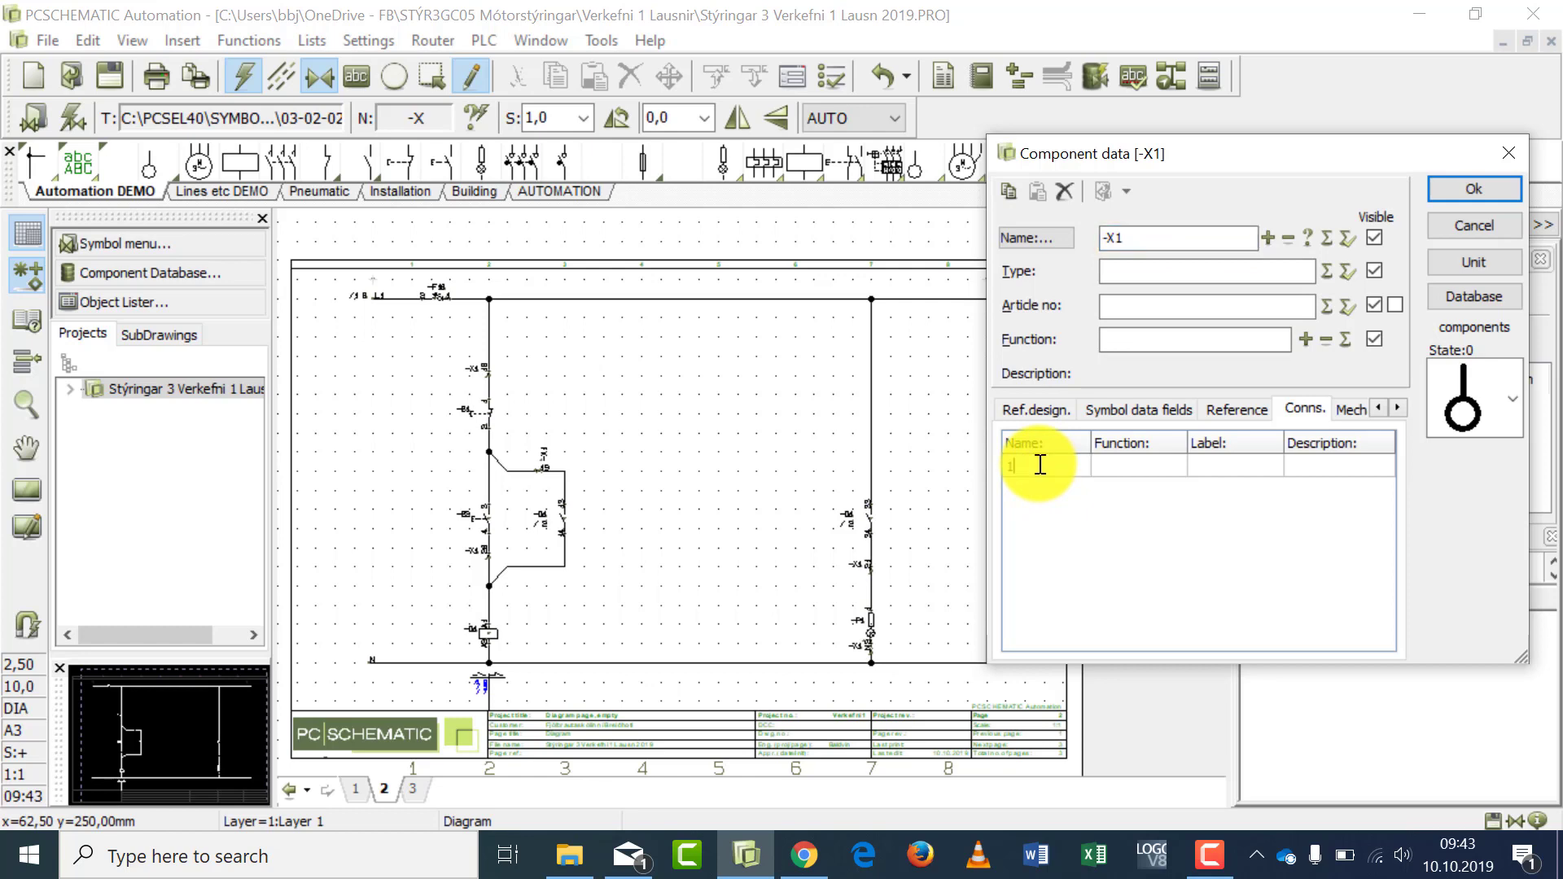
click(1460, 190)
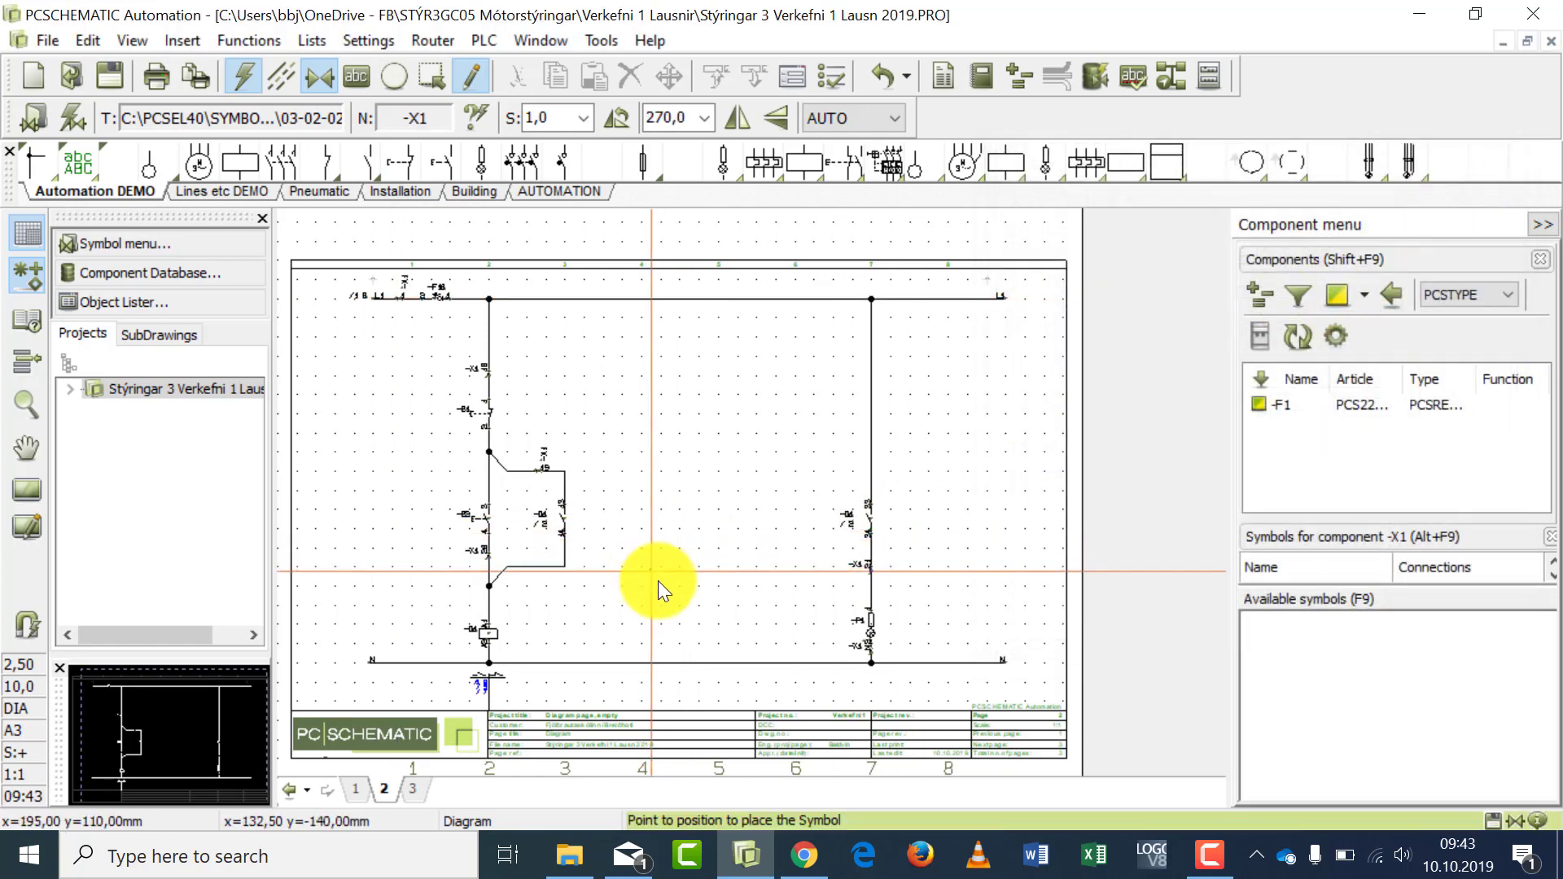
key(Escape)
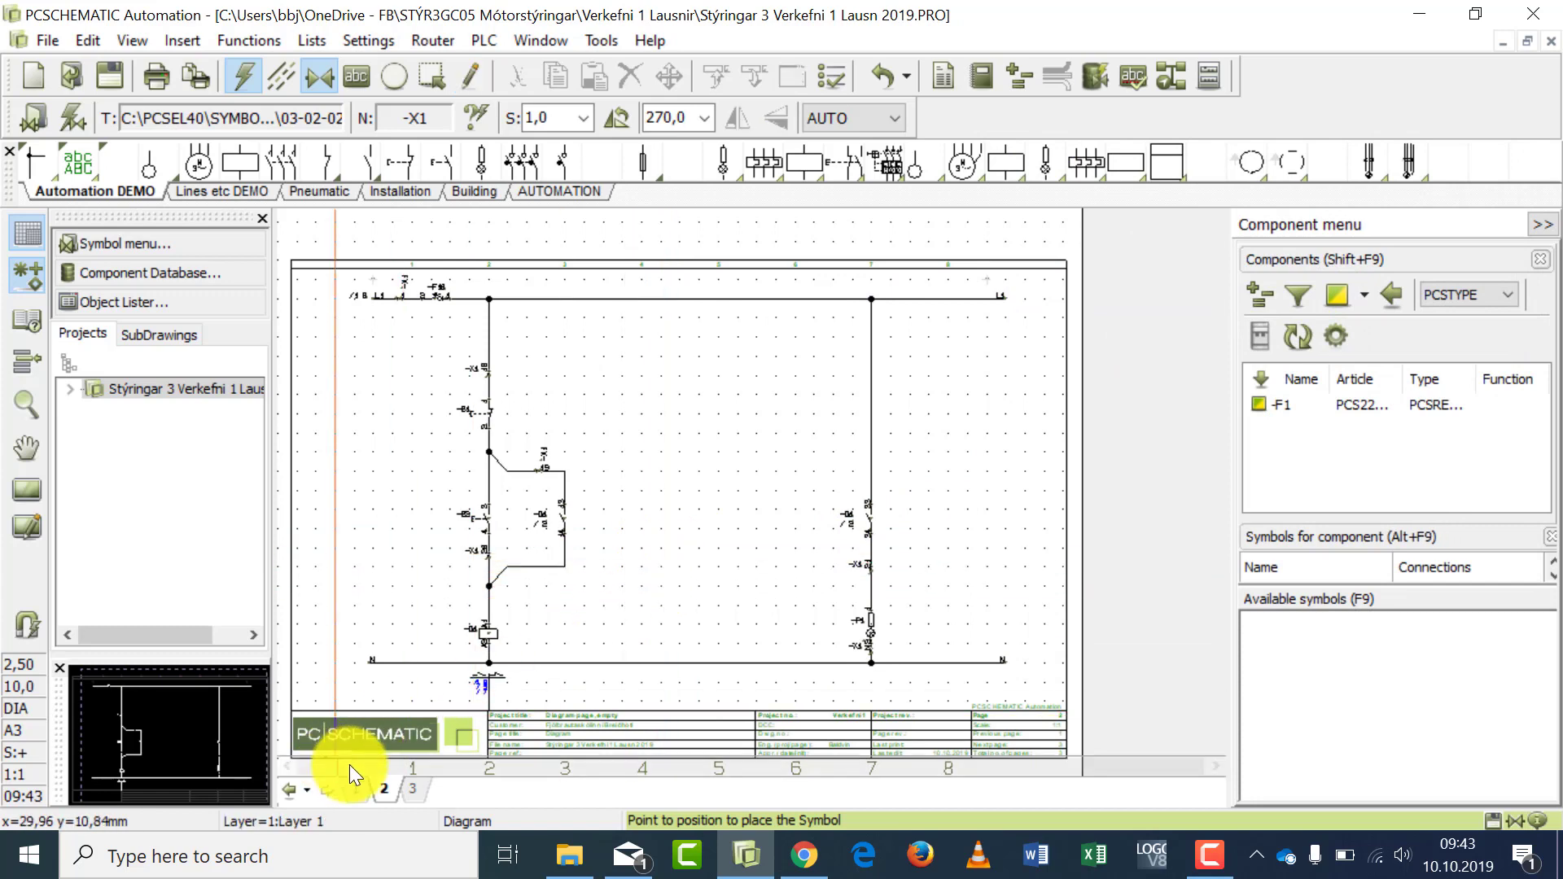
- Update all project lists from the terminals list on page 3, view the full list page and return to the page 1 diagram
click(412, 788)
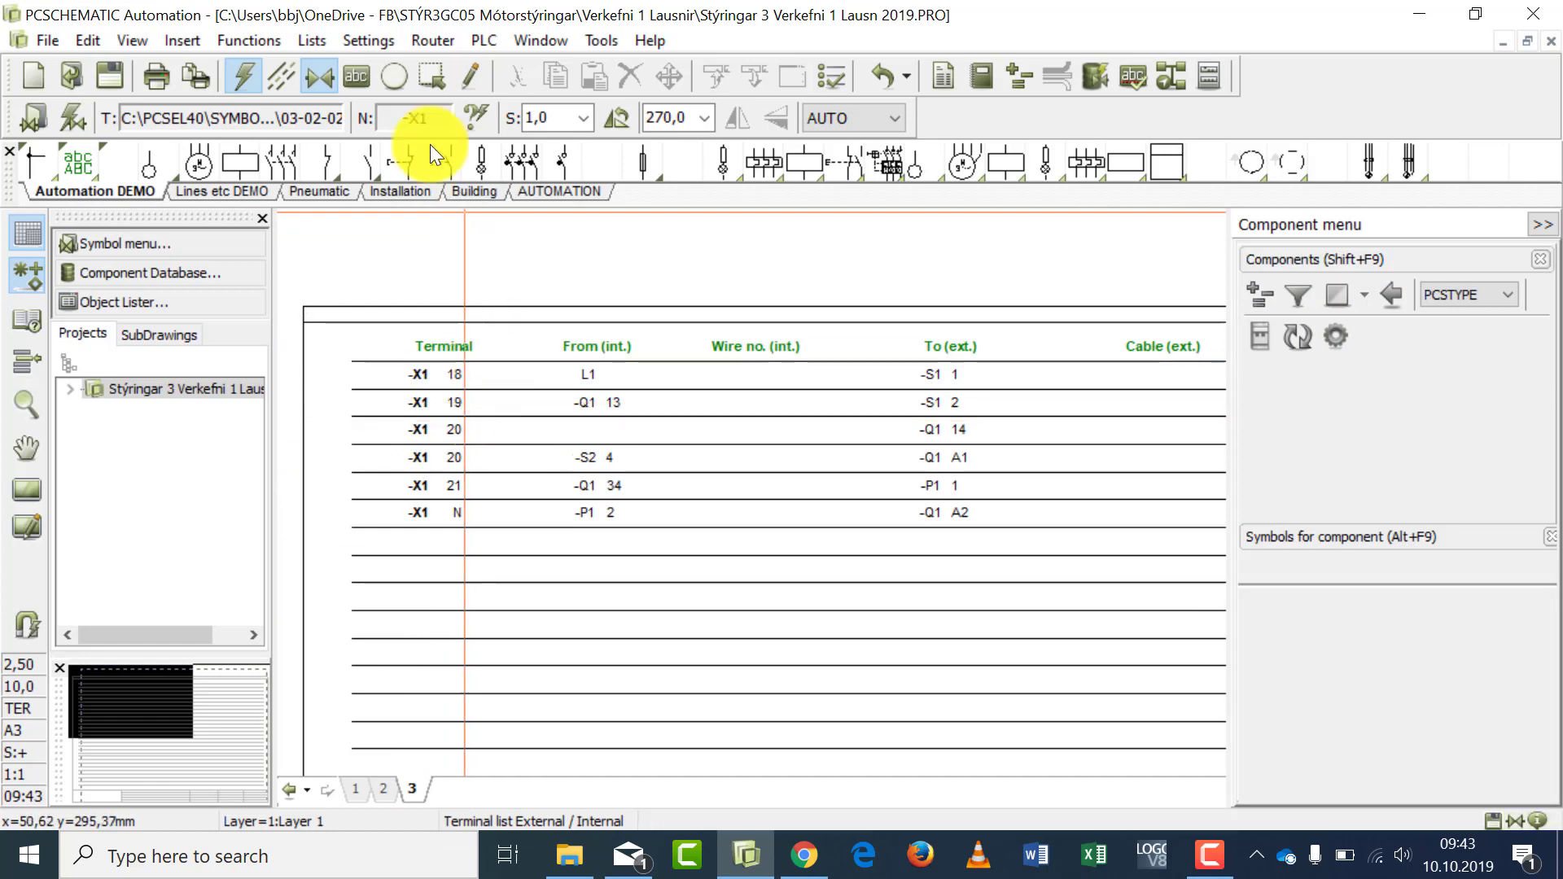
click(309, 39)
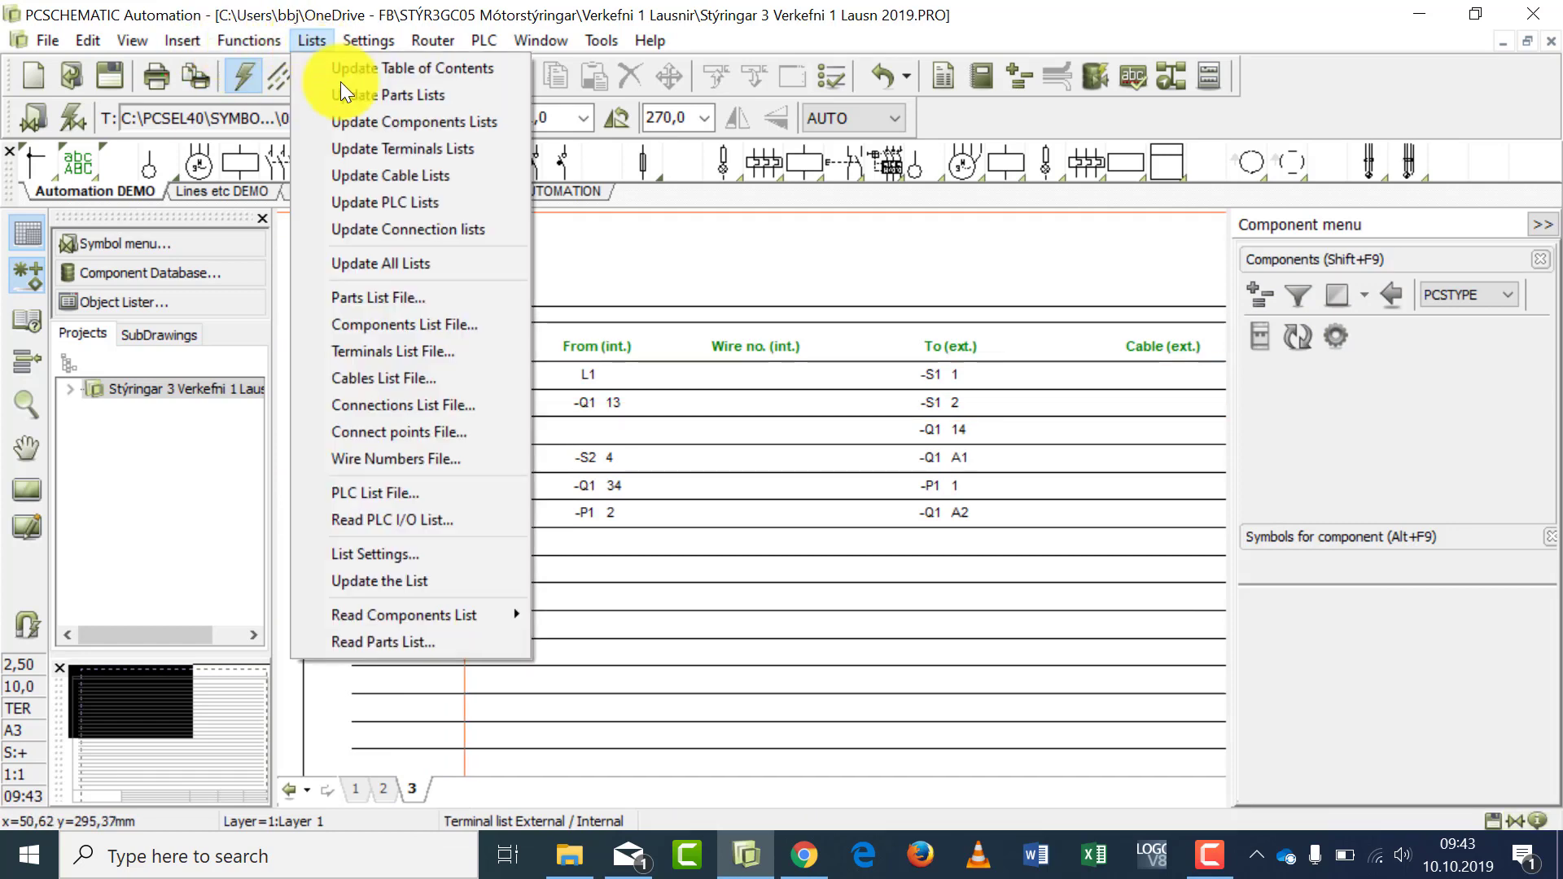
click(410, 261)
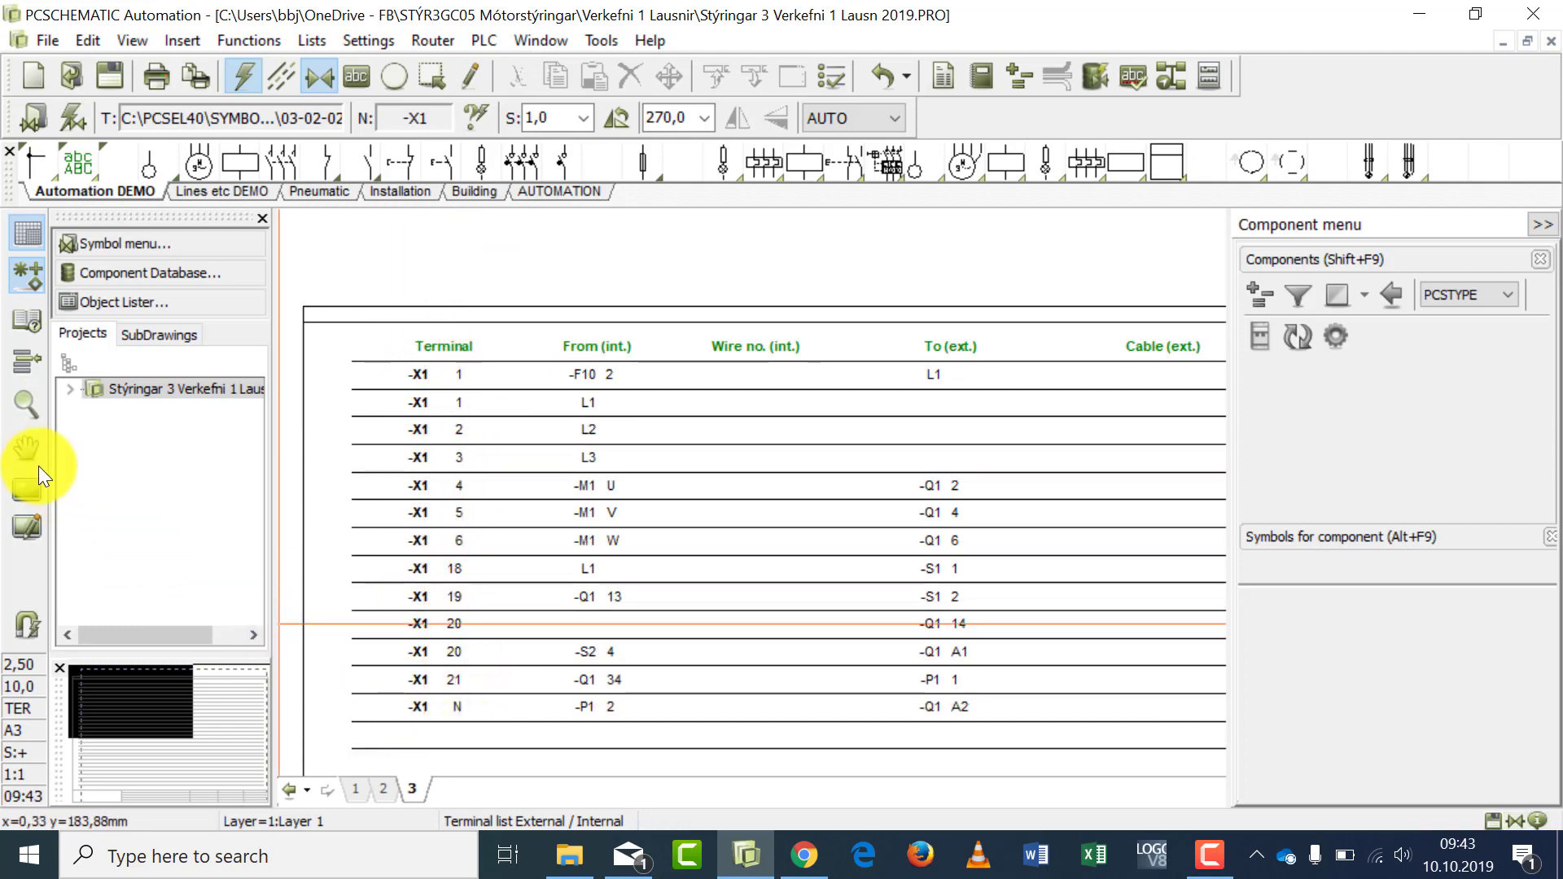
click(26, 489)
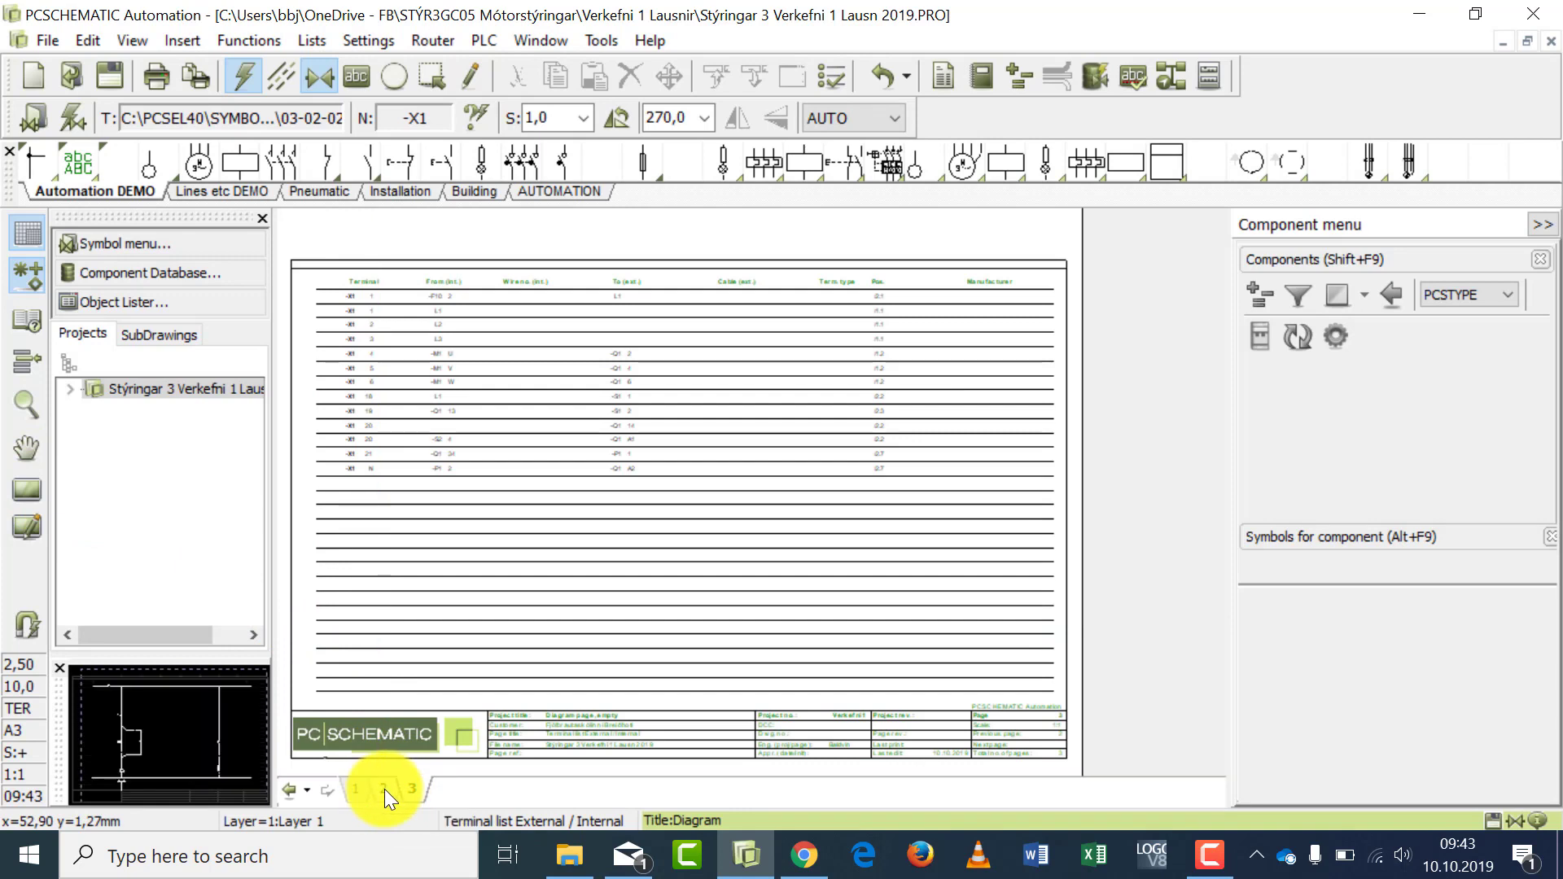
click(356, 791)
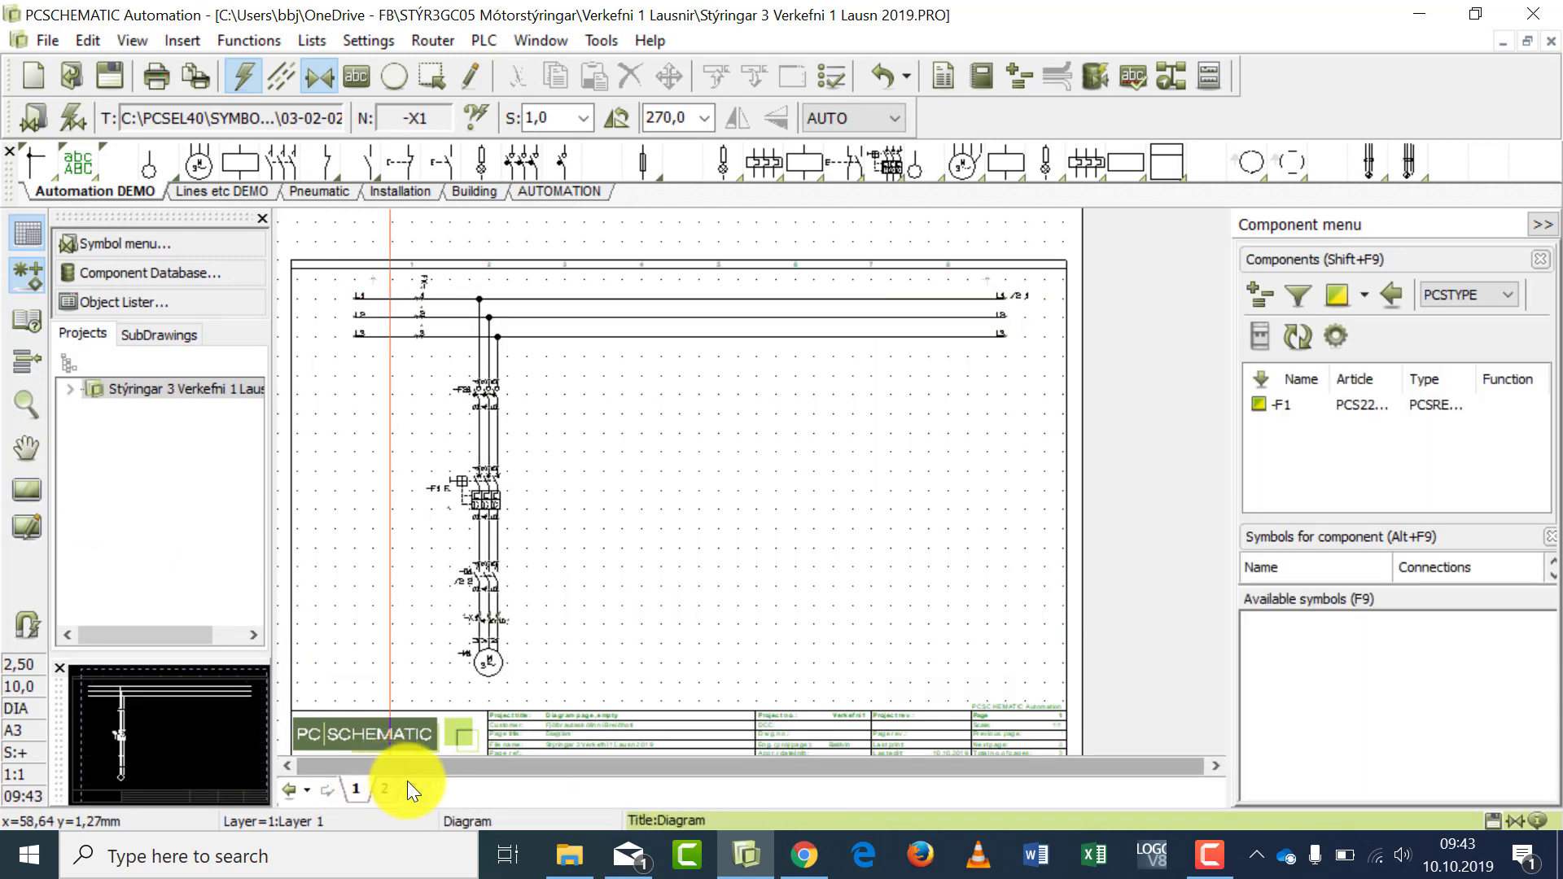